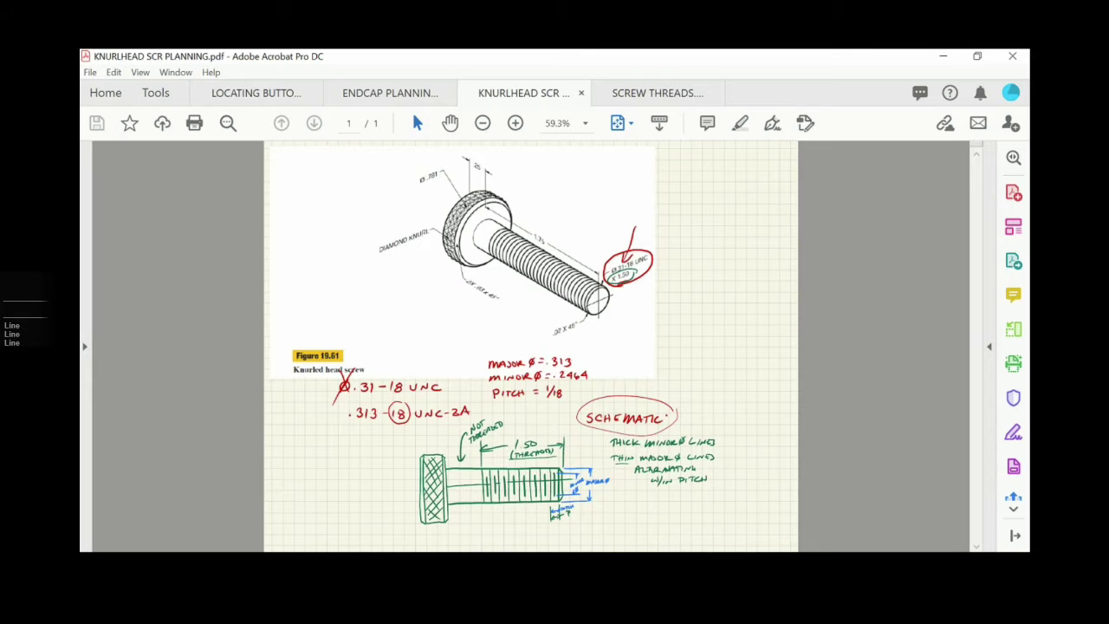
Switch to the DEMO-KNURLED HD SCR FIG 19-61 SCHEMATIC drawing in AutoCAD and frame the screw's side and end views
left_click(724, 523)
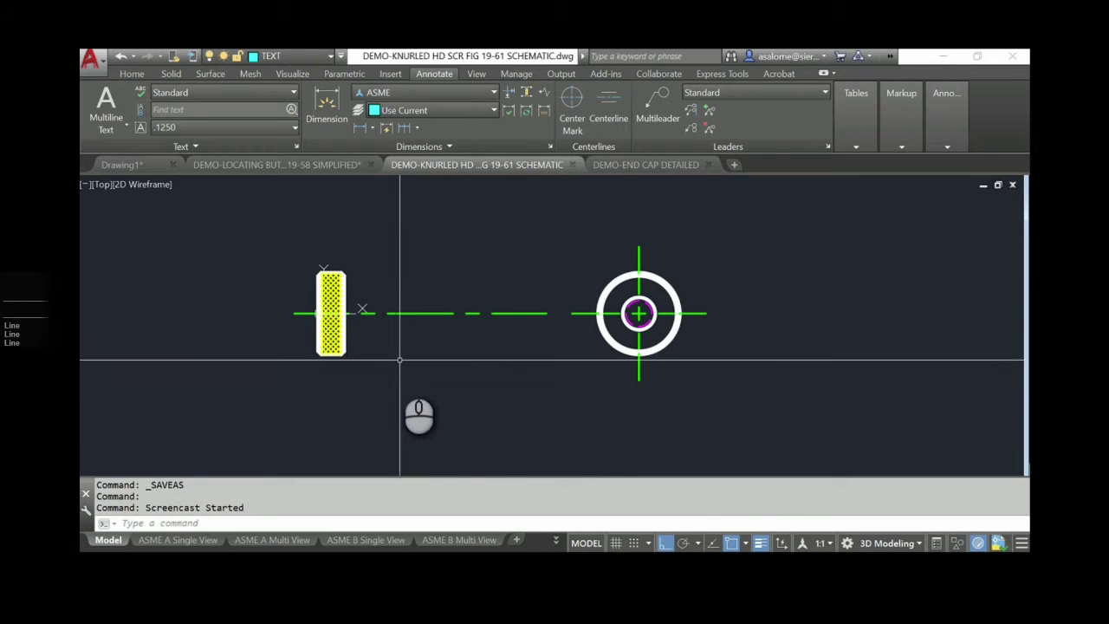
middle_click_drag(403, 384, 412, 423)
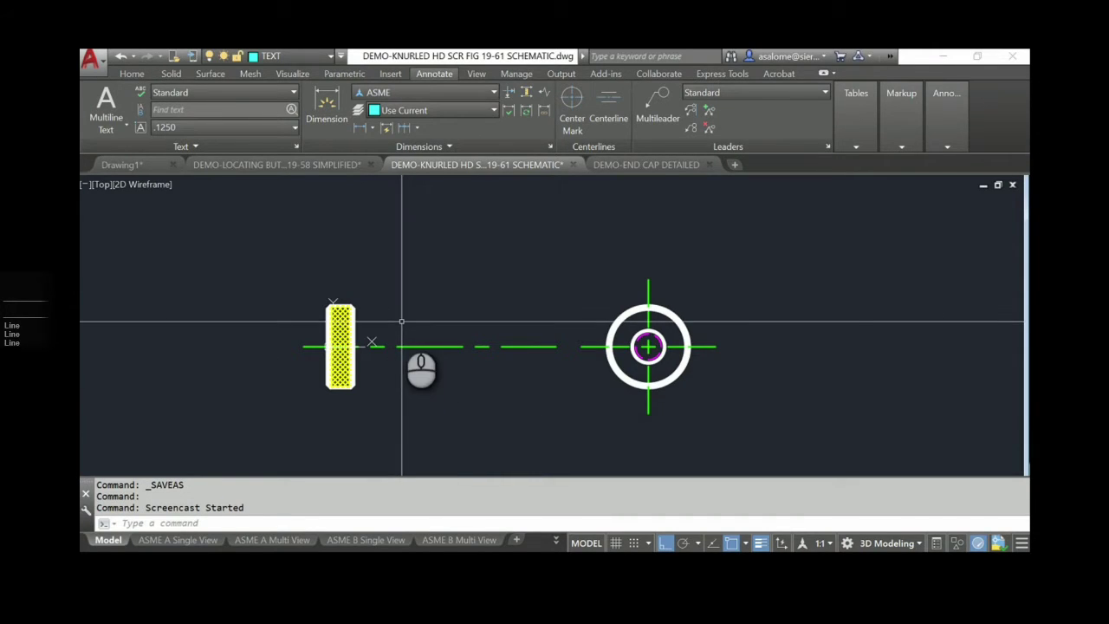
scroll(404, 322, "up", 2)
middle_click_drag(402, 334, 385, 283)
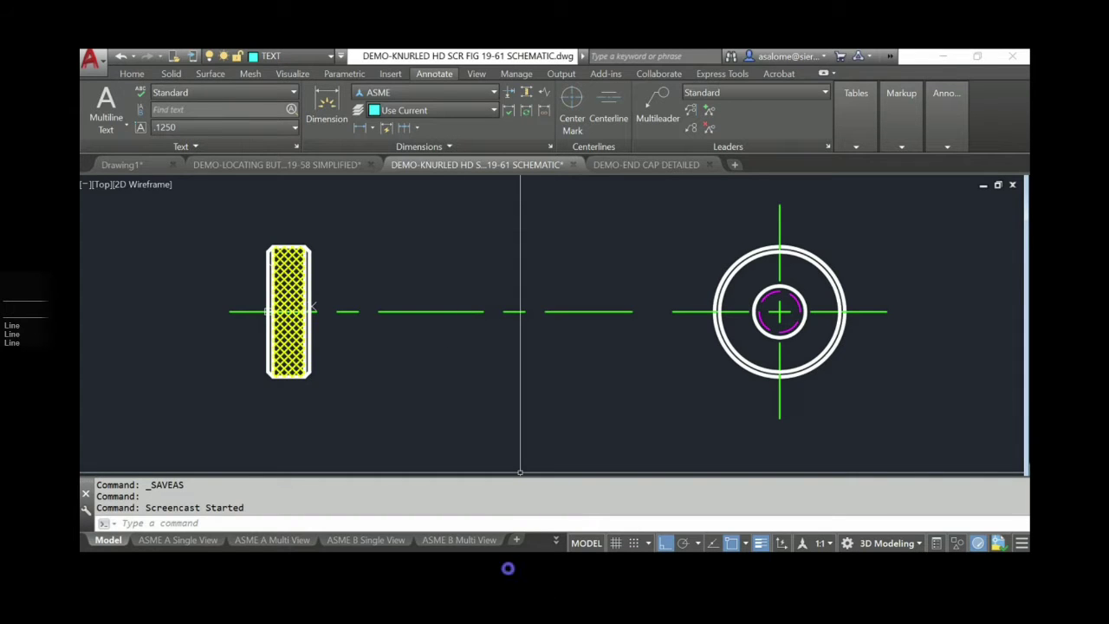
Check the screw tip's chamfer callout in the planning PDF in Adobe Acrobat and return to the AutoCAD schematic drawing
mouse_move(524, 565)
left_click(572, 512)
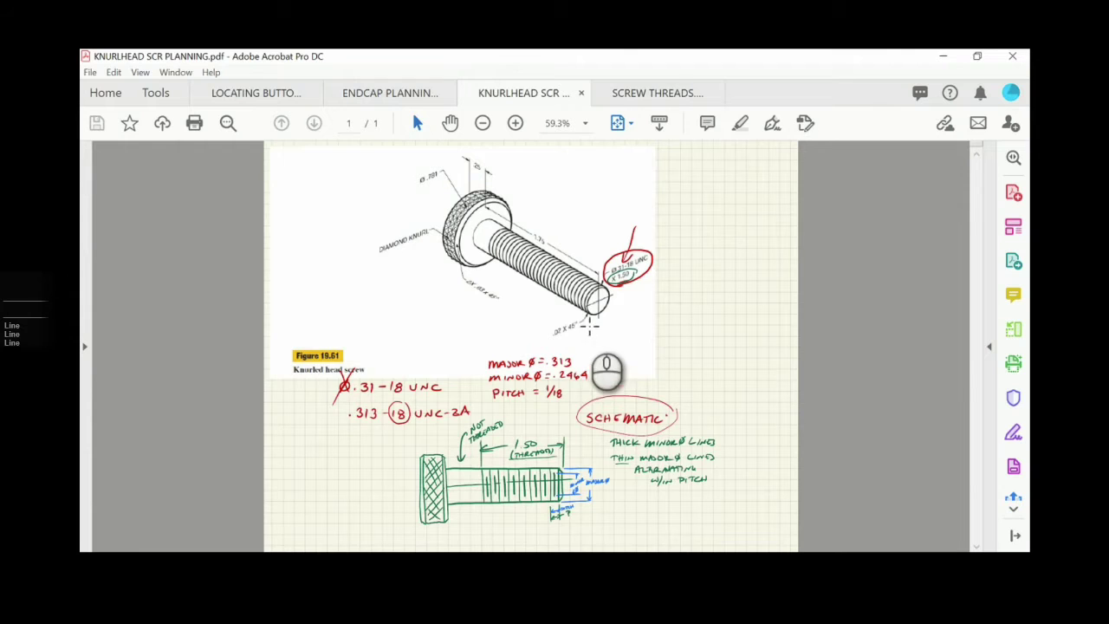
left_click_drag(544, 318, 587, 344)
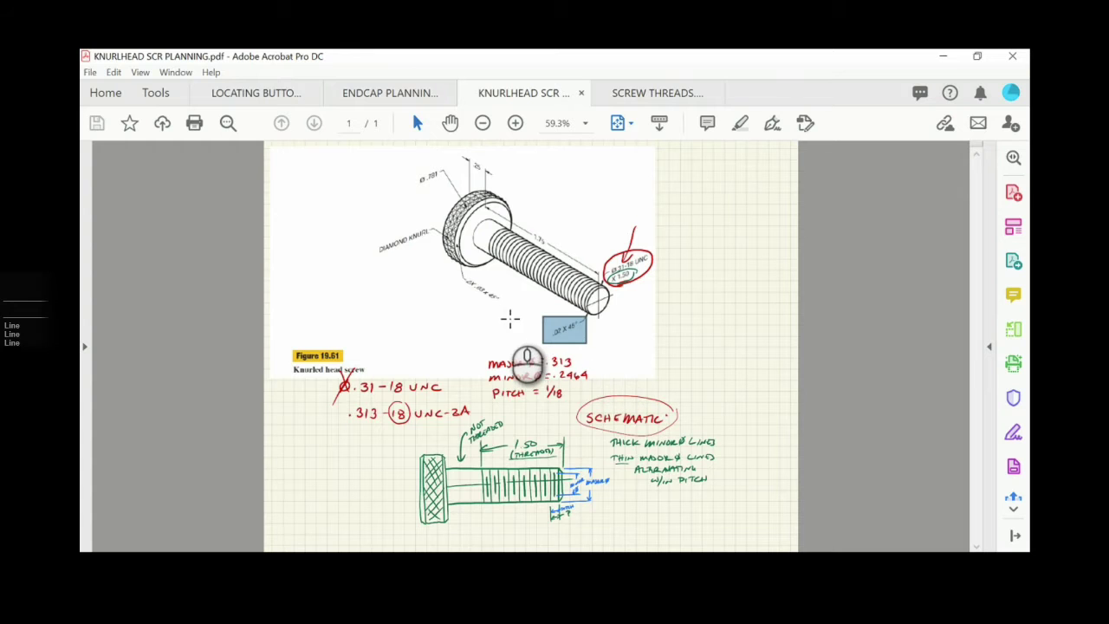
mouse_move(685, 575)
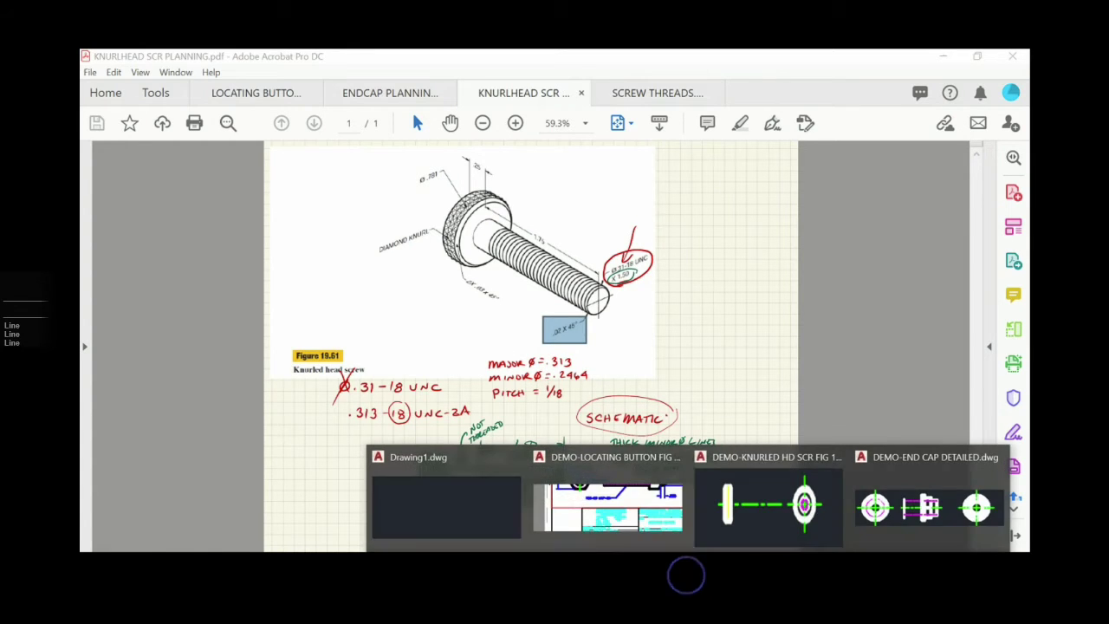
left_click(722, 518)
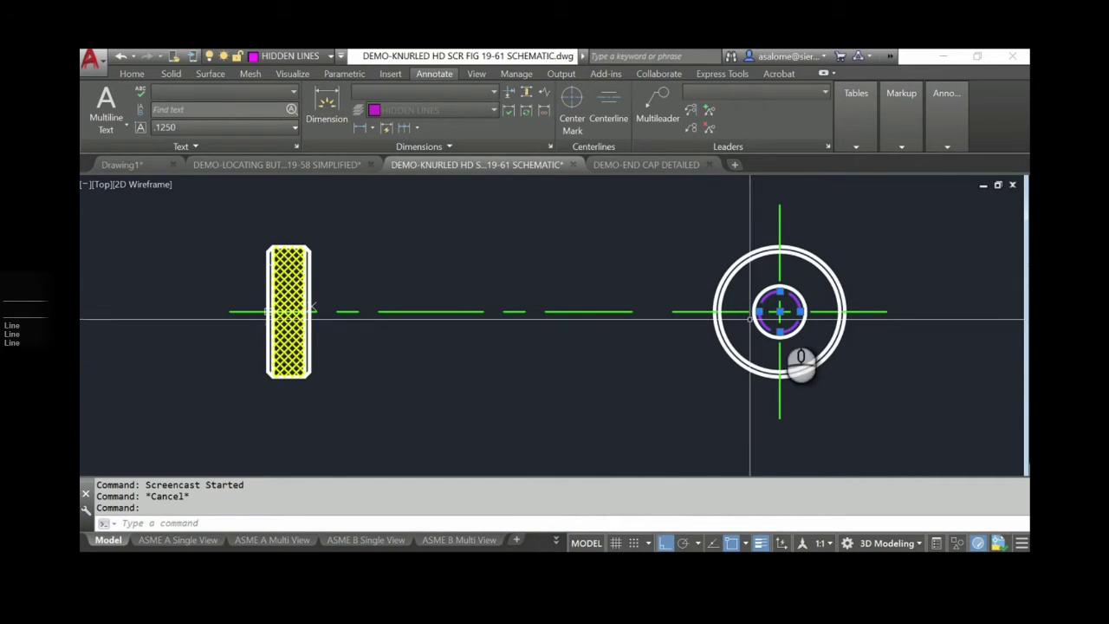
key("Escape")
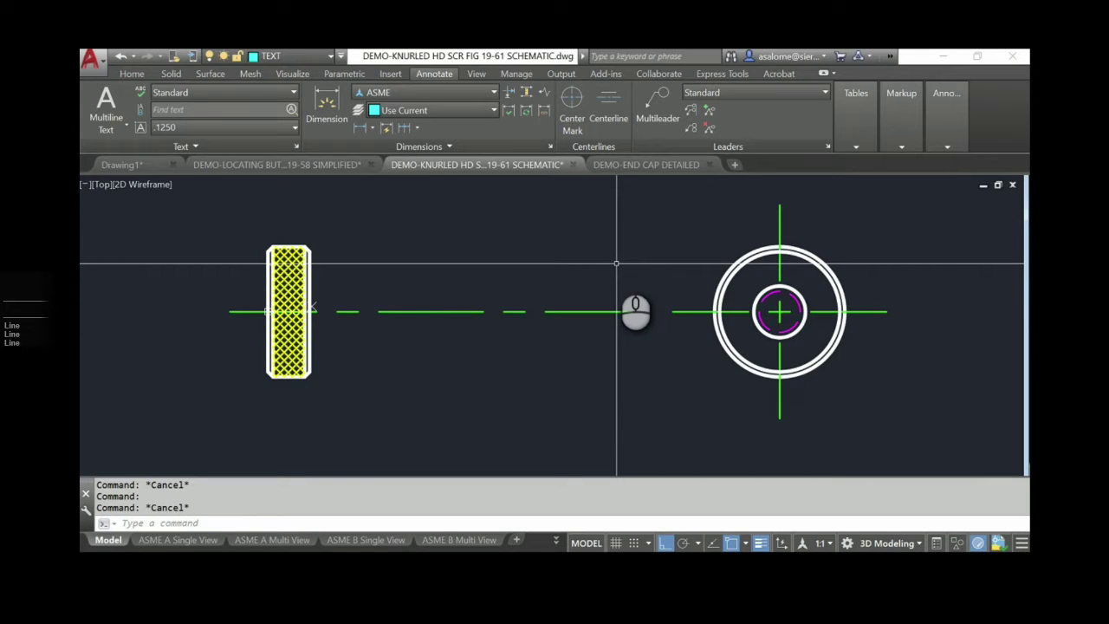
On the PROFILE VISIBLE LINES layer, draw a line from the major-diameter circle's top quadrant perpendicular to the knurled head's shaft-side edge
left_click(295, 57)
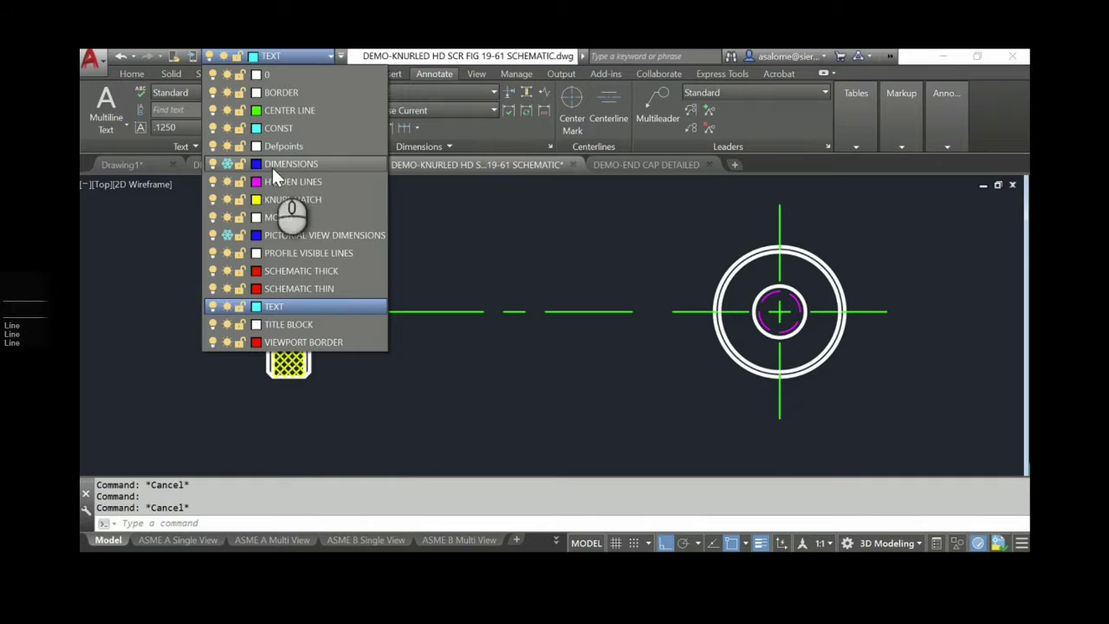
left_click(295, 252)
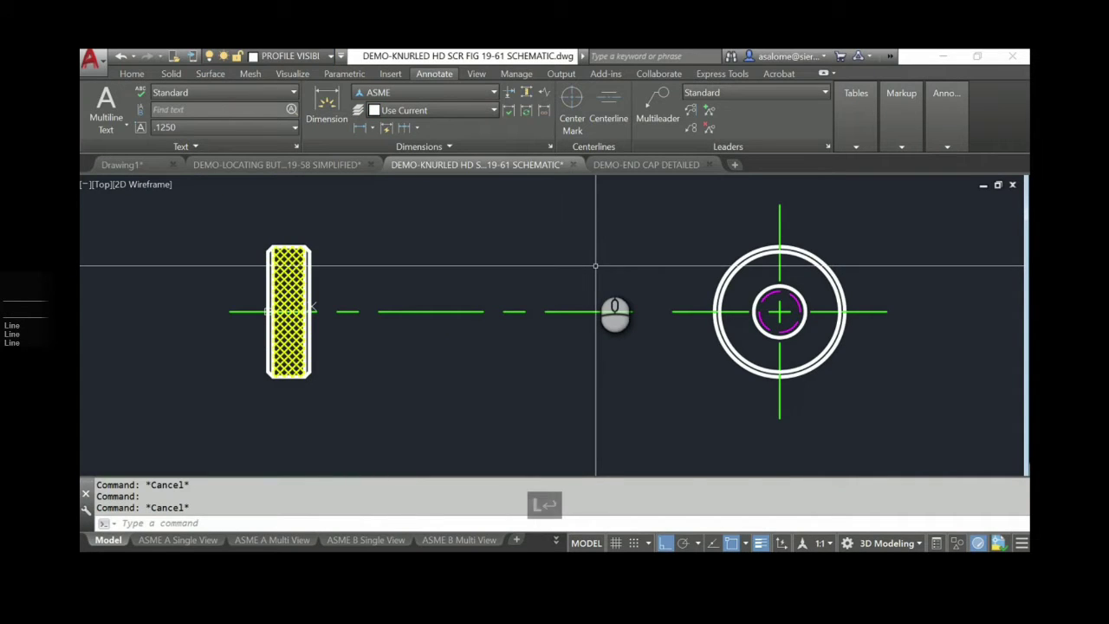
type("l")
key("Return")
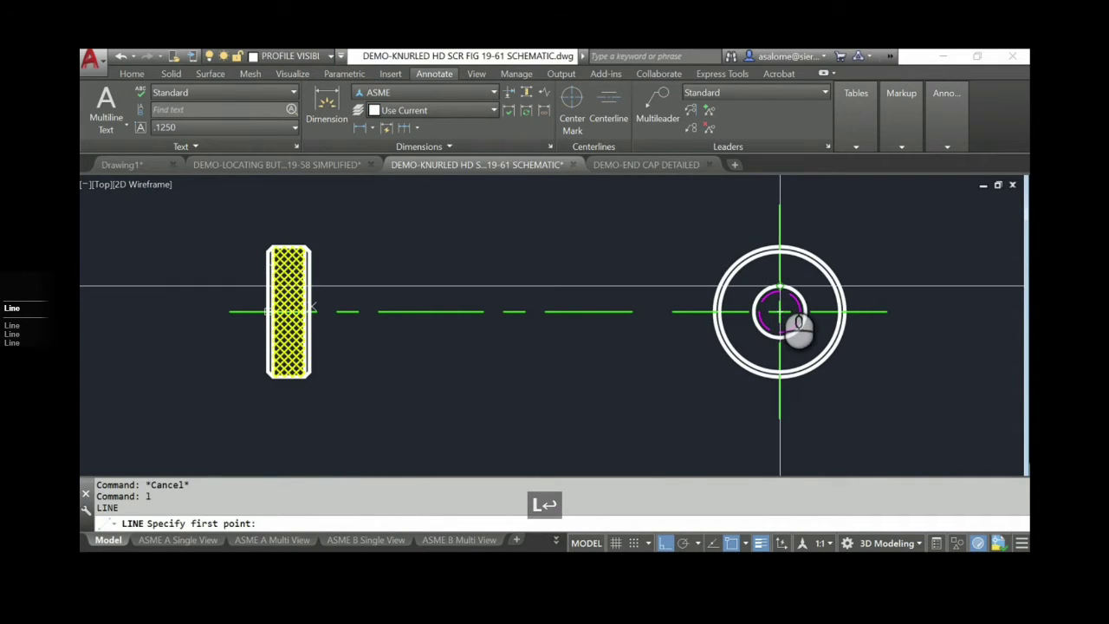
left_click(780, 286)
type("per")
key("Return")
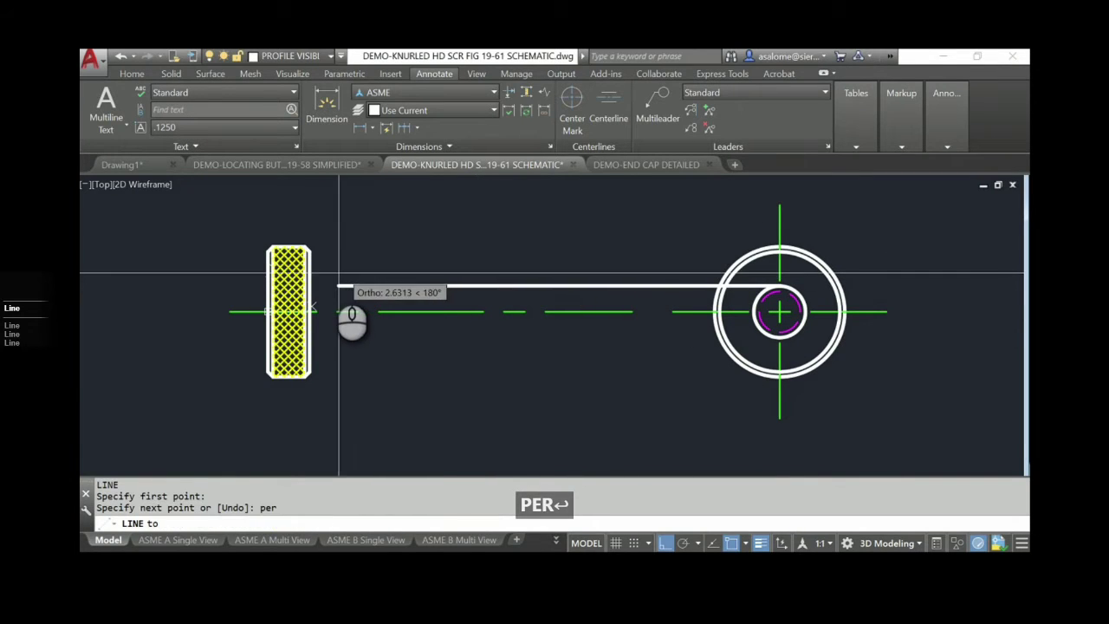
left_click(312, 274)
key("Return")
Draw a matching line from the major-diameter circle's bottom quadrant perpendicular to the knurled head's shaft-side edge
key("Return")
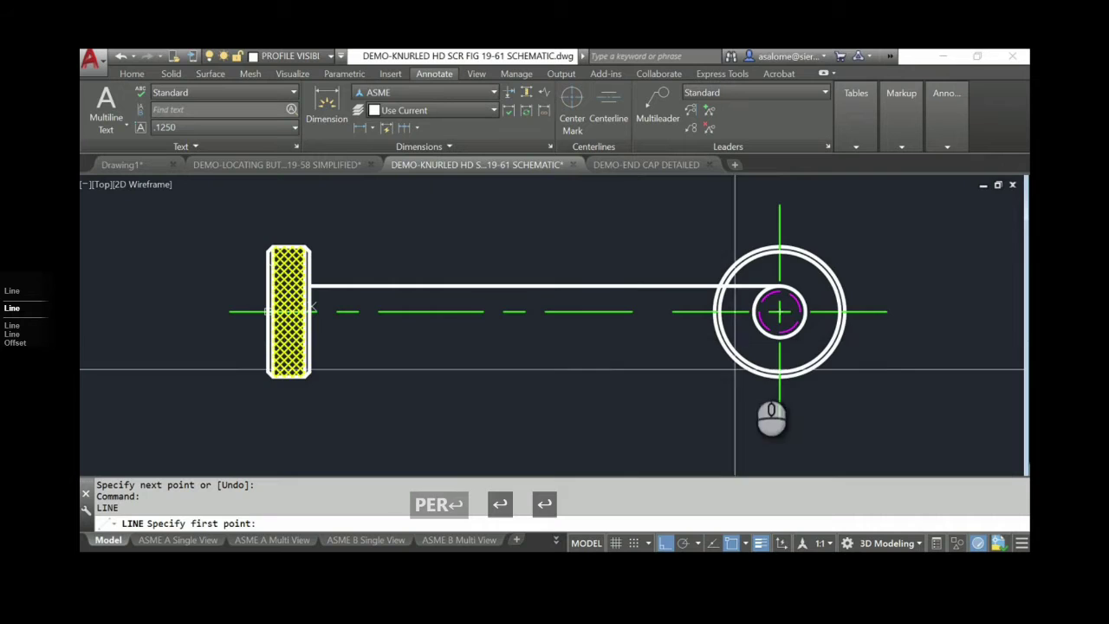
left_click(780, 338)
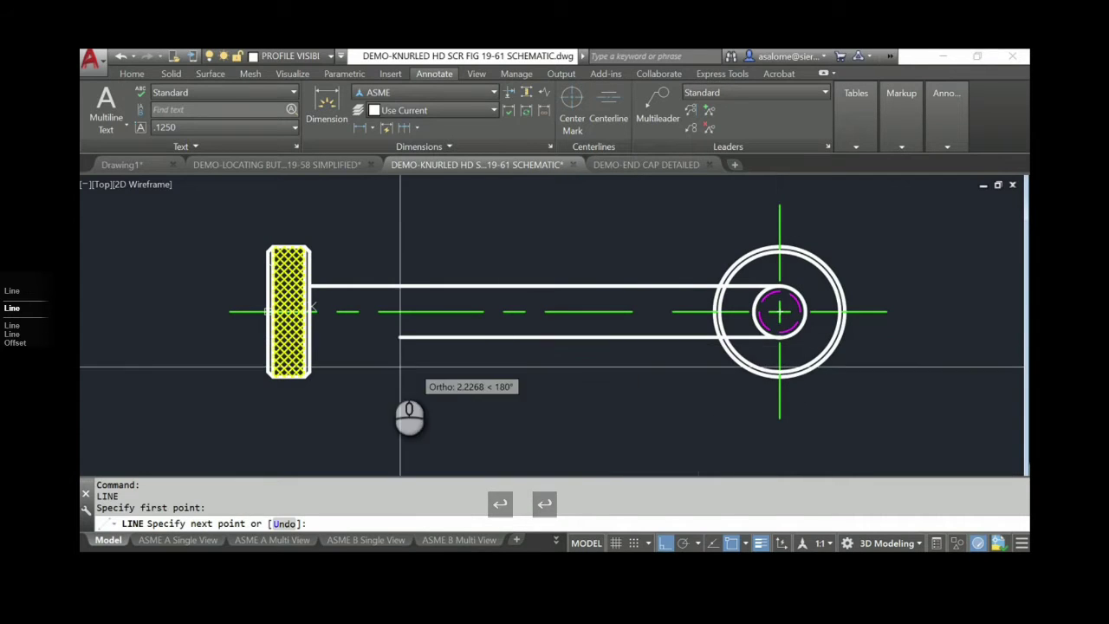
type("per")
key("Return")
left_click(338, 367)
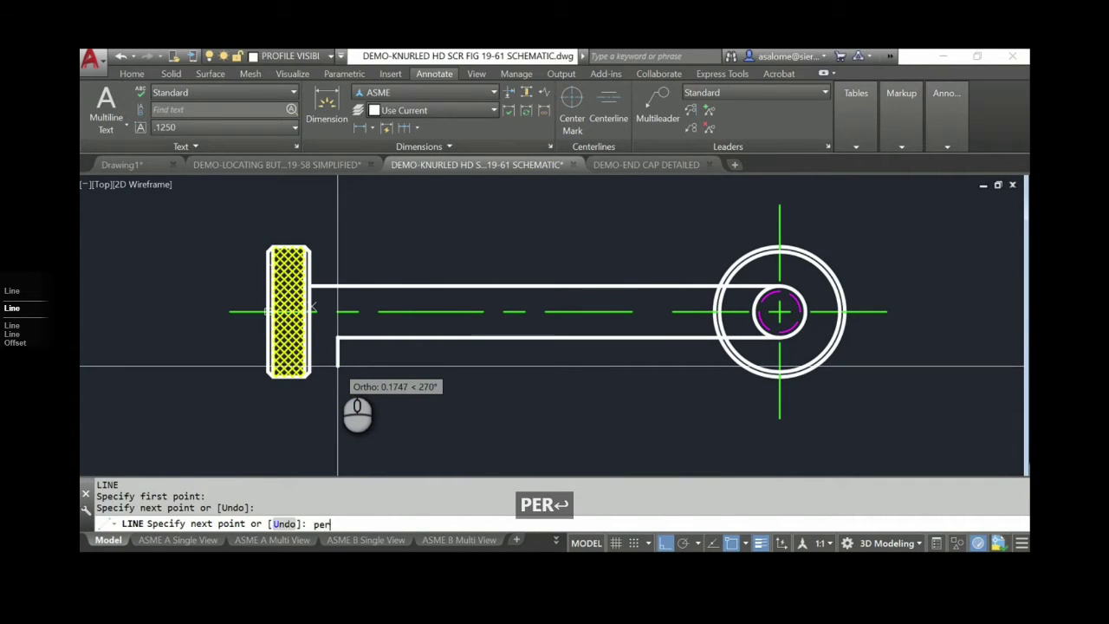
key("Return")
type("u")
key("Return")
type("per")
key("Return")
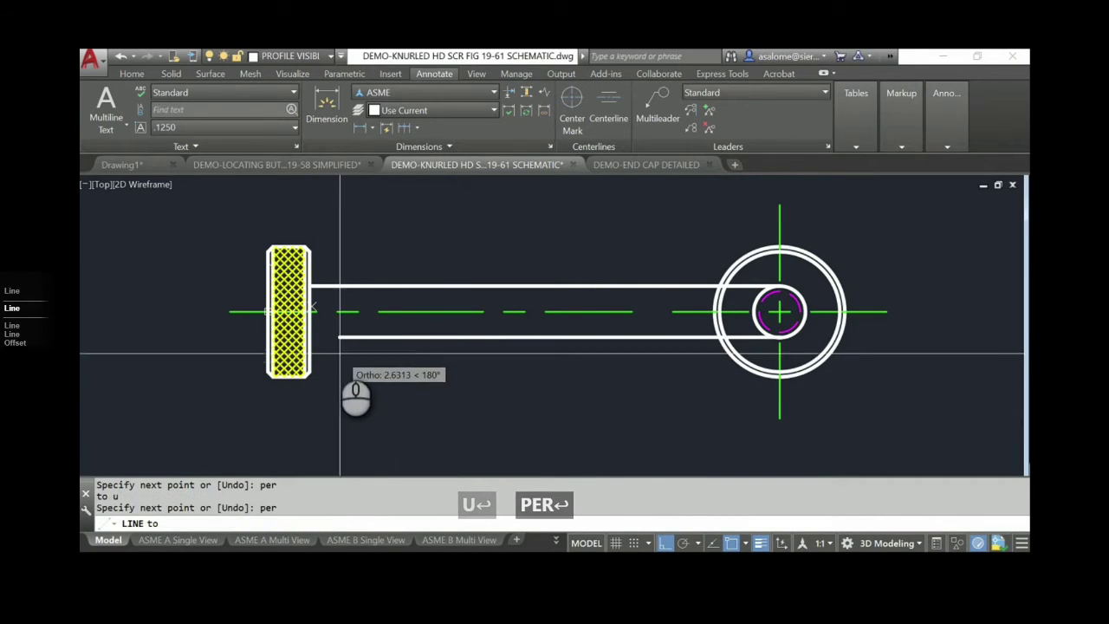
left_click(314, 342)
key("Return")
key("Return")
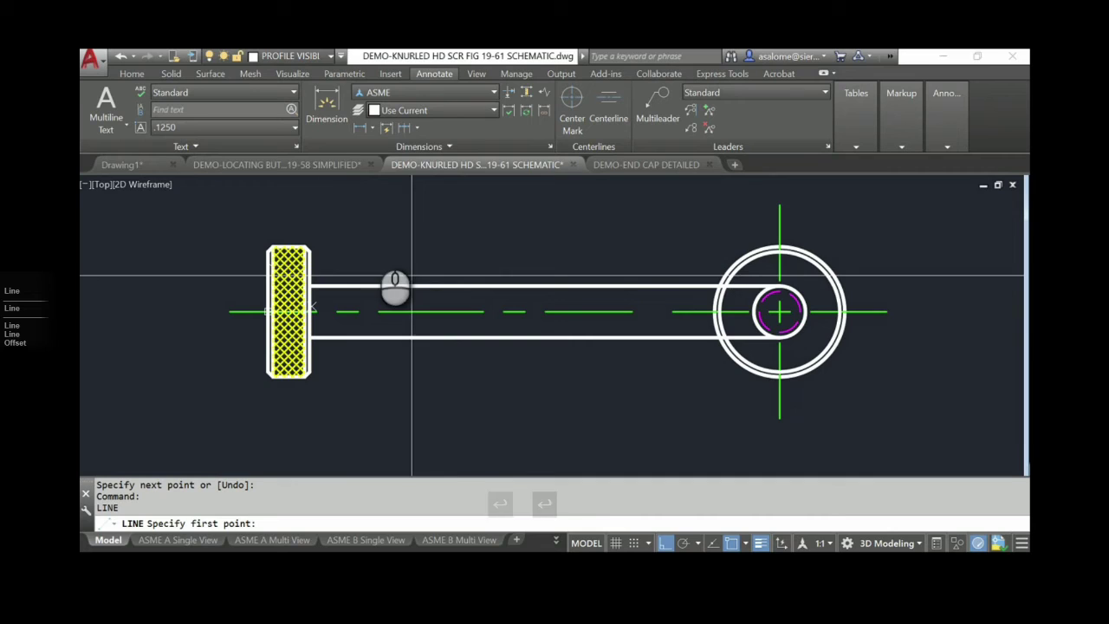
key("Escape")
key("Escape")
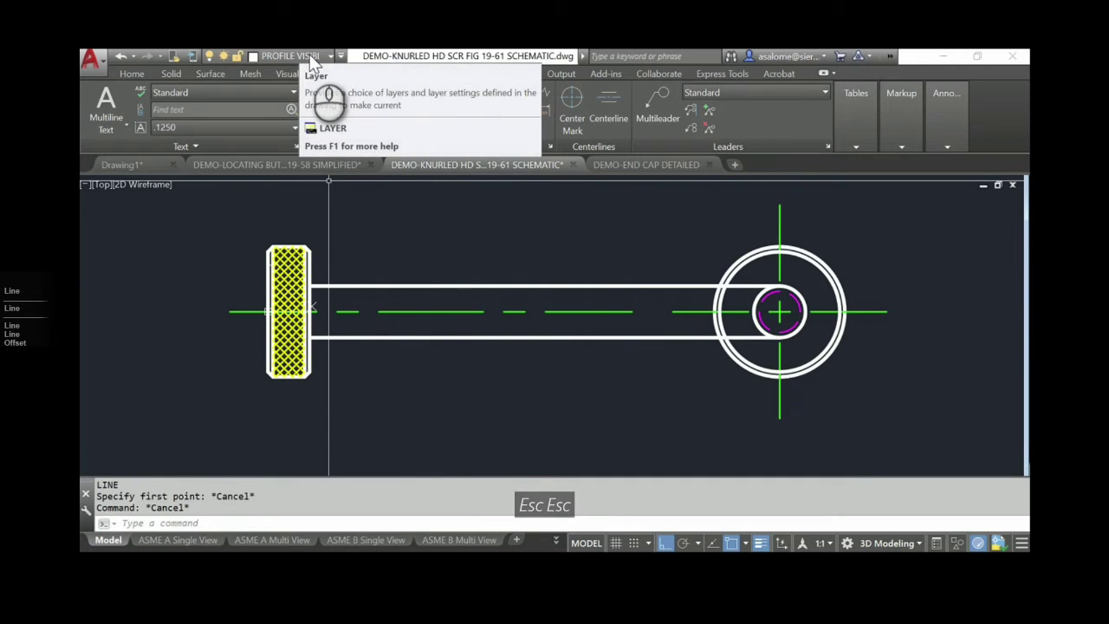
Examine the threaded shaft sketch and schematic thread notes in the planning PDF in Adobe Acrobat, and return to the AutoCAD drawing
scroll(353, 135, "down", 7)
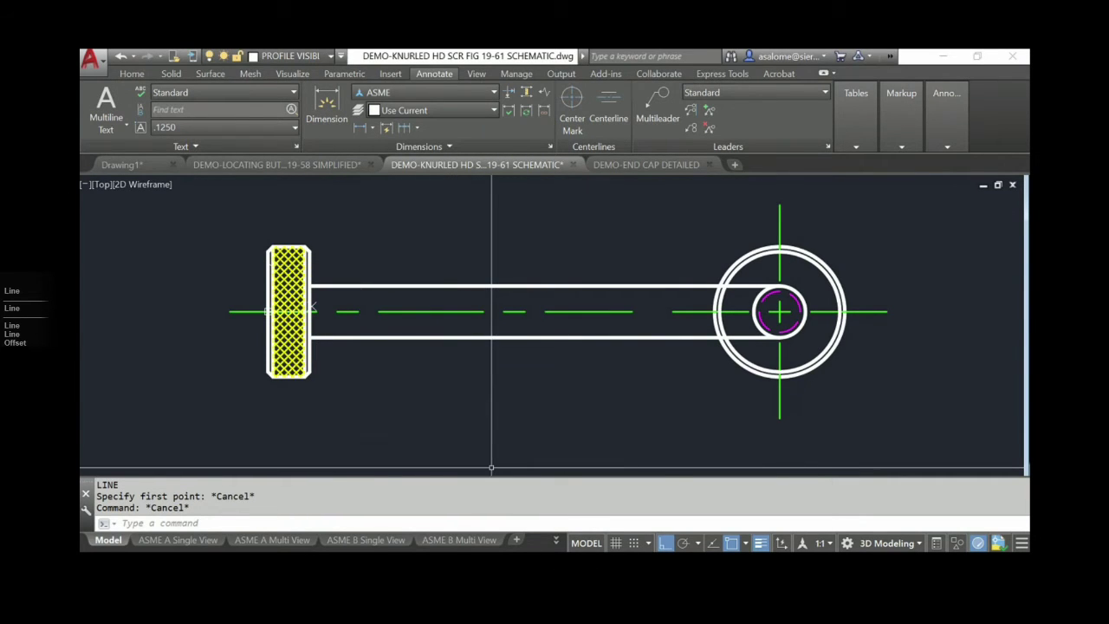
mouse_move(503, 562)
left_click(582, 510)
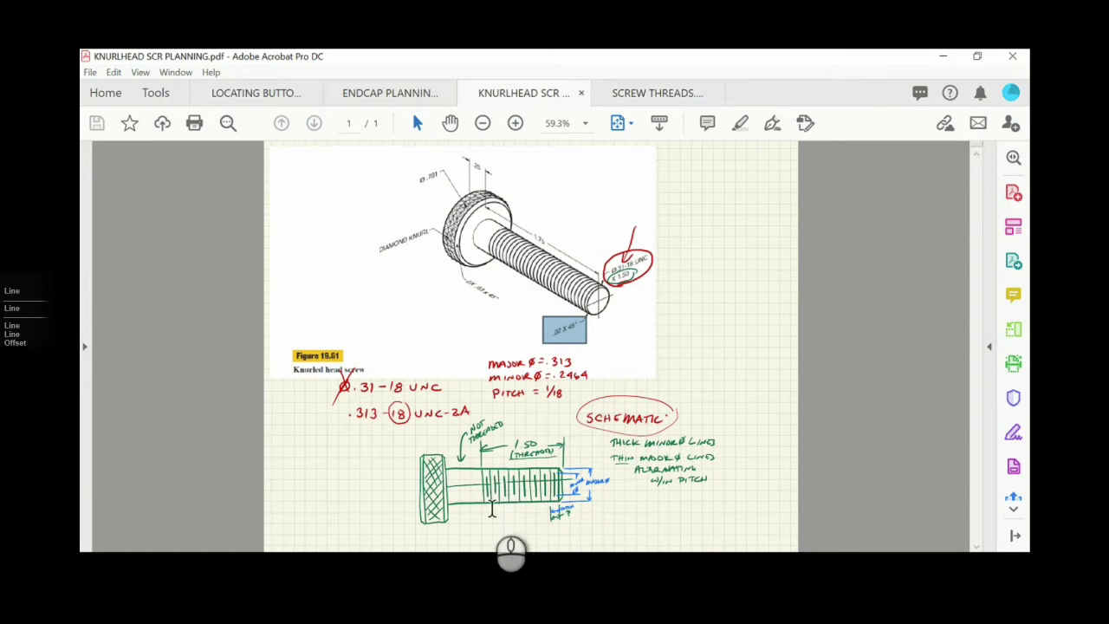
left_click(515, 123)
left_click(514, 123)
left_click_drag(970, 306, 968, 468)
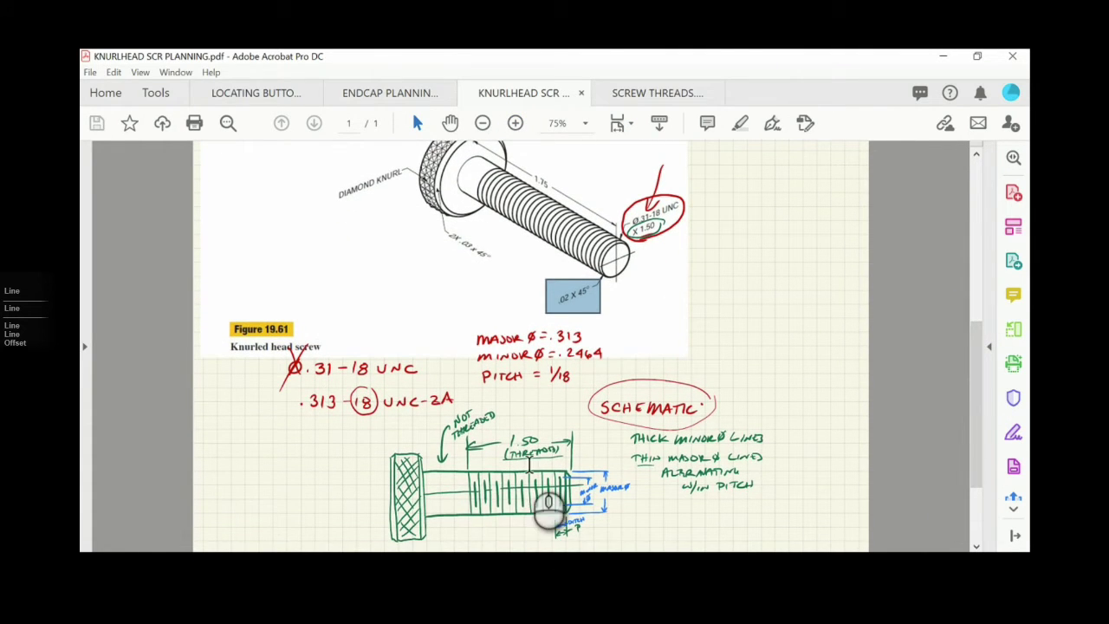
mouse_move(448, 459)
left_mouse_down()
mouse_move(562, 513)
mouse_move(607, 520)
left_mouse_up()
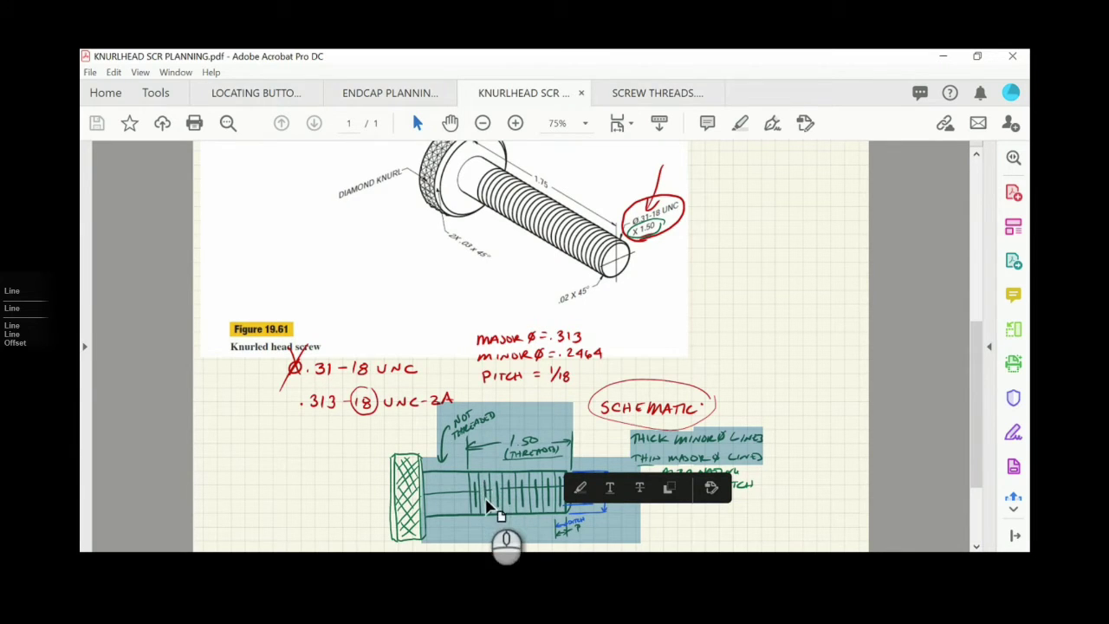
left_click(796, 455)
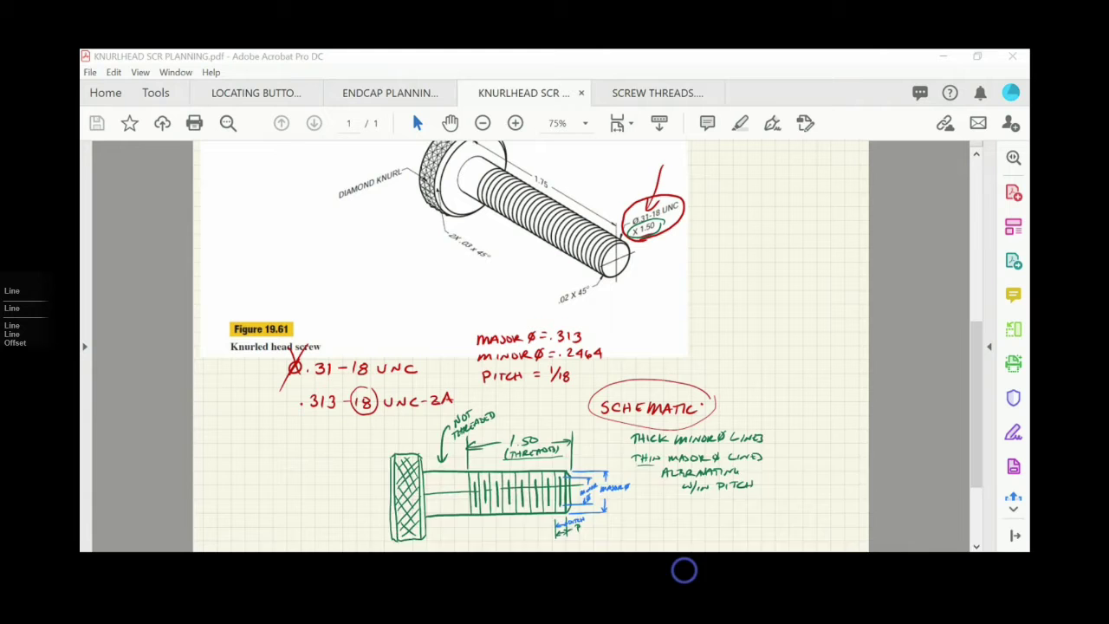
mouse_move(667, 535)
left_click(767, 520)
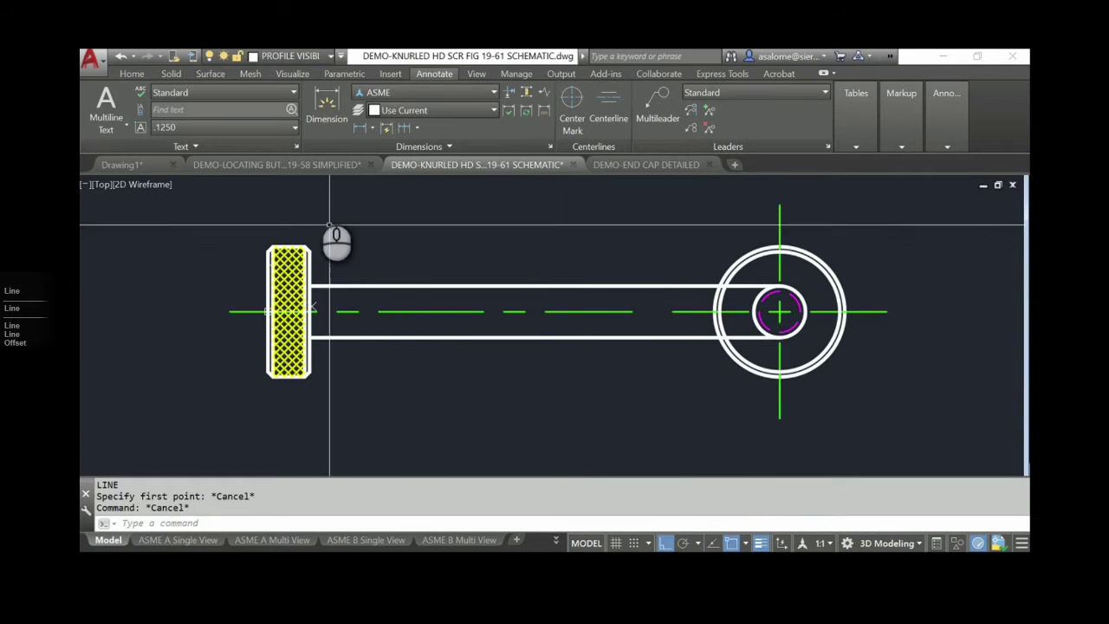
On the CONST layer, draw a horizontal construction line from the dashed minor-diameter circle's top quadrant past the knurled head
left_click(294, 55)
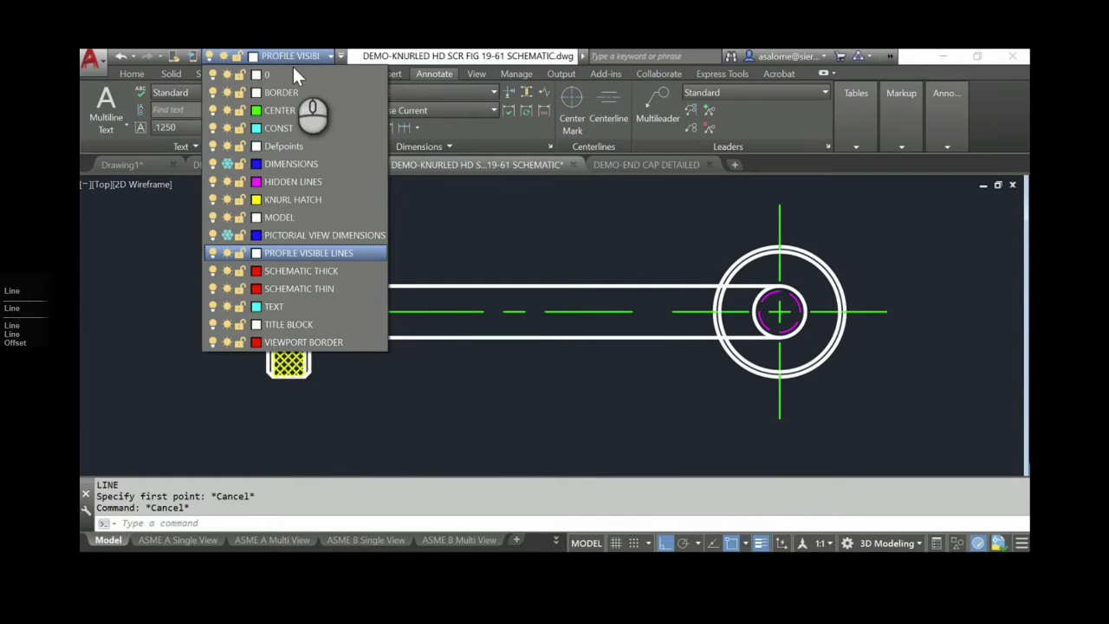
left_click(276, 128)
type("l")
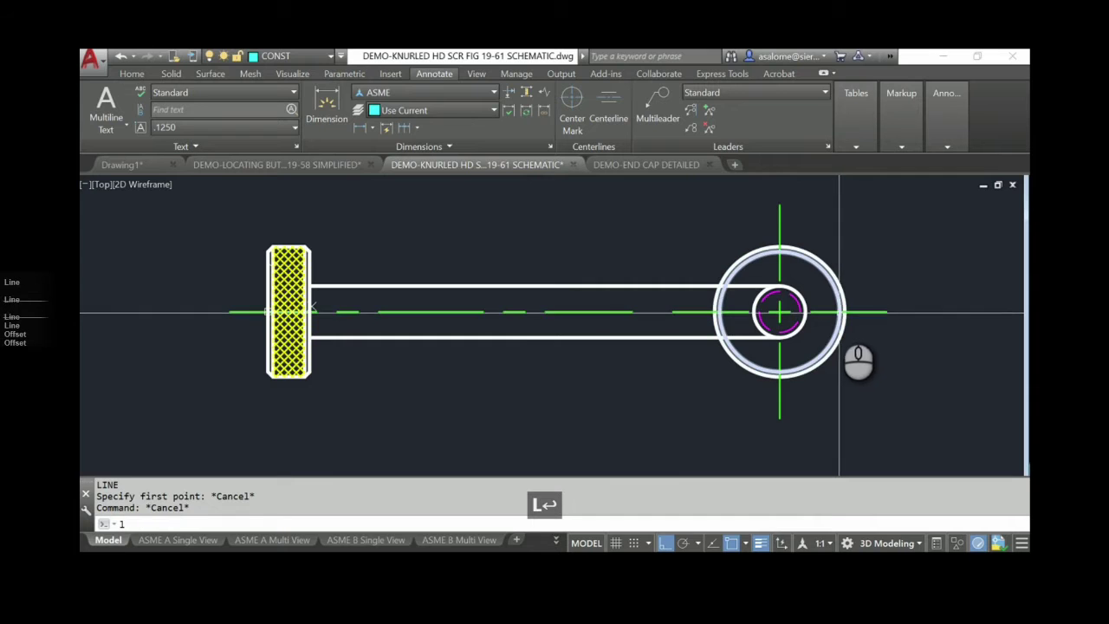
key("Return")
left_click(780, 288)
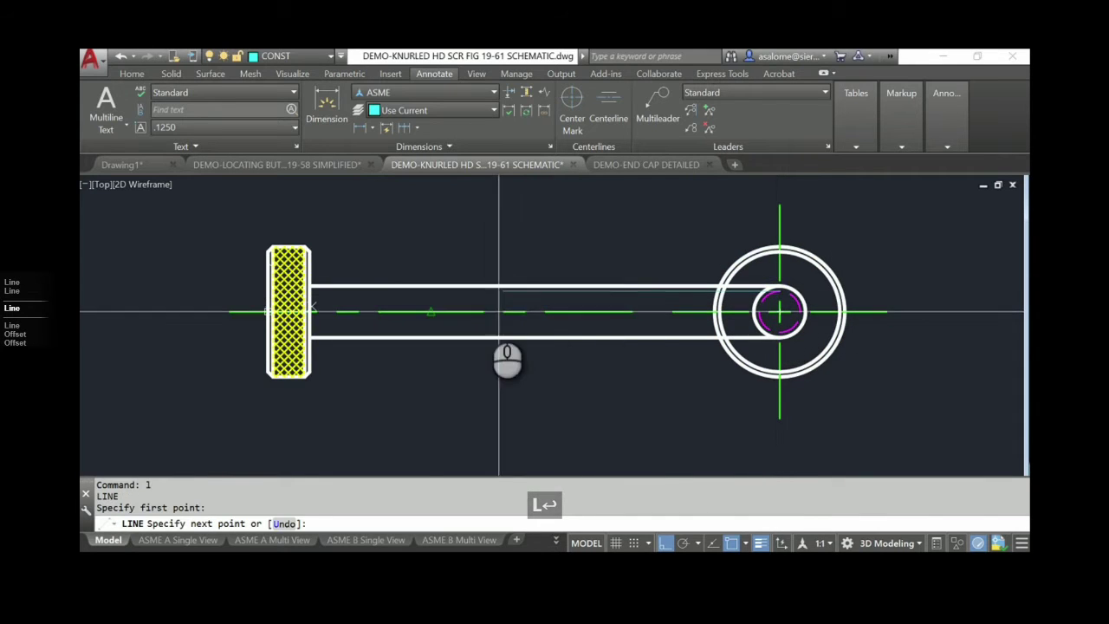
left_click(151, 288)
key("Return")
Draw a second horizontal construction line from the dashed minor-diameter circle's bottom quadrant past the knurled head
key("Return")
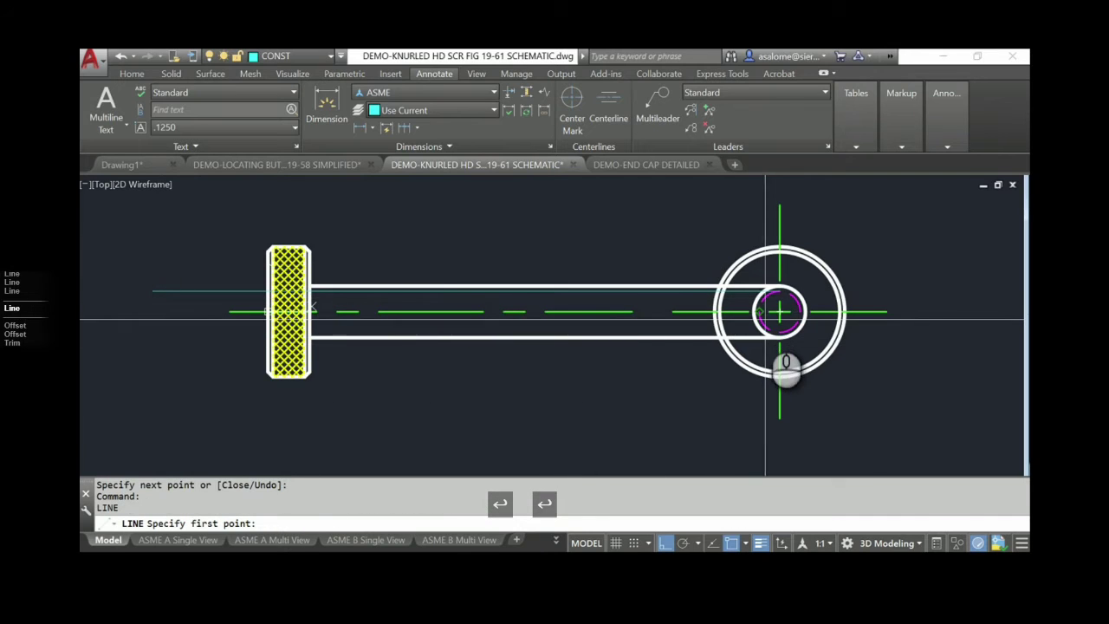
left_click(777, 322)
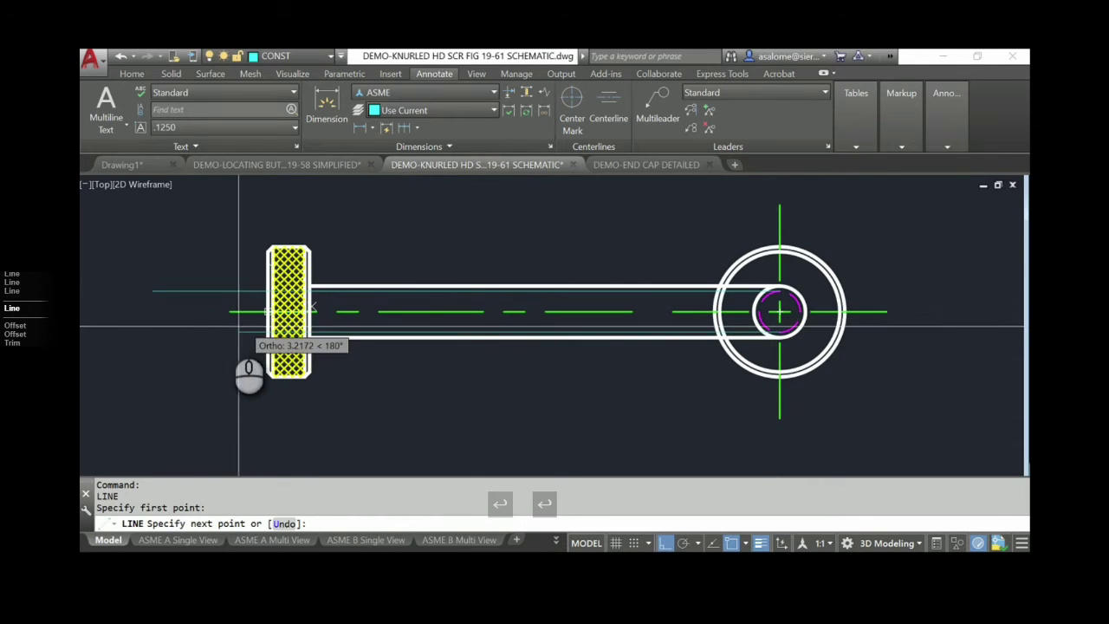
left_click(175, 331)
key("Return")
right_click(257, 381)
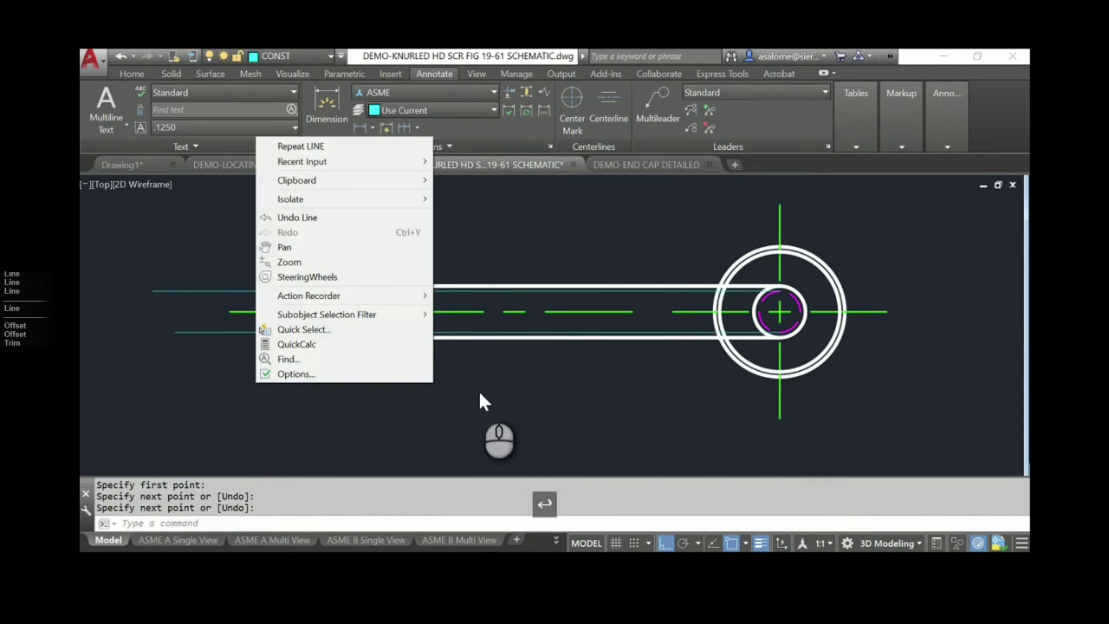
left_click(405, 418)
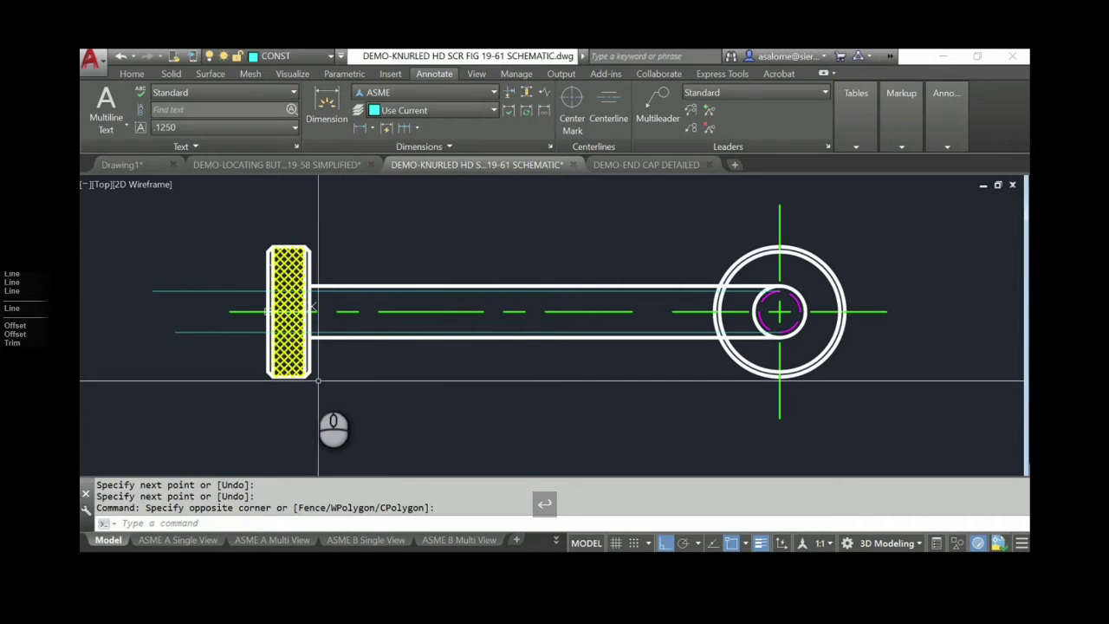
Offset the knurled head's shaft-side edge by 1.75 toward the end view to mark the screw's end
type("o")
key("Return")
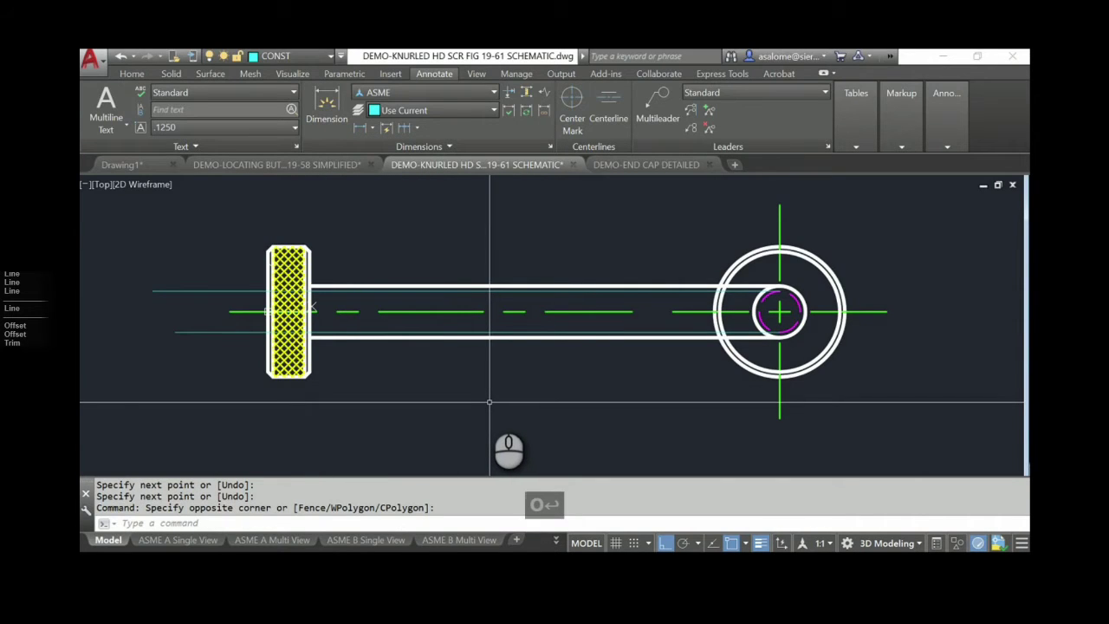
type("1.7")
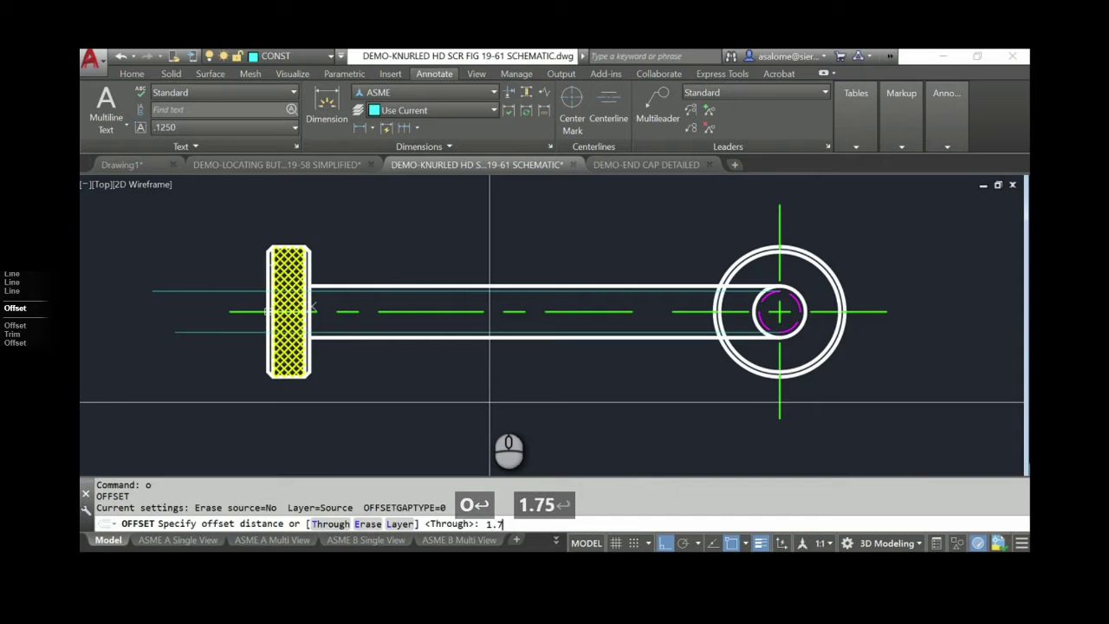
type("5")
key("Return")
left_click(368, 381)
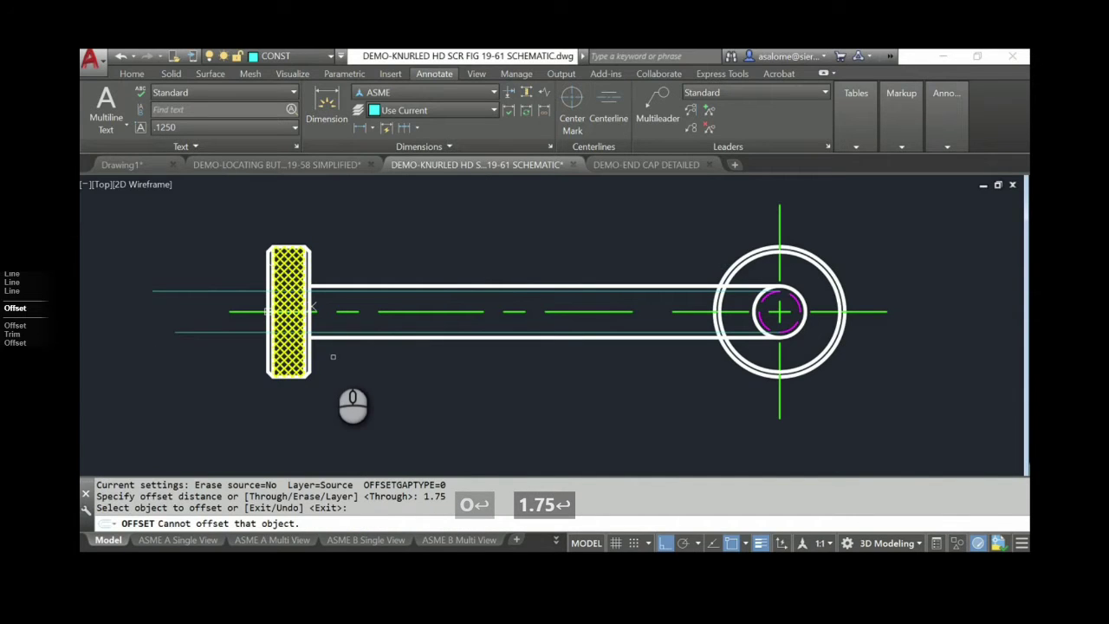
left_click(315, 353)
left_click(483, 372)
key("Return")
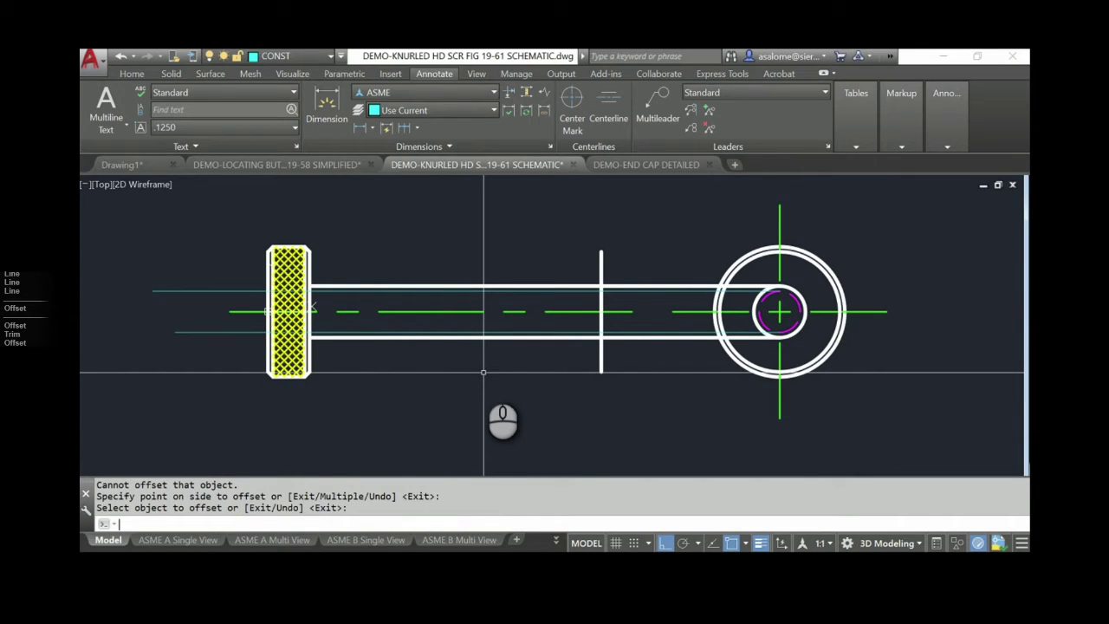
Offset the screw's vertical end line by 1.5 toward the knurled head to mark the thread length
key("Return")
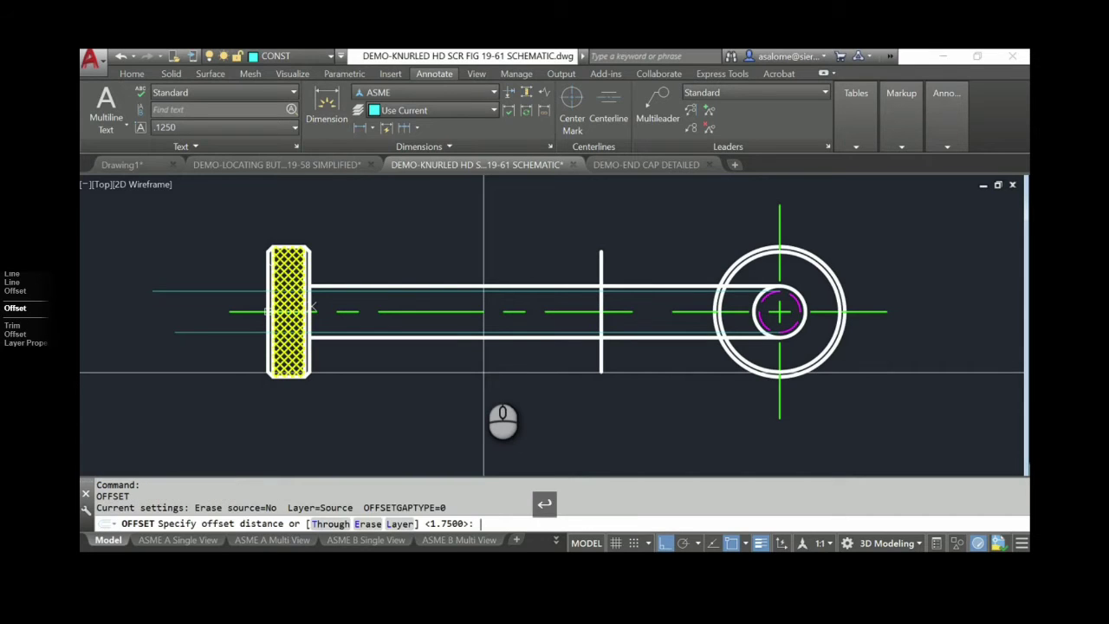
type("1.5")
key("Return")
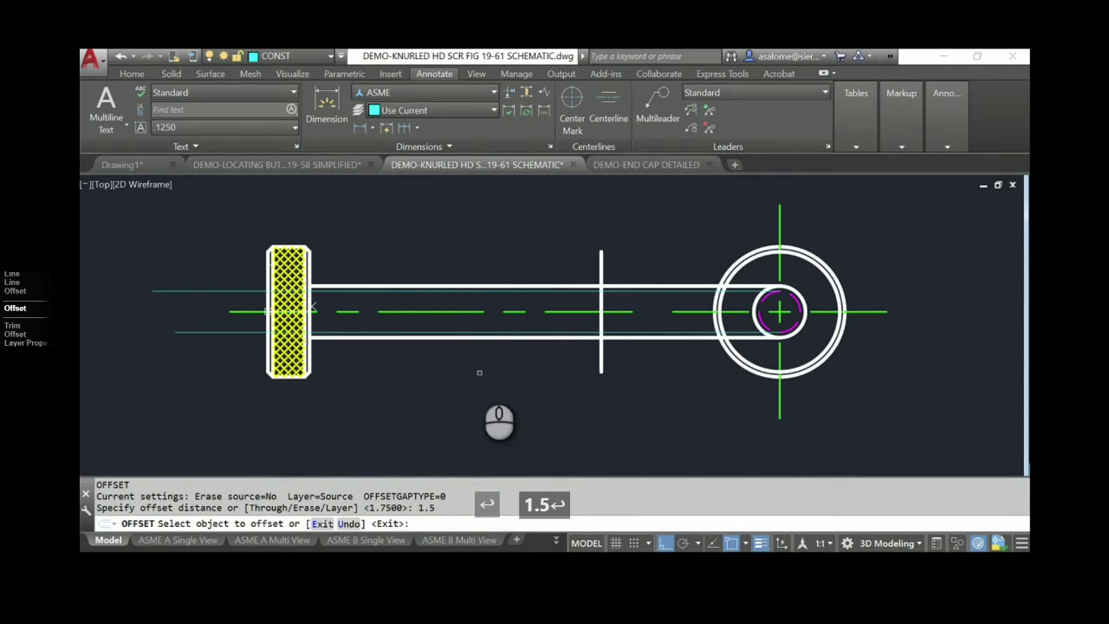
left_click(600, 263)
left_click(419, 250)
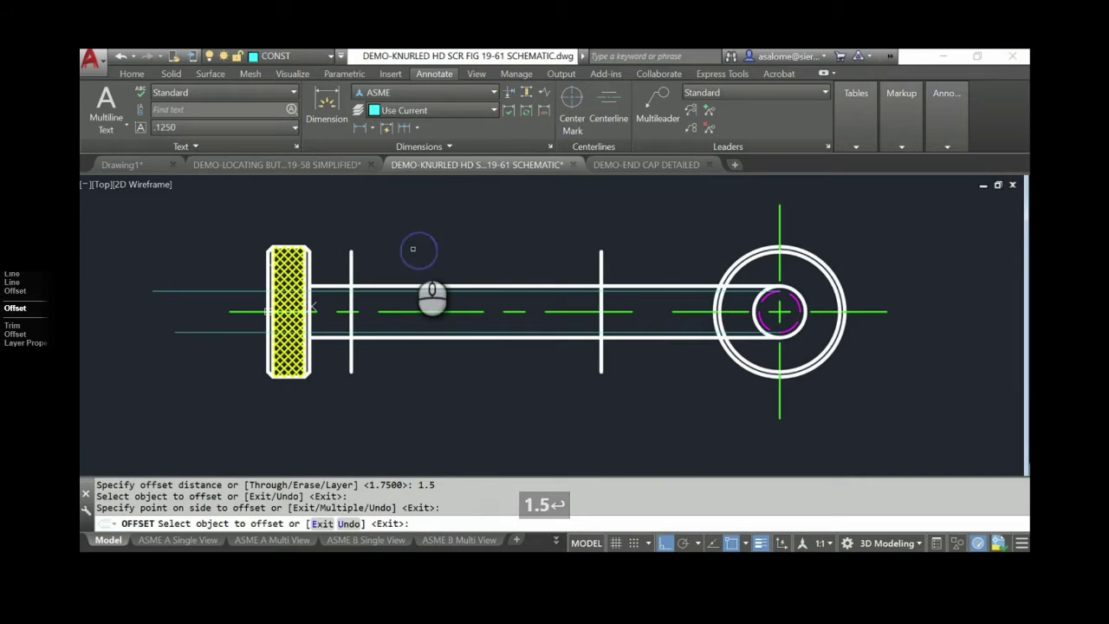
key("Return")
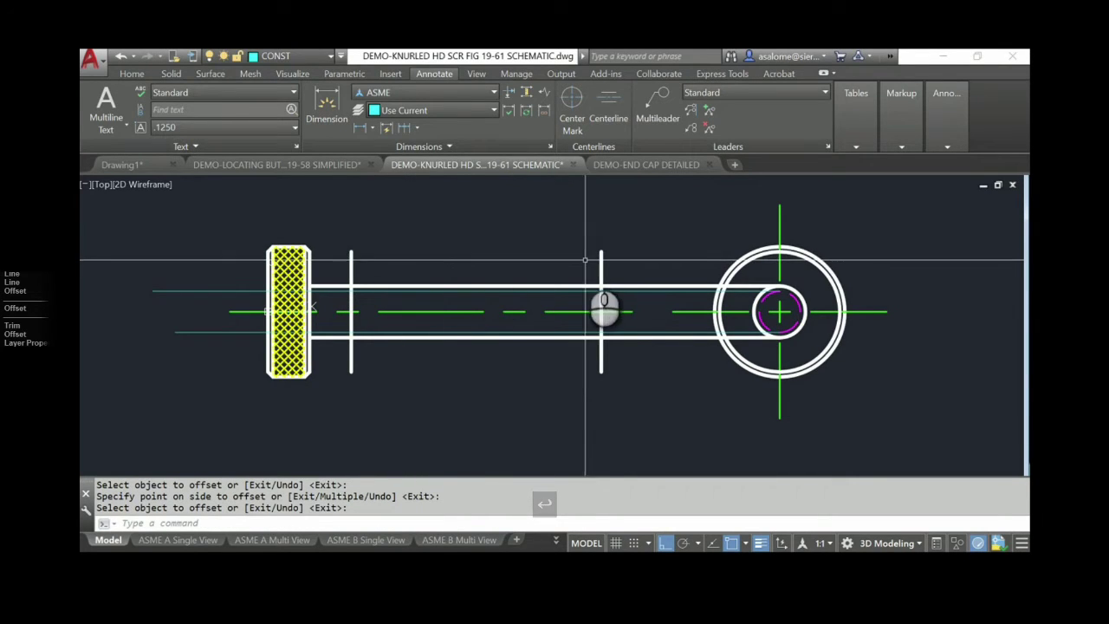
Trim the shaft edges and construction lines beyond the screw's end line, and trim that end line to the shaft's outer edges
type("tr")
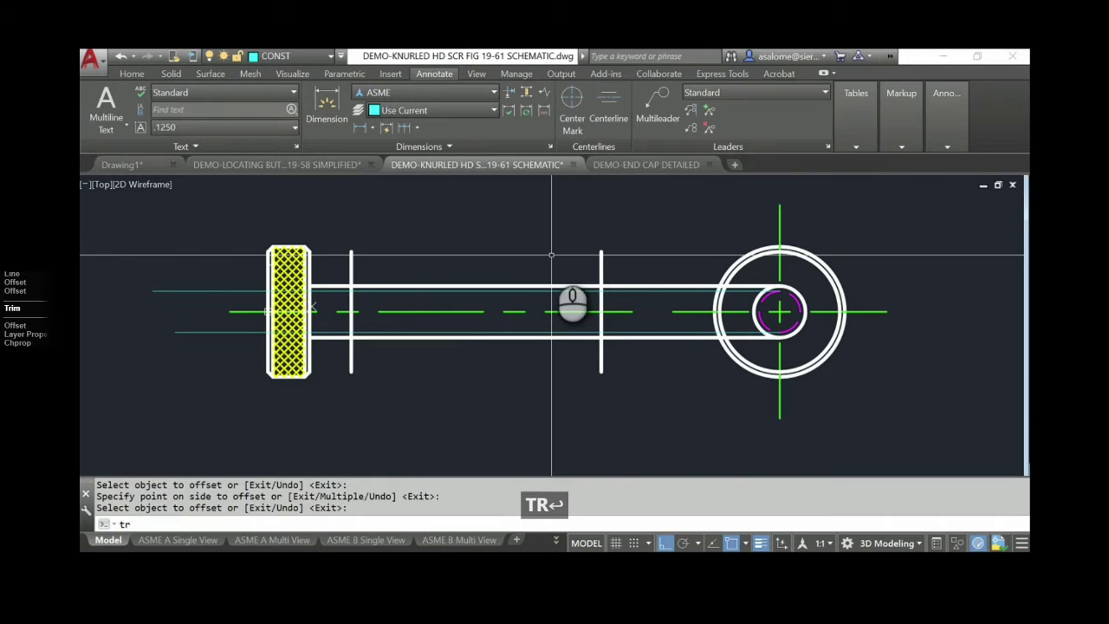
key("Return")
left_click(642, 251)
left_click(564, 265)
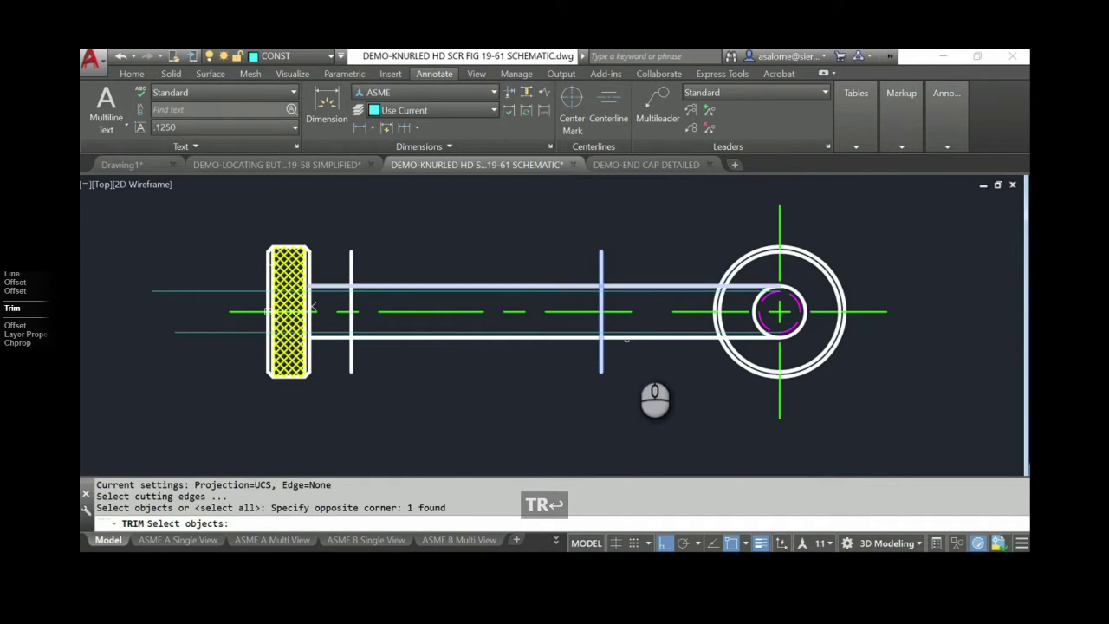
left_click(633, 322)
left_click(649, 258)
left_click(641, 300)
key("Return")
left_click(664, 355)
left_click(637, 318)
left_click(656, 252)
left_click(641, 290)
left_click(633, 243)
left_click(584, 263)
key("Return")
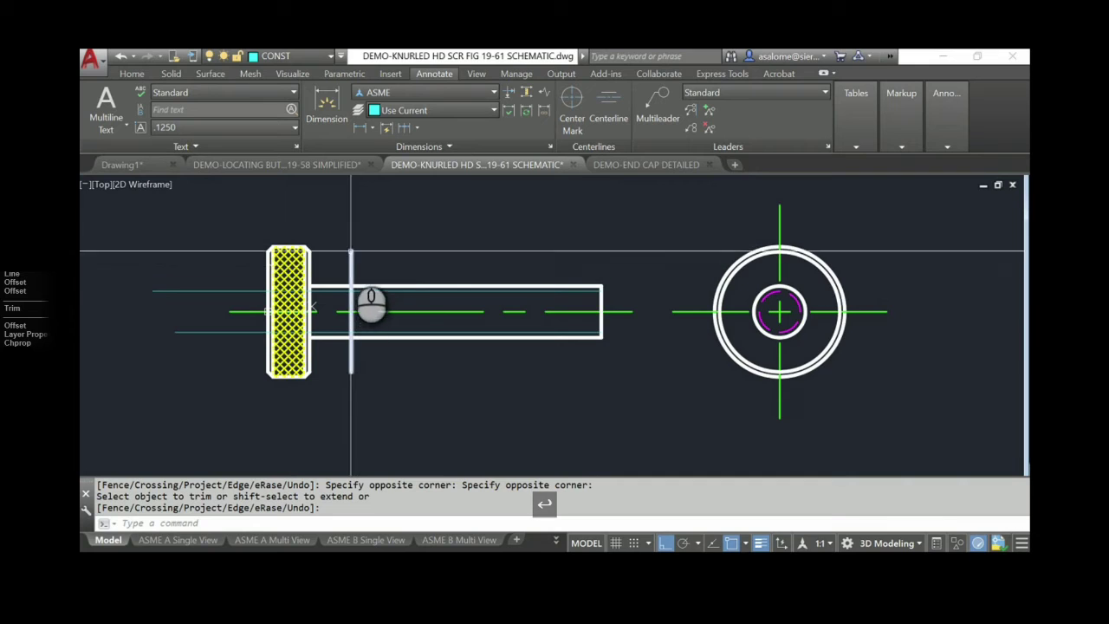
Offset the shaft's end line by 1/18 toward the knurled head to place the first thread crest line
scroll(496, 315, "up", 5)
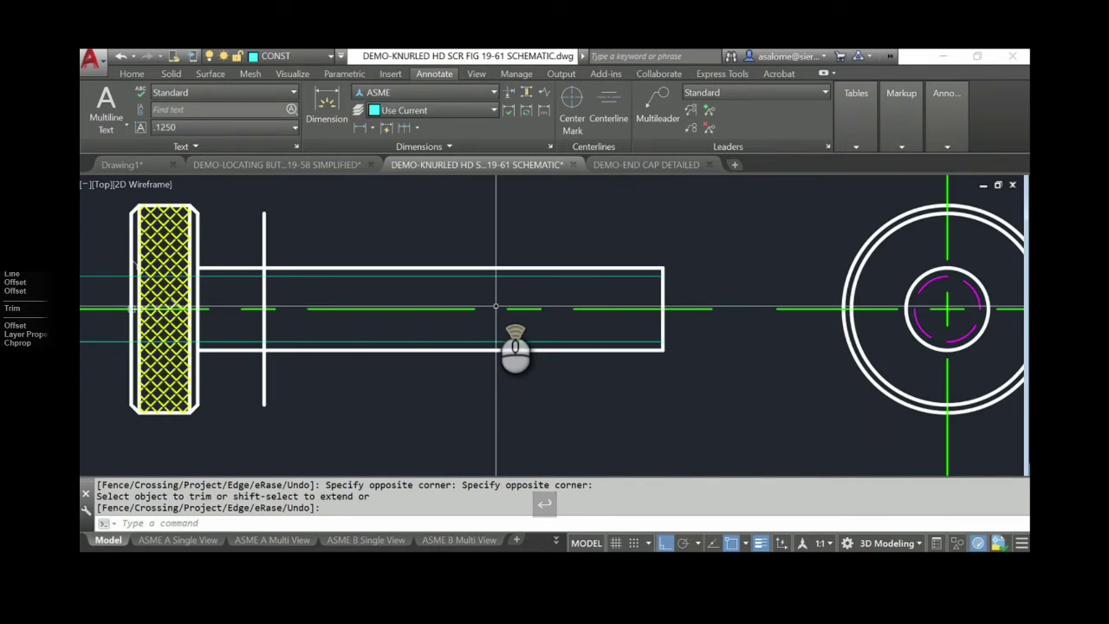
middle_click_drag(503, 341, 637, 324)
right_click(637, 323)
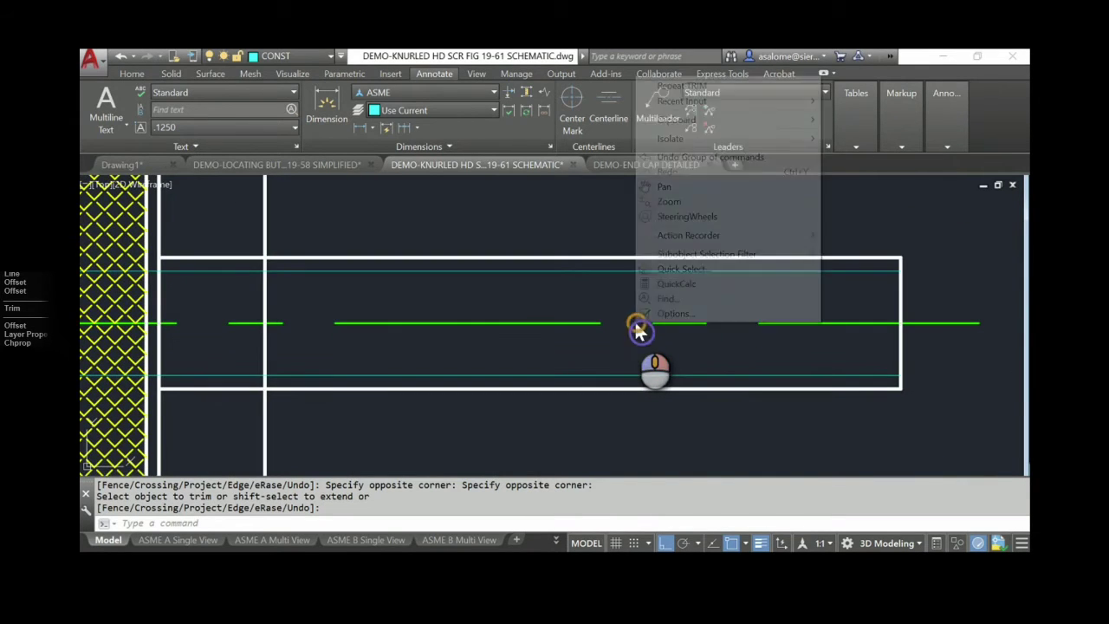
left_click(527, 230)
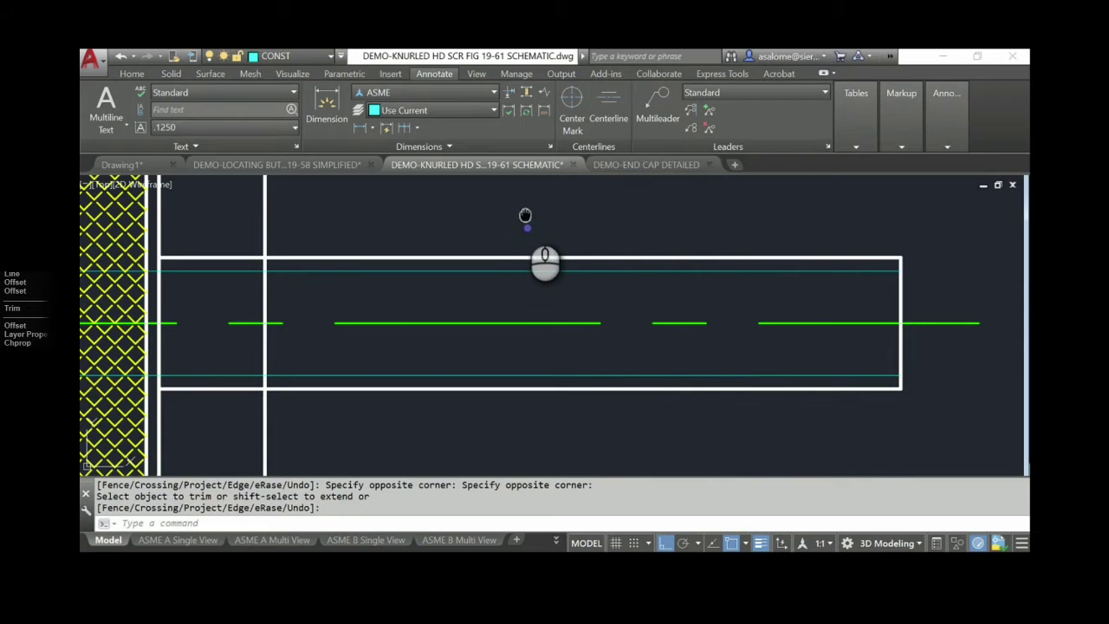
key("Escape")
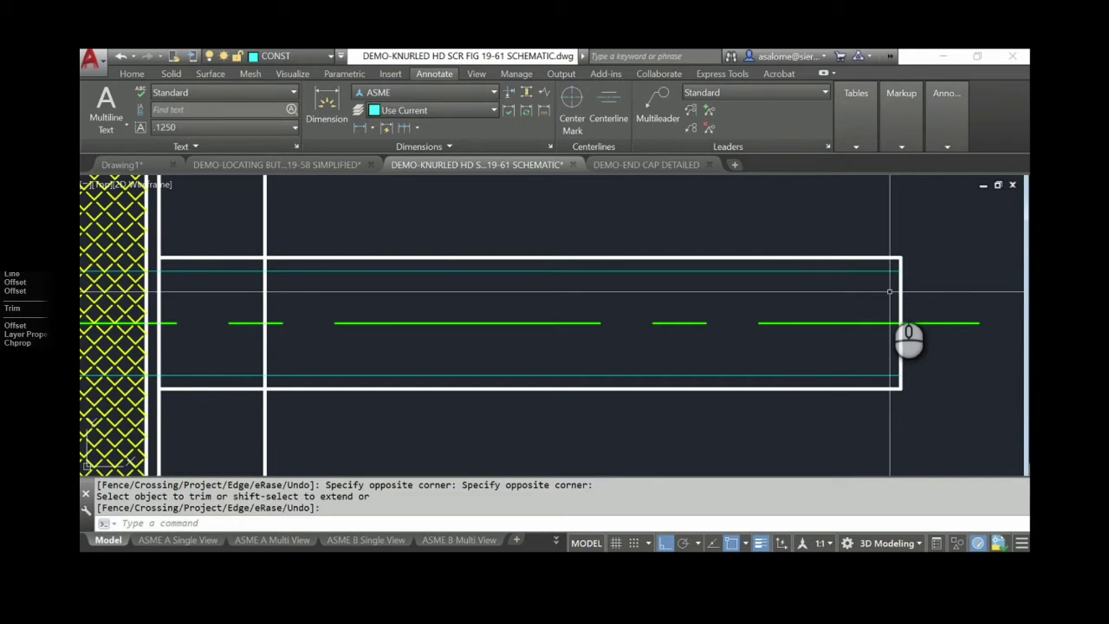
type("o")
key("Return")
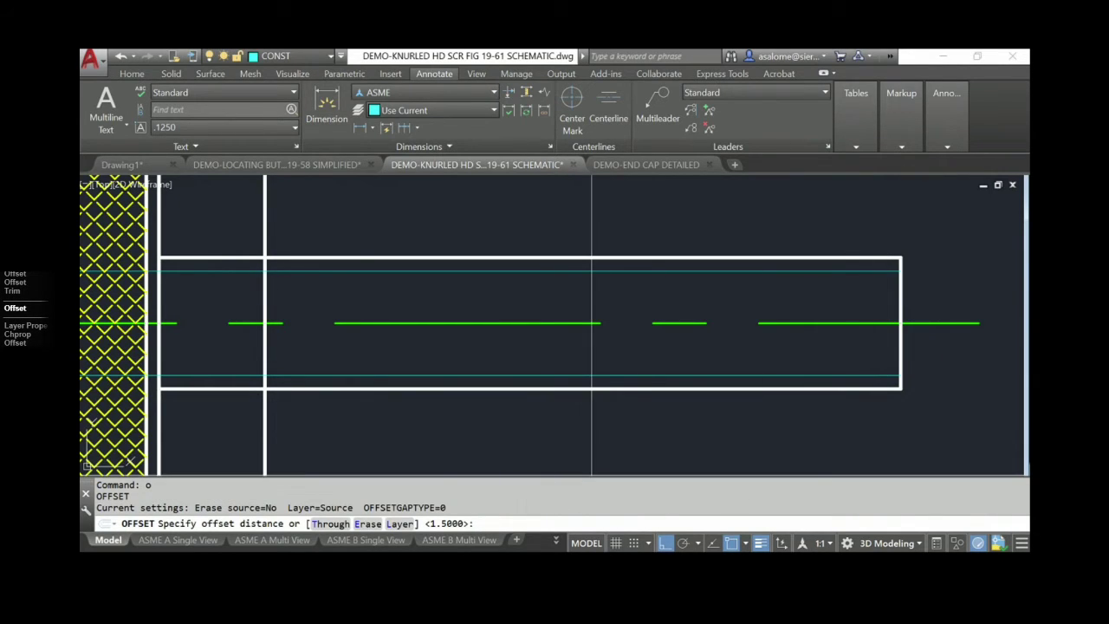
mouse_move(464, 559)
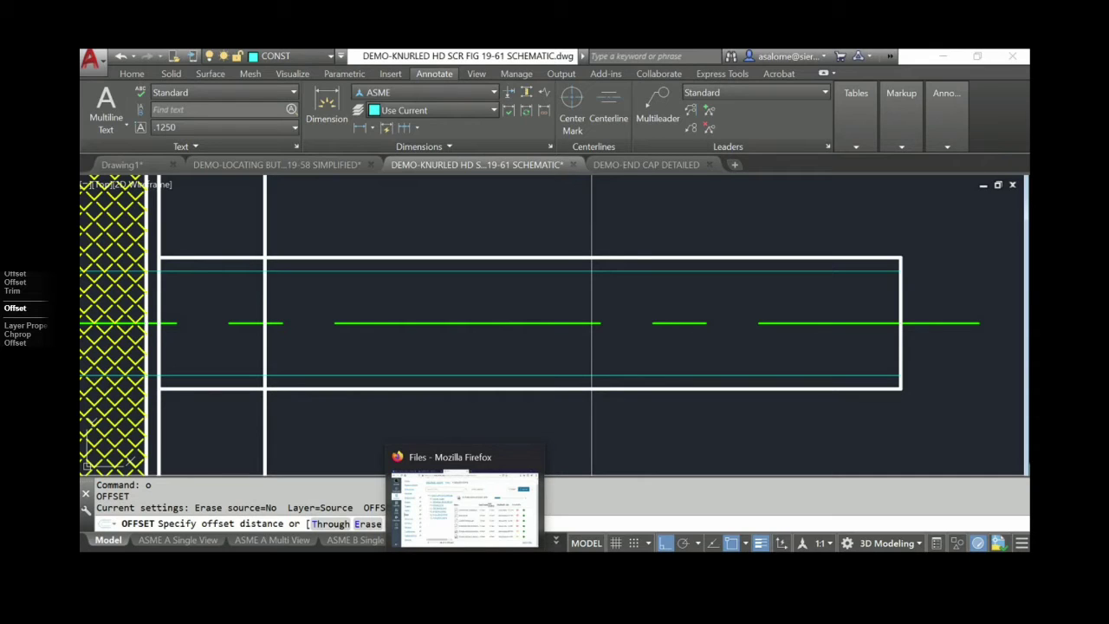
type("7")
key("BackSpace")
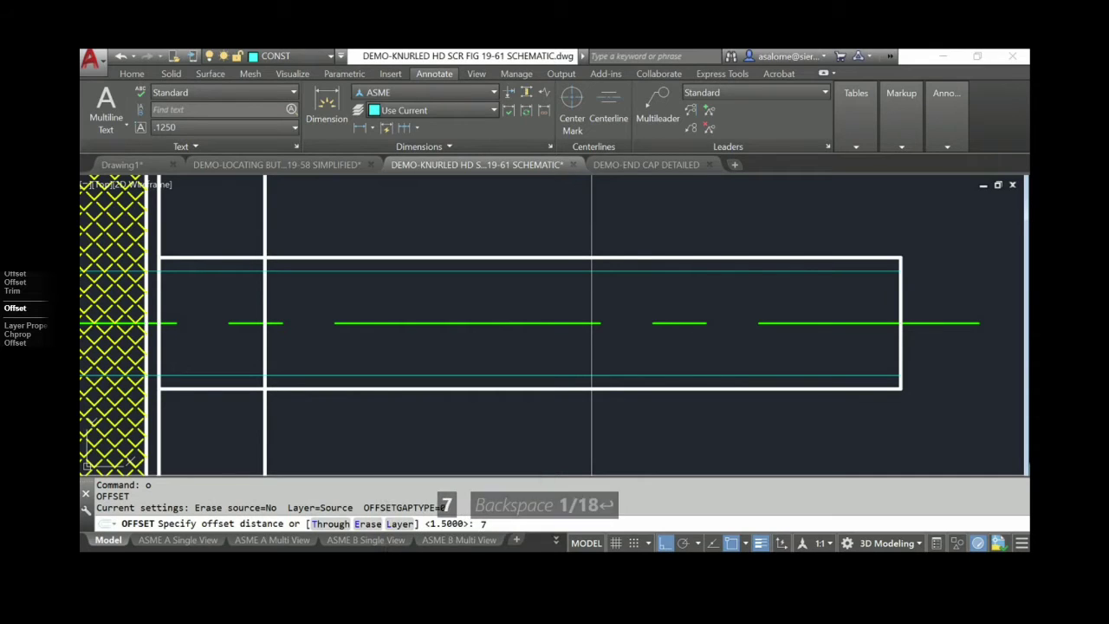
type("1/18")
key("Return")
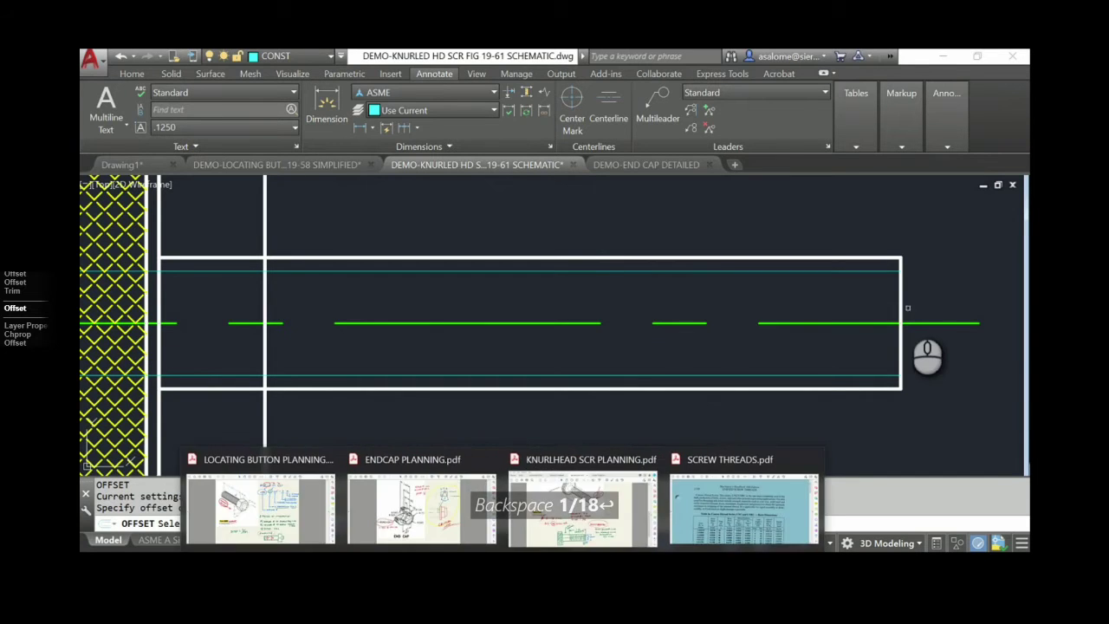
left_click(903, 307)
left_click(812, 306)
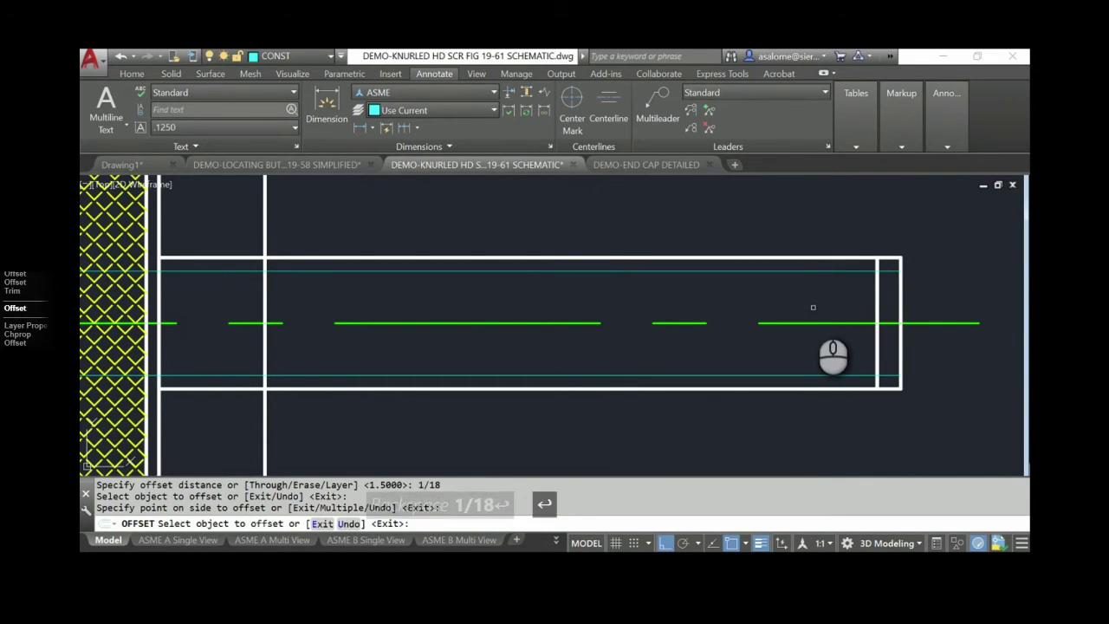
key("Return")
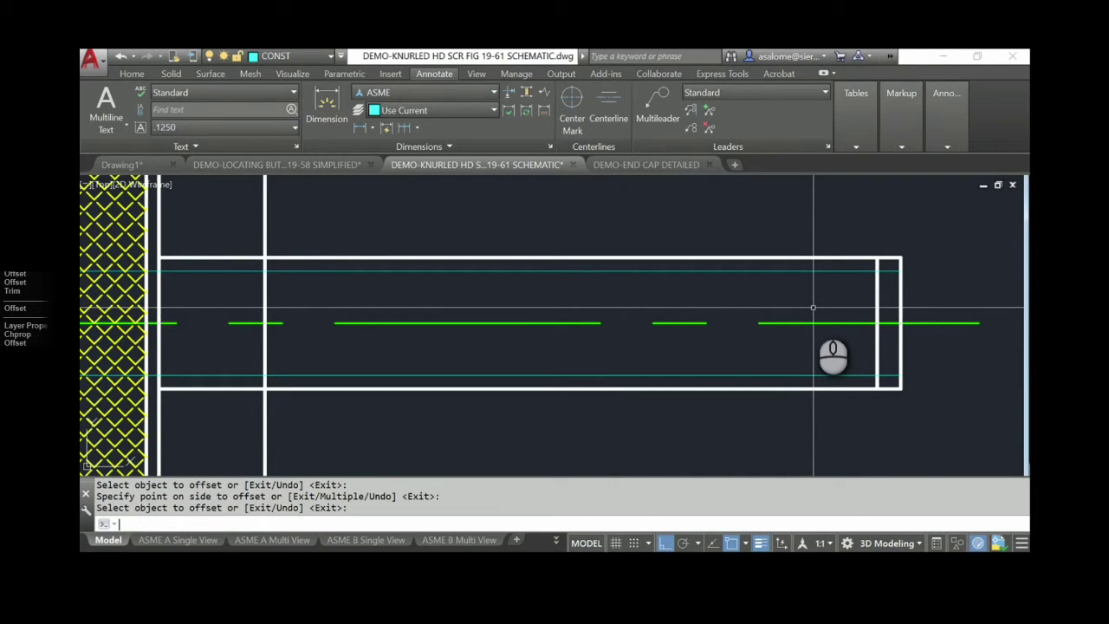
Review the SCHEMATIC THICK and SCHEMATIC THIN layer settings, and move the 1/18 offset line to the SCHEMATIC THIN layer
type("LA")
key("Return")
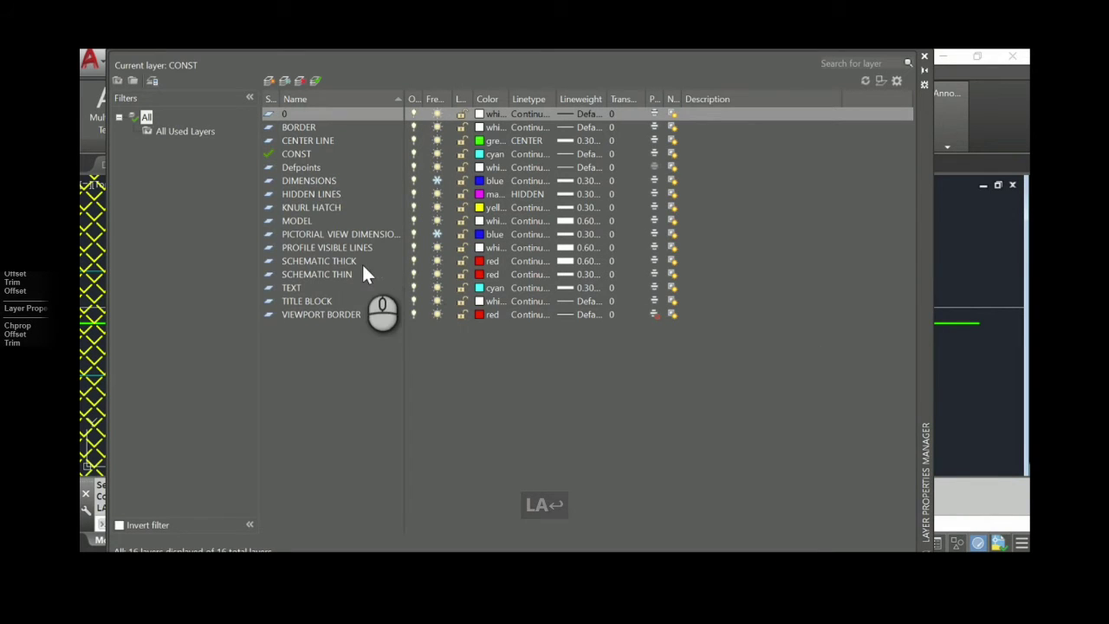
left_click(310, 260)
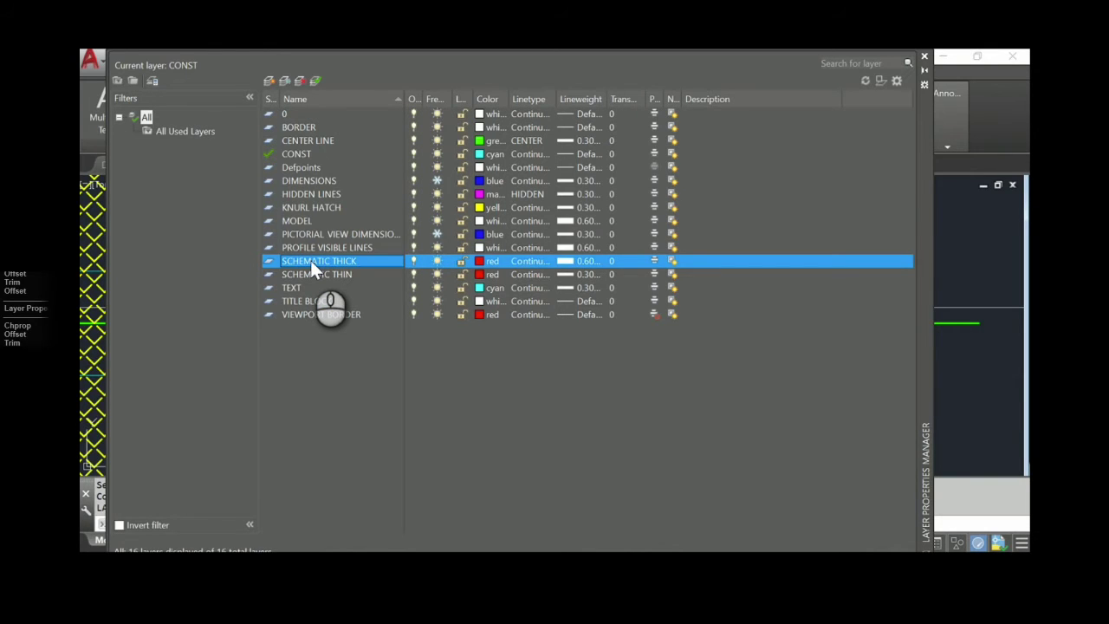
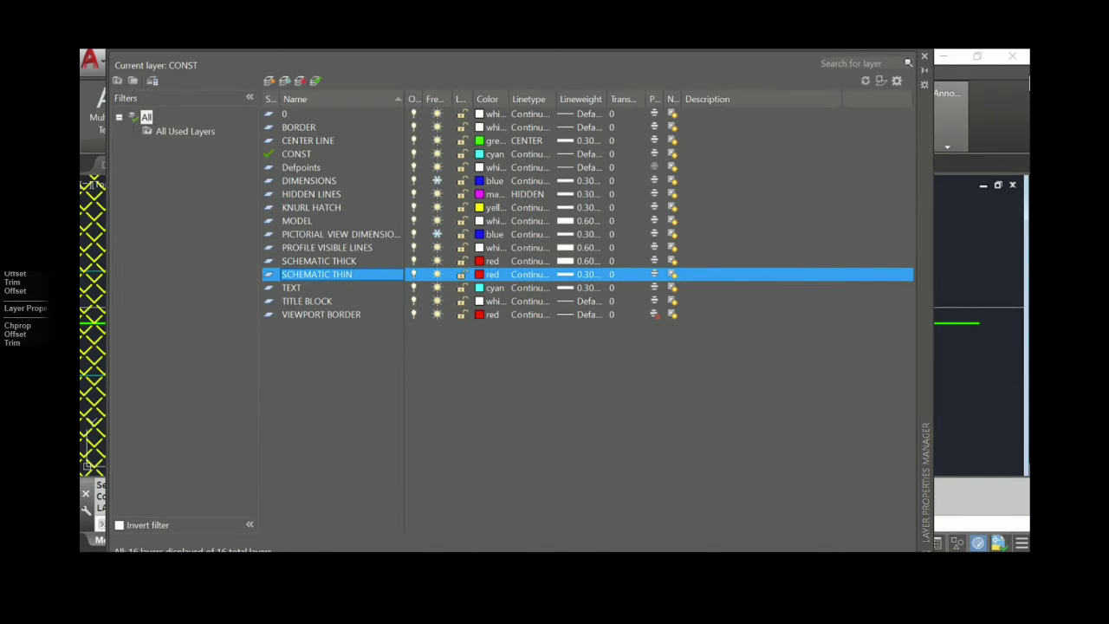
left_click(924, 57)
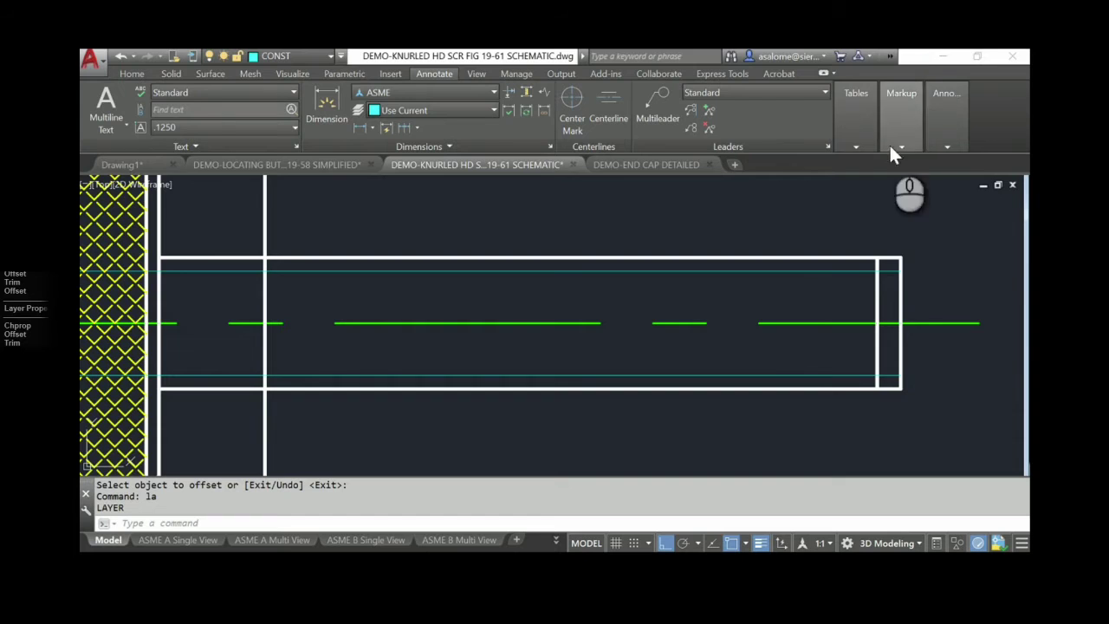
left_click(879, 305)
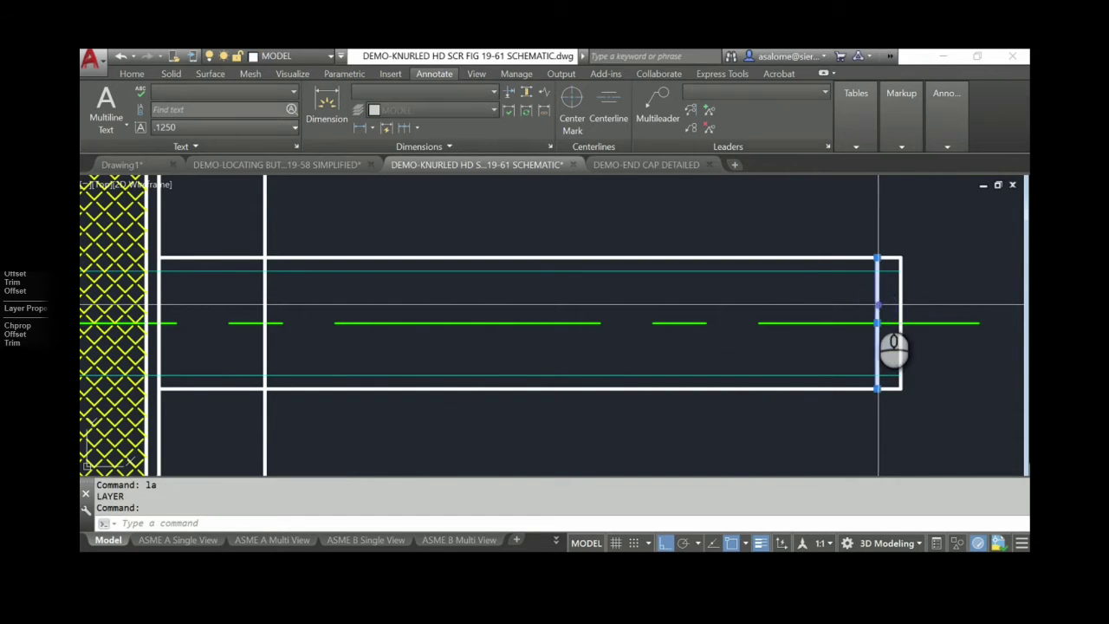
left_click(308, 55)
left_click(346, 289)
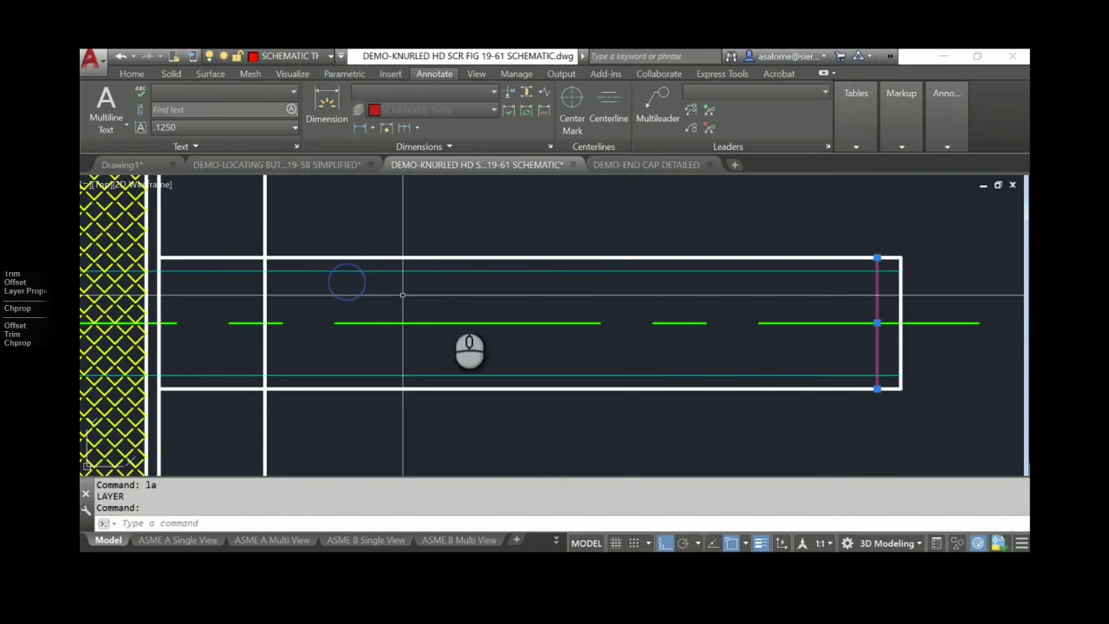
key("Escape")
key("Escape")
key("Escape")
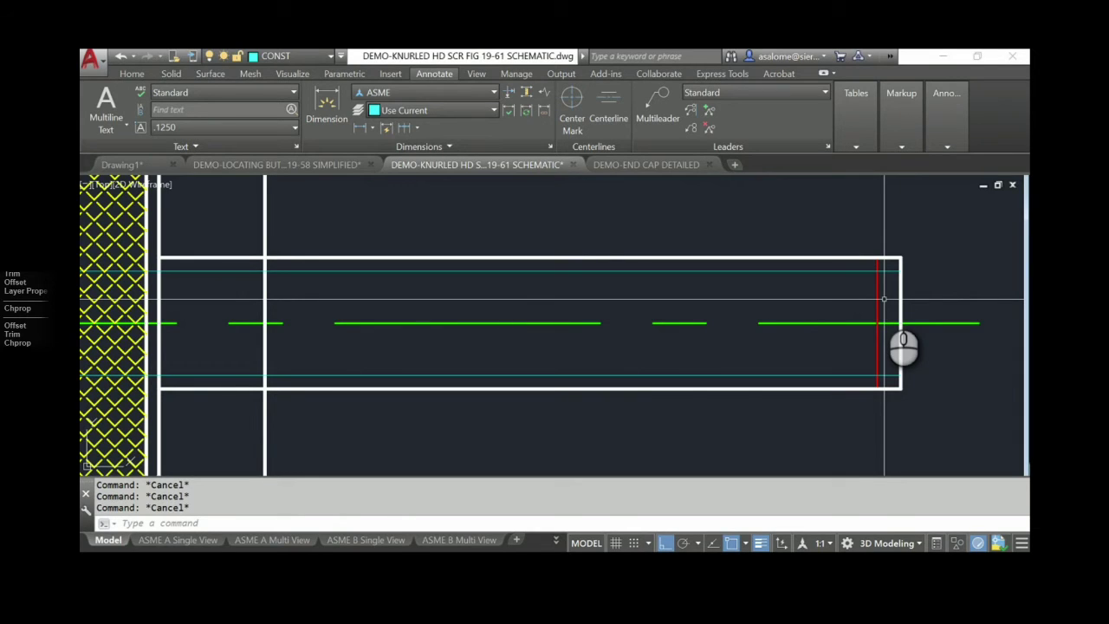
Offset the shaft's end line by 1/36 toward the knurled head to place the first thread root line
type("o")
key("Return")
type("1/36")
key("Return")
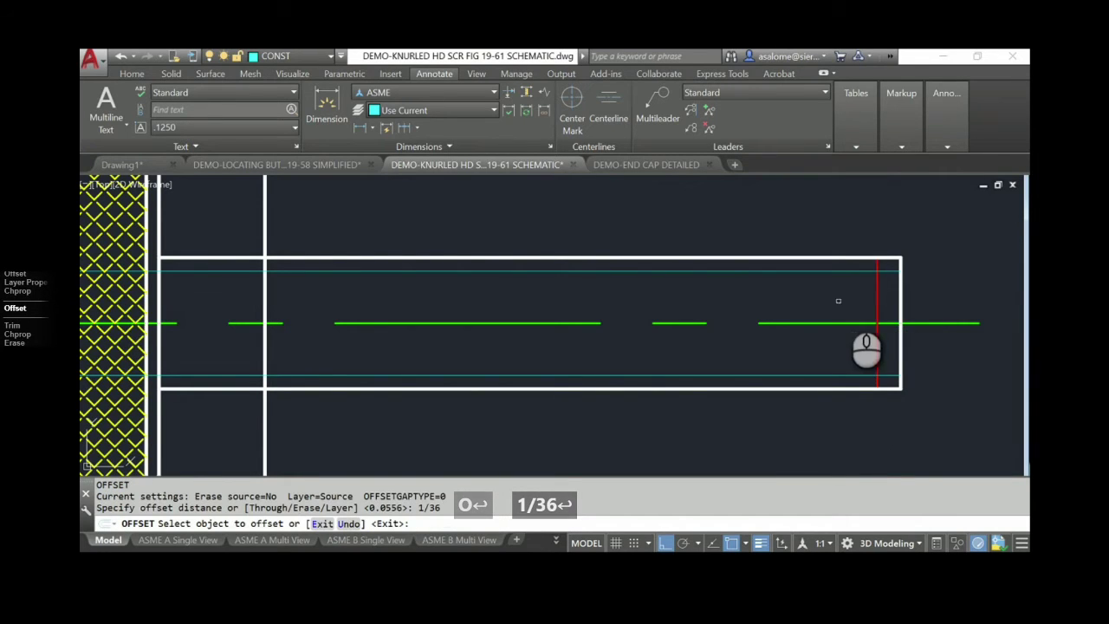
left_click(901, 297)
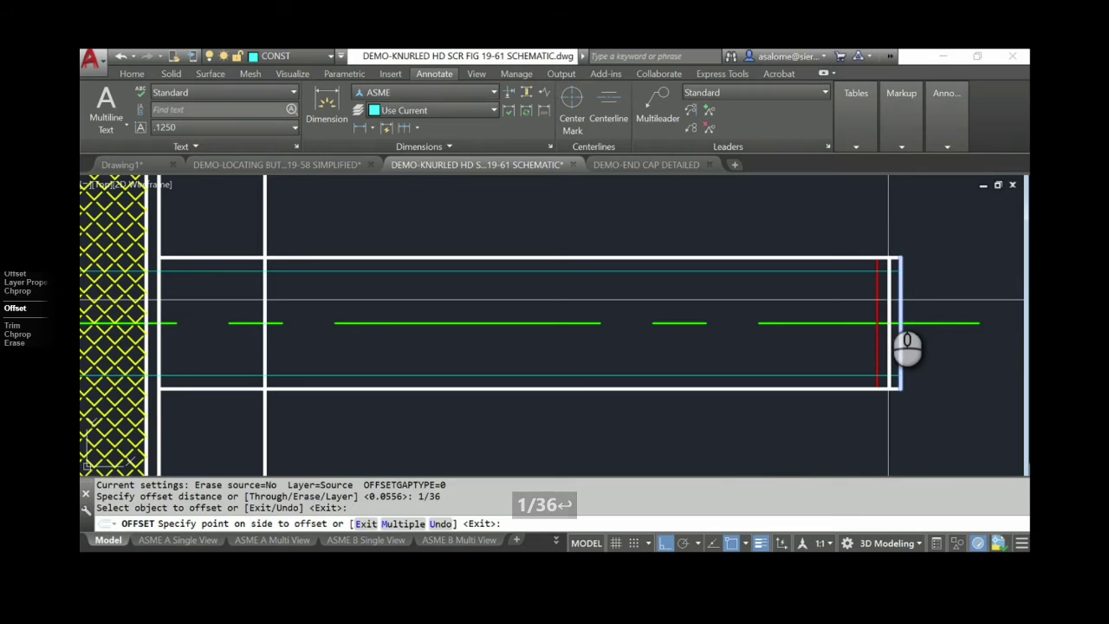
left_click(888, 299)
key("Return")
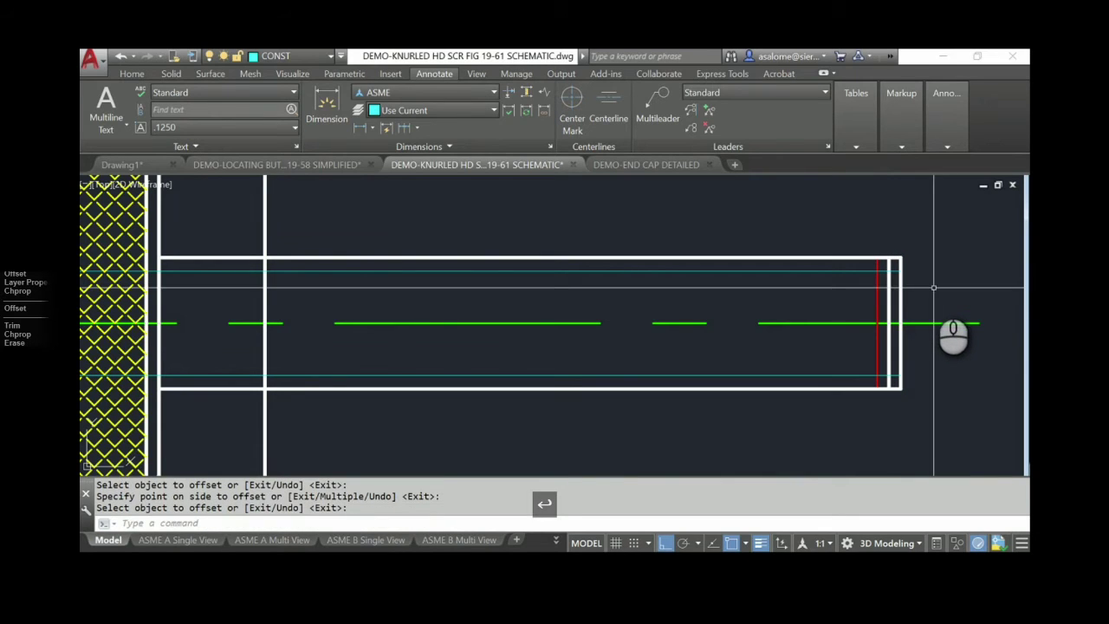
Trim both ends of the 1/36 offset line back to the two horizontal minor-diameter construction lines
scroll(927, 295, "up", 2)
type("tr")
key("Return")
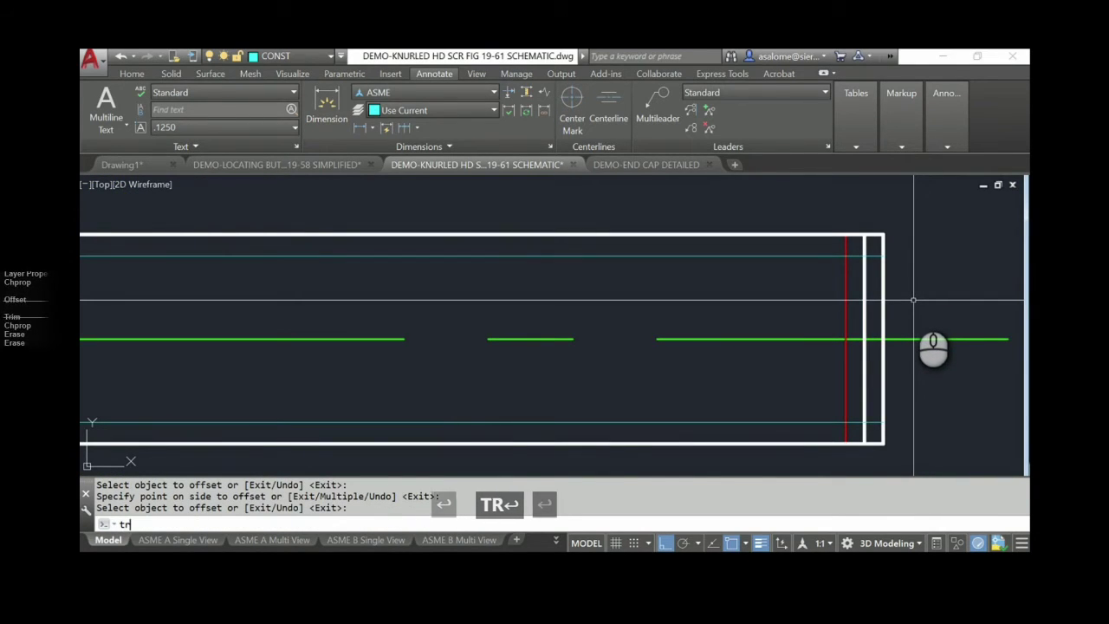
left_click(866, 247)
left_click(866, 431)
key("Return")
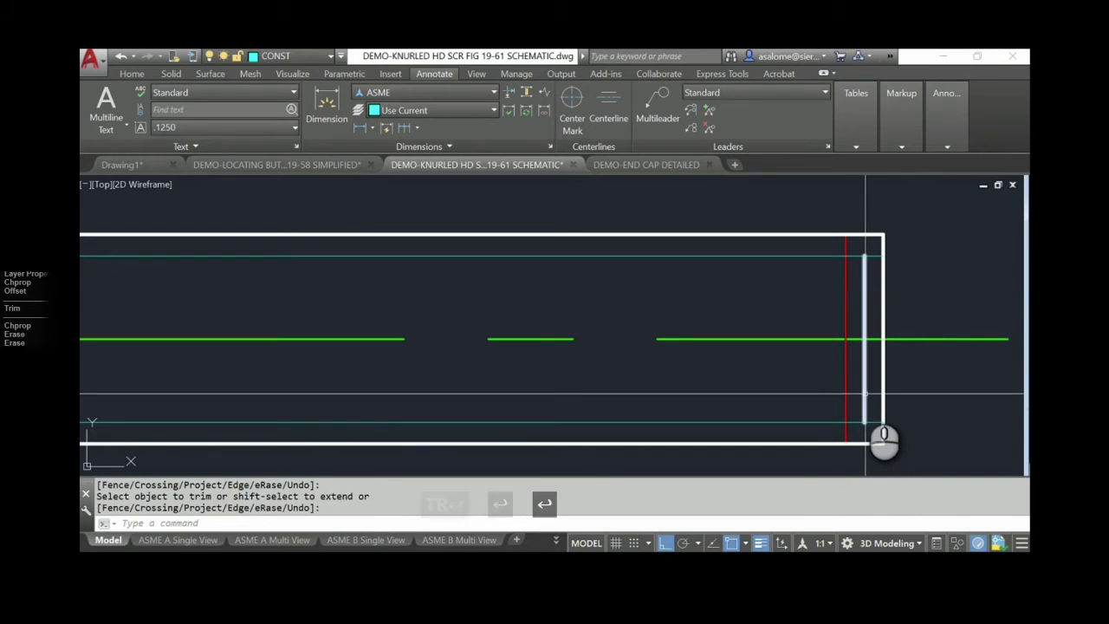
Move the trimmed root line to the SCHEMATIC THICK layer and clear the selection
left_click(864, 393)
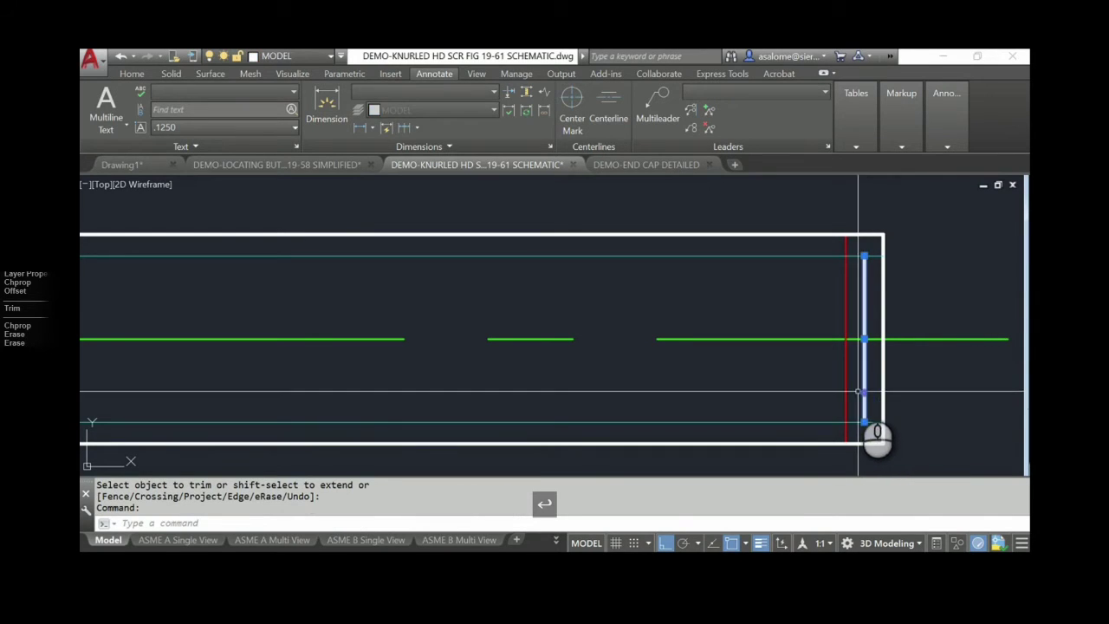
left_click(330, 58)
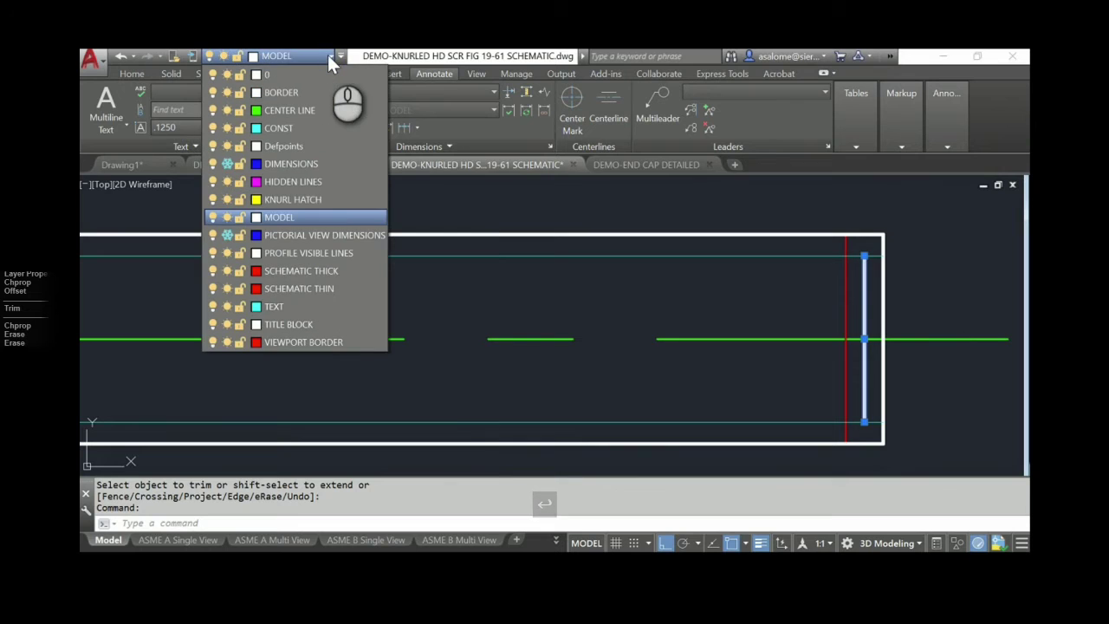
left_click(316, 289)
key("Escape")
key("Escape")
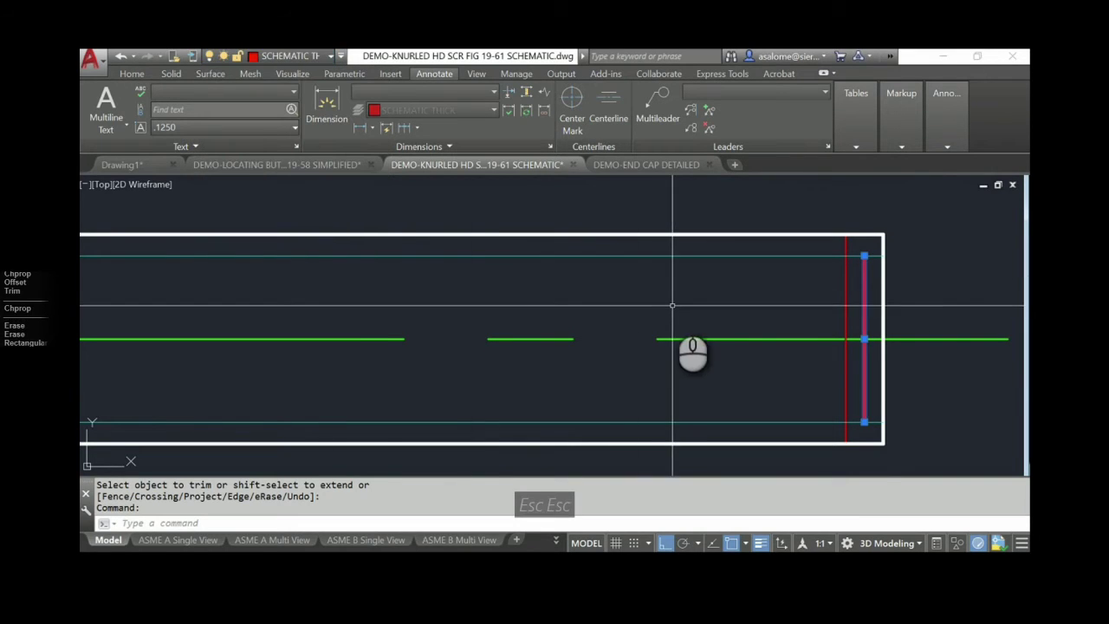
Erase the two horizontal minor-diameter construction lines inside the shaft
scroll(705, 292, "down", 2)
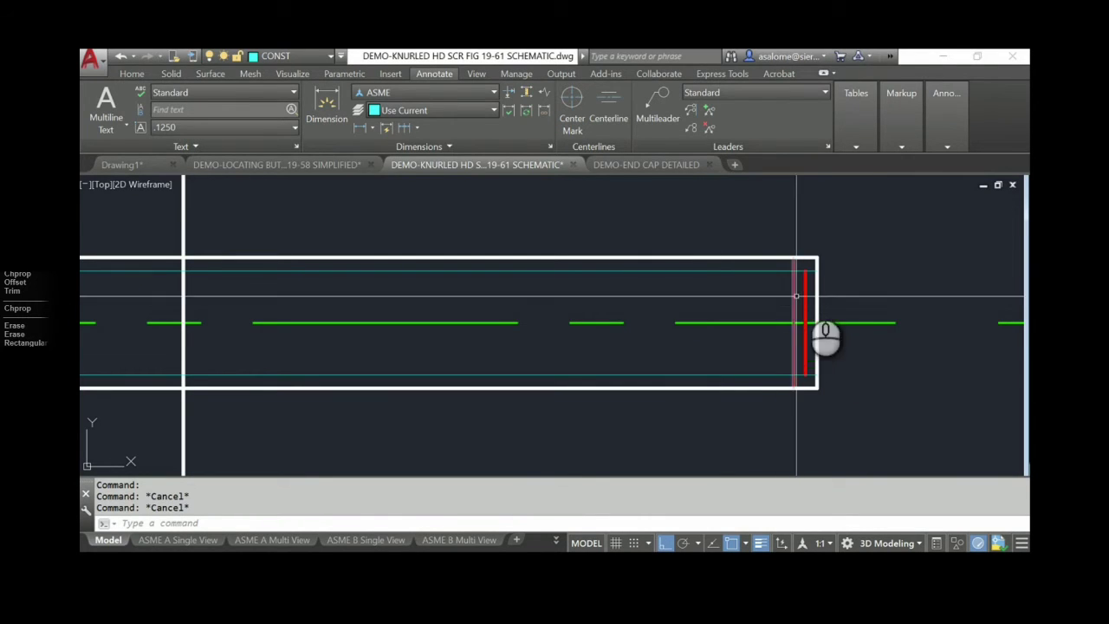
left_click(753, 270)
key("Delete")
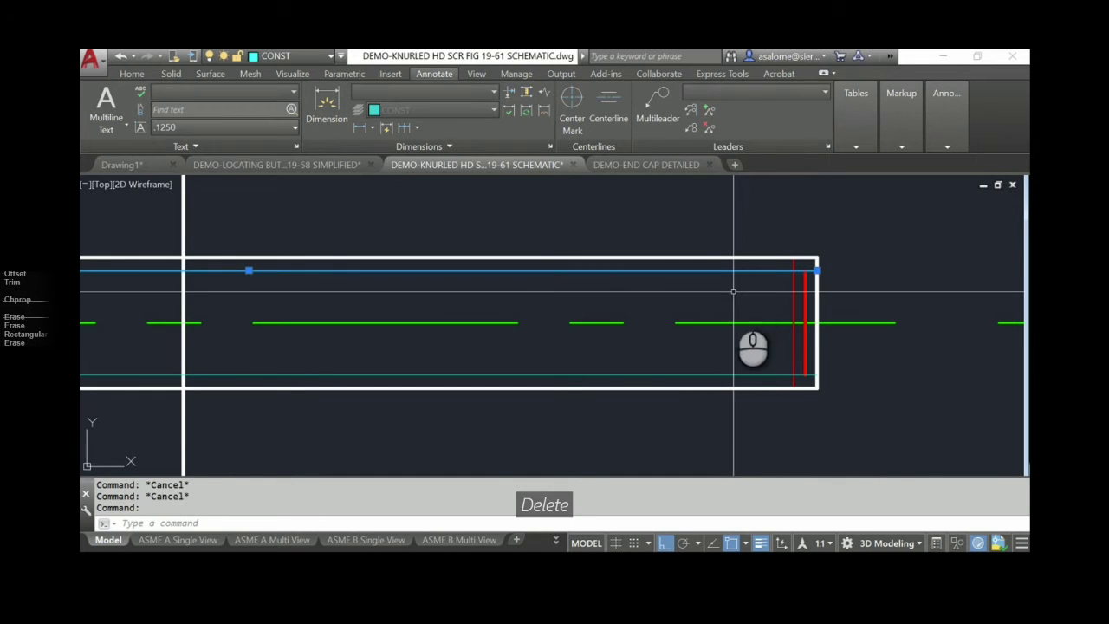
left_click(749, 372)
key("Delete")
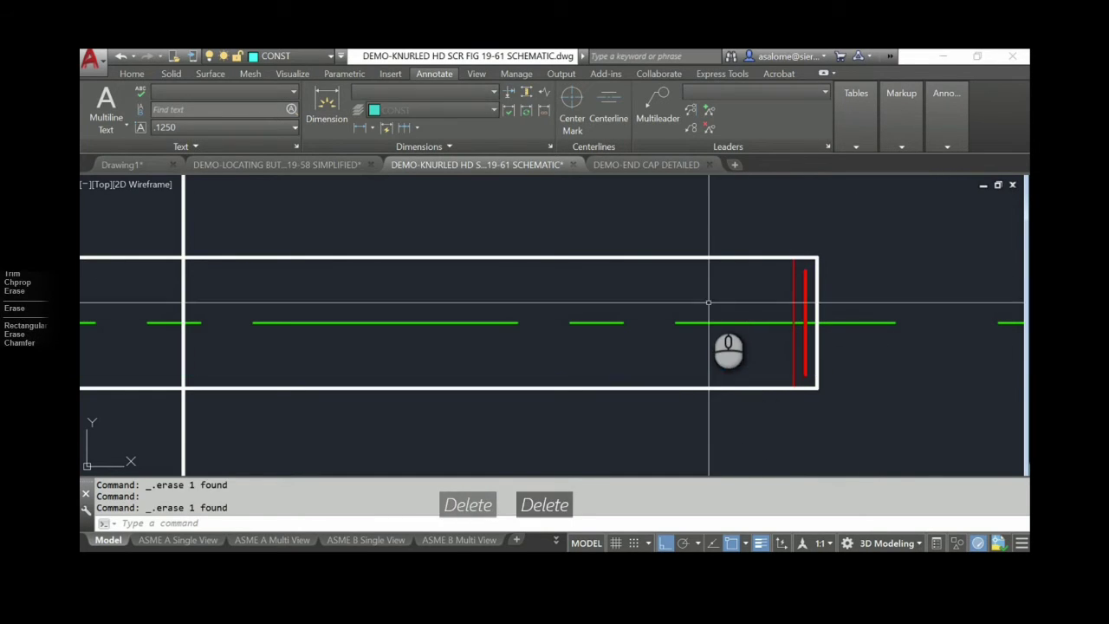
Start a rectangular array of the thick root line and the thin crest line at the shaft's end
scroll(852, 290, "up", 4)
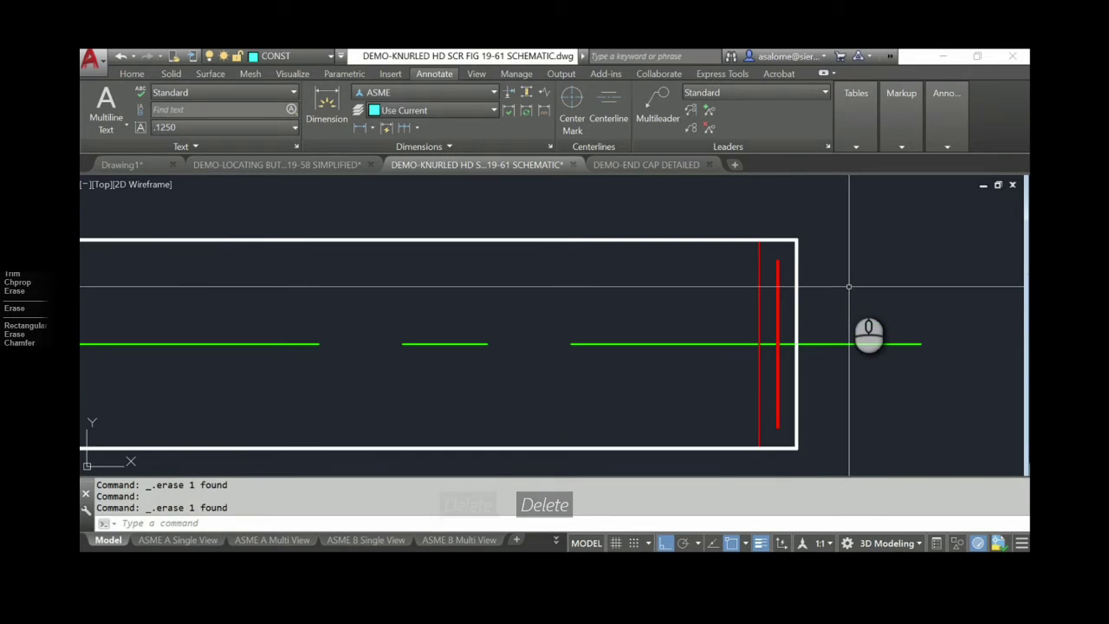
scroll(800, 291, "down", 4)
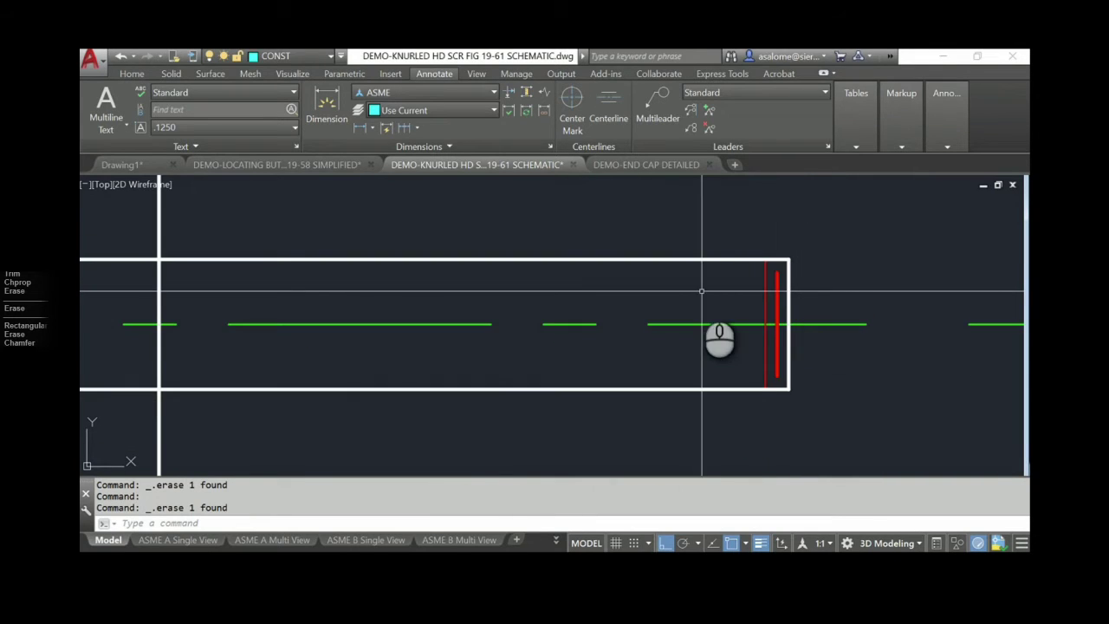
middle_click_drag(693, 285, 777, 286)
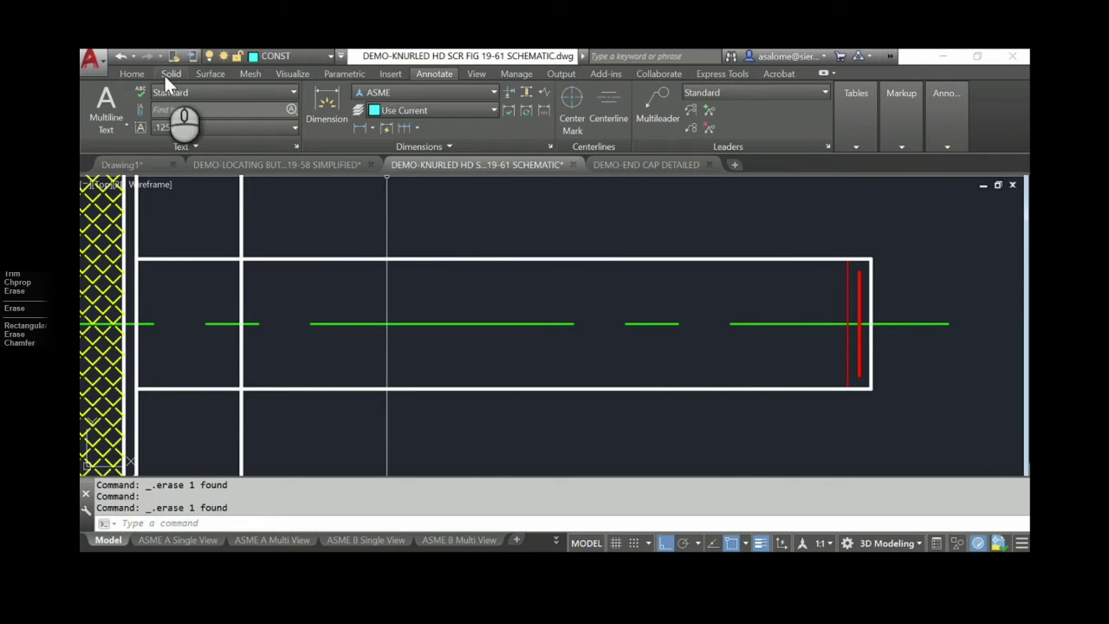
left_click(135, 73)
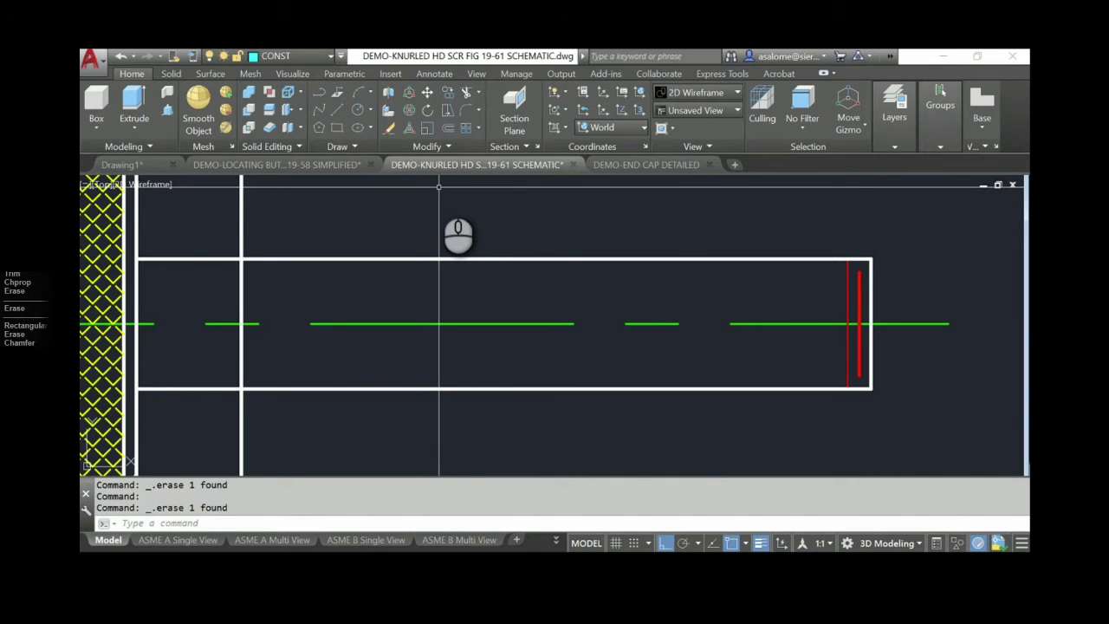
scroll(469, 252, "down", 1)
middle_click_drag(557, 254, 510, 324)
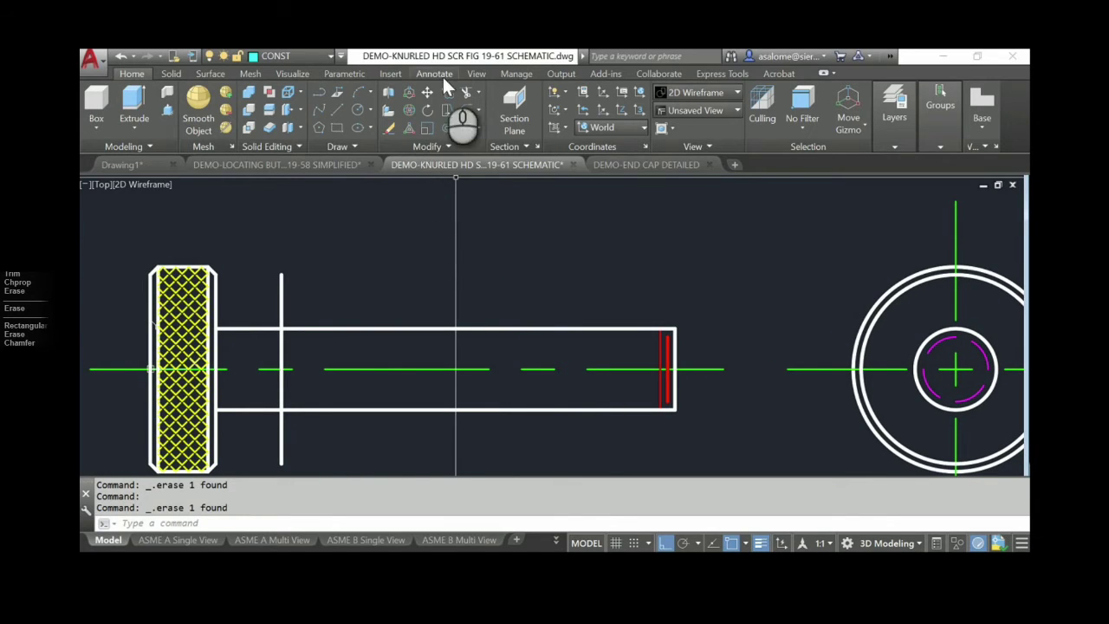
left_click(477, 128)
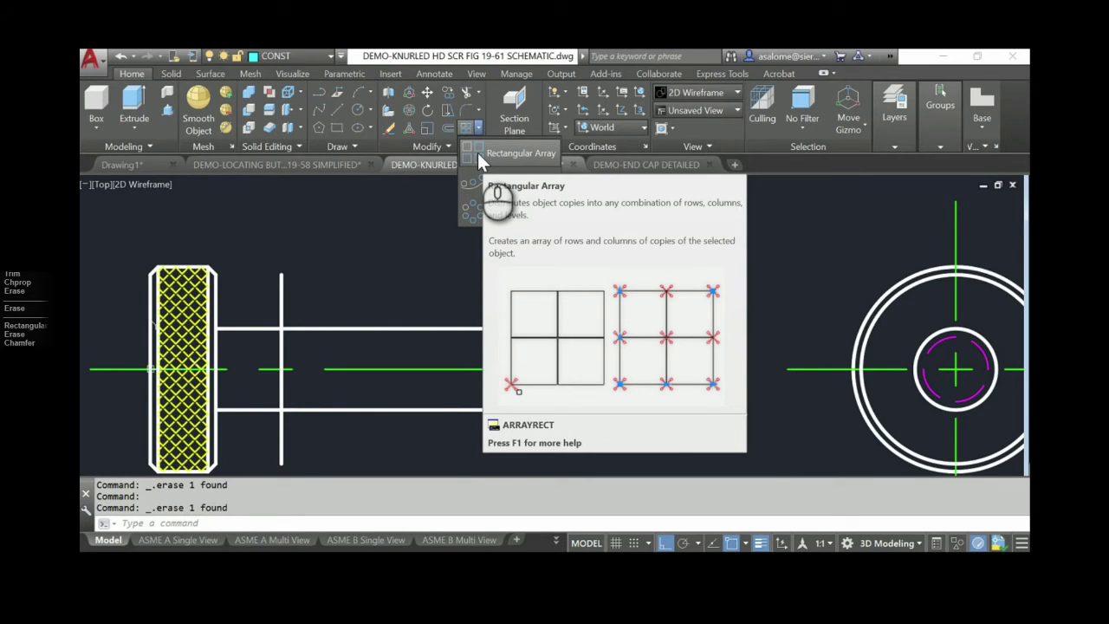
left_click(478, 153)
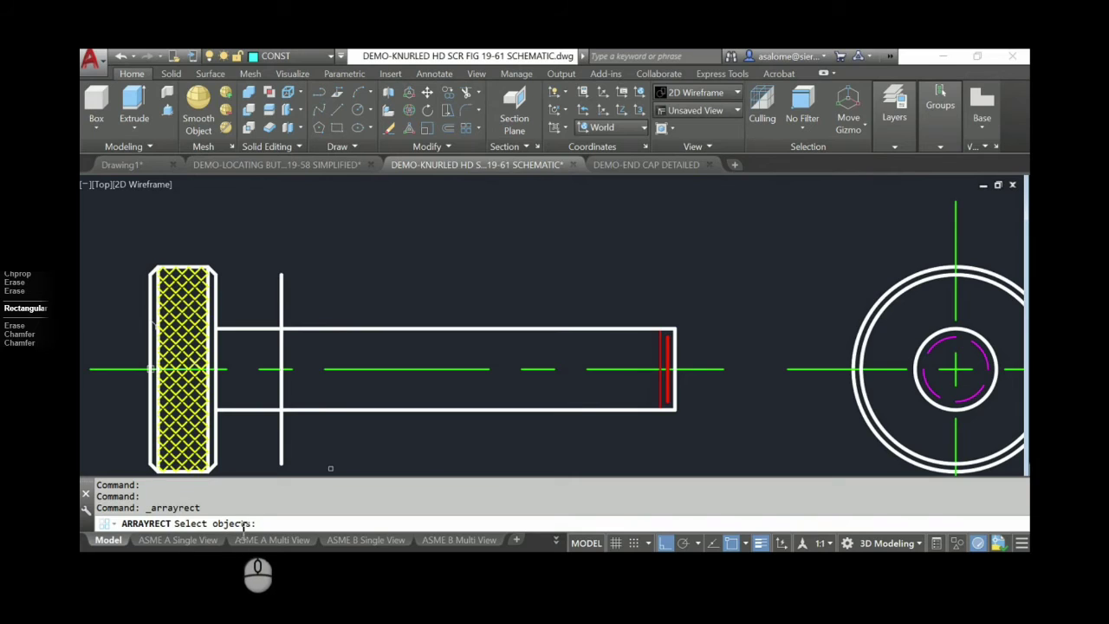
left_click(668, 376)
left_click(662, 379)
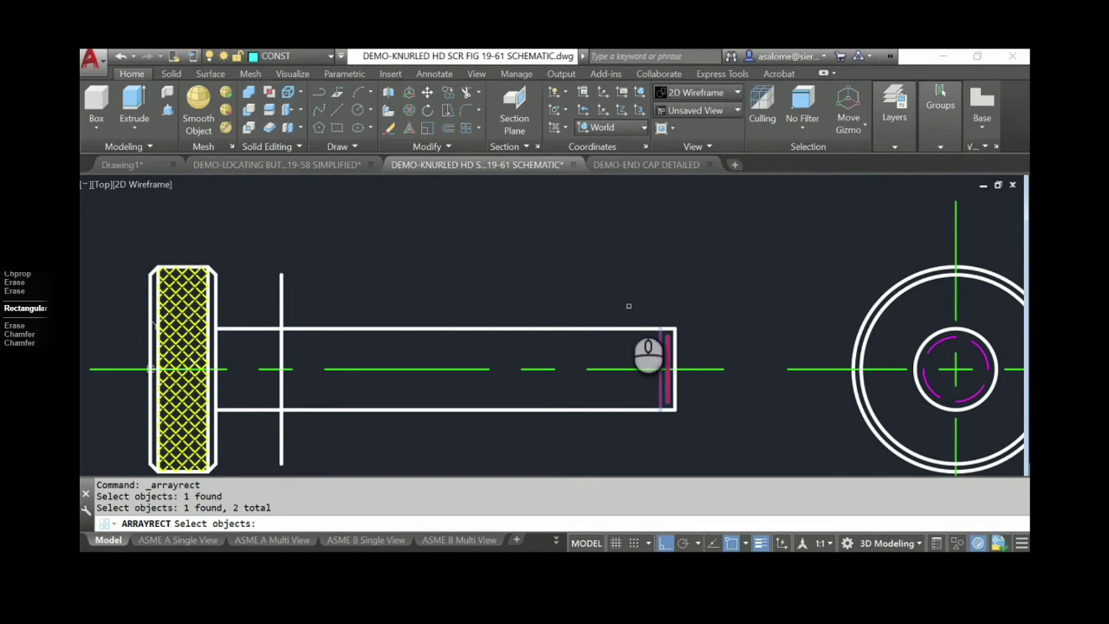
key("Return")
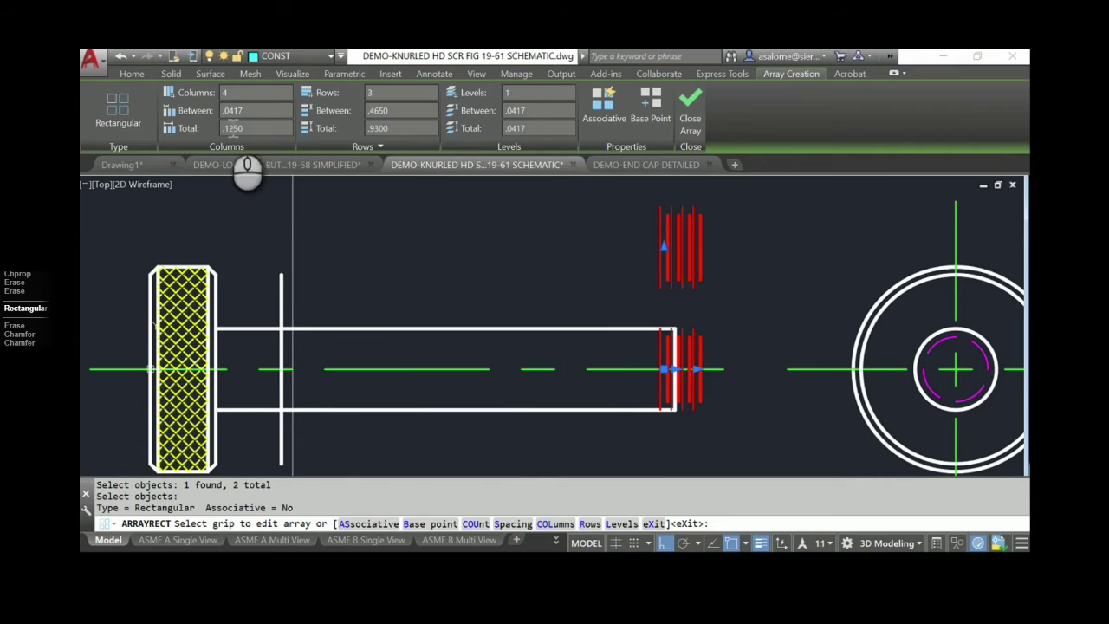
Set the thread-line array to 1 row
left_click(234, 130)
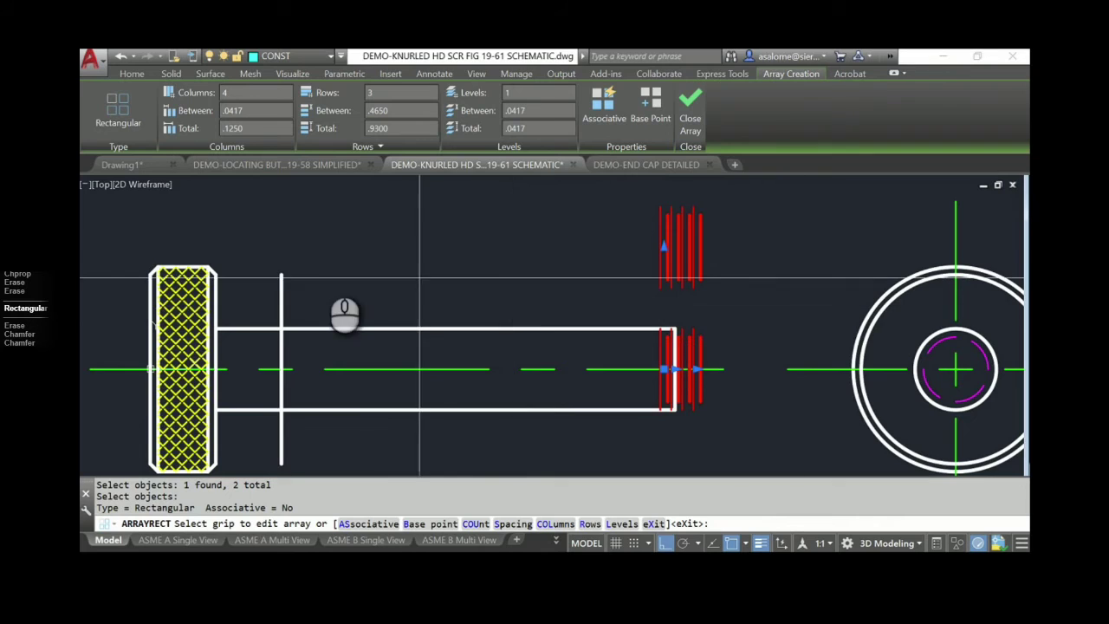
left_click(390, 92)
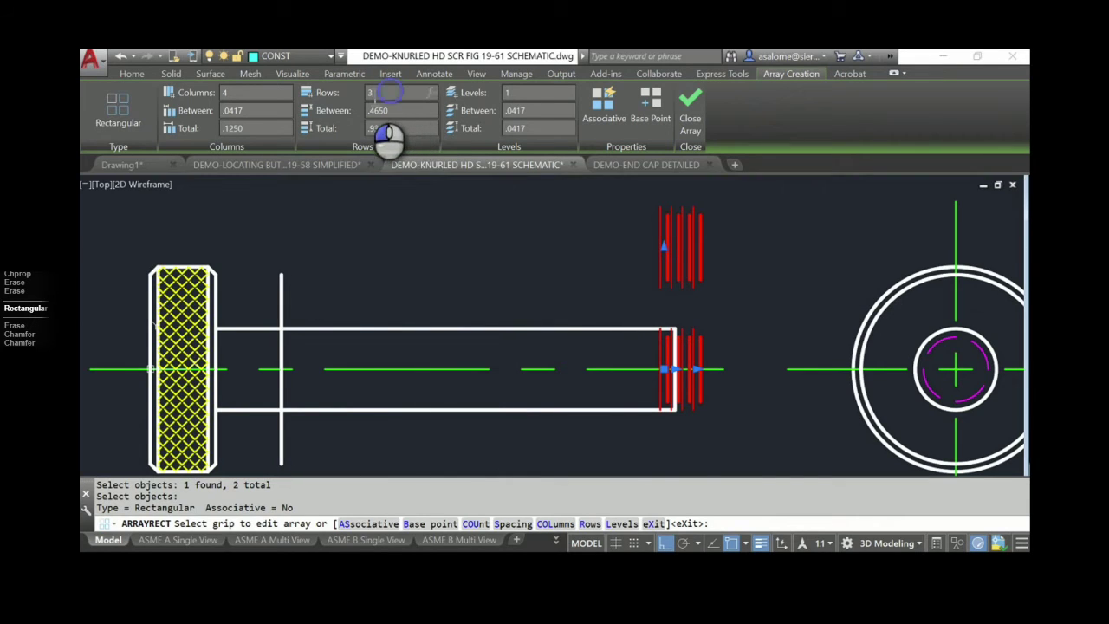
double_click(365, 90)
type("1")
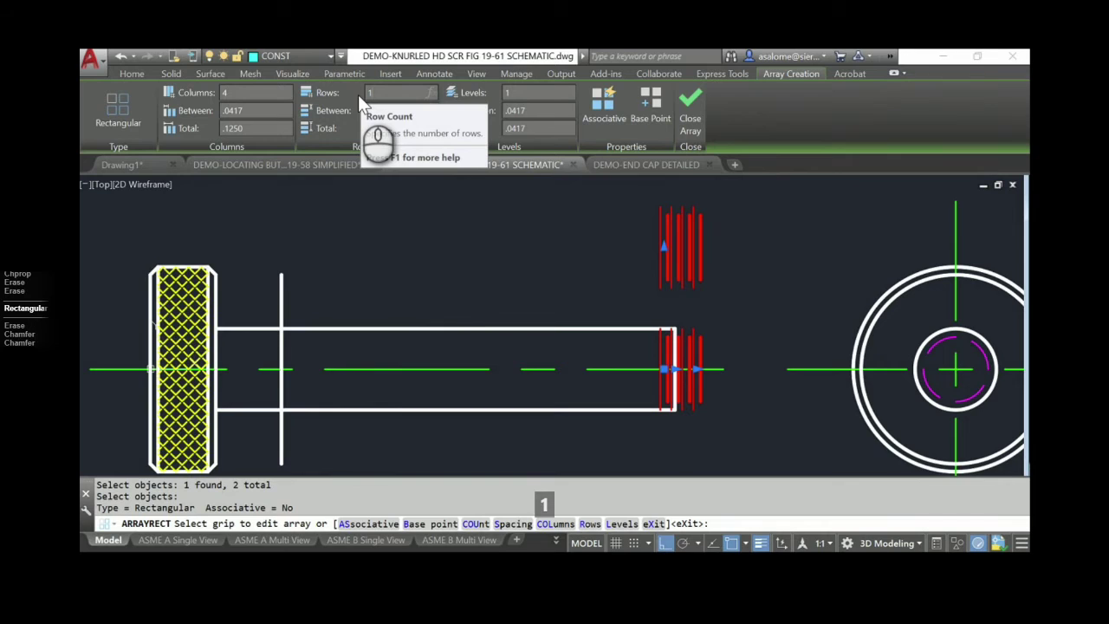
left_click(394, 110)
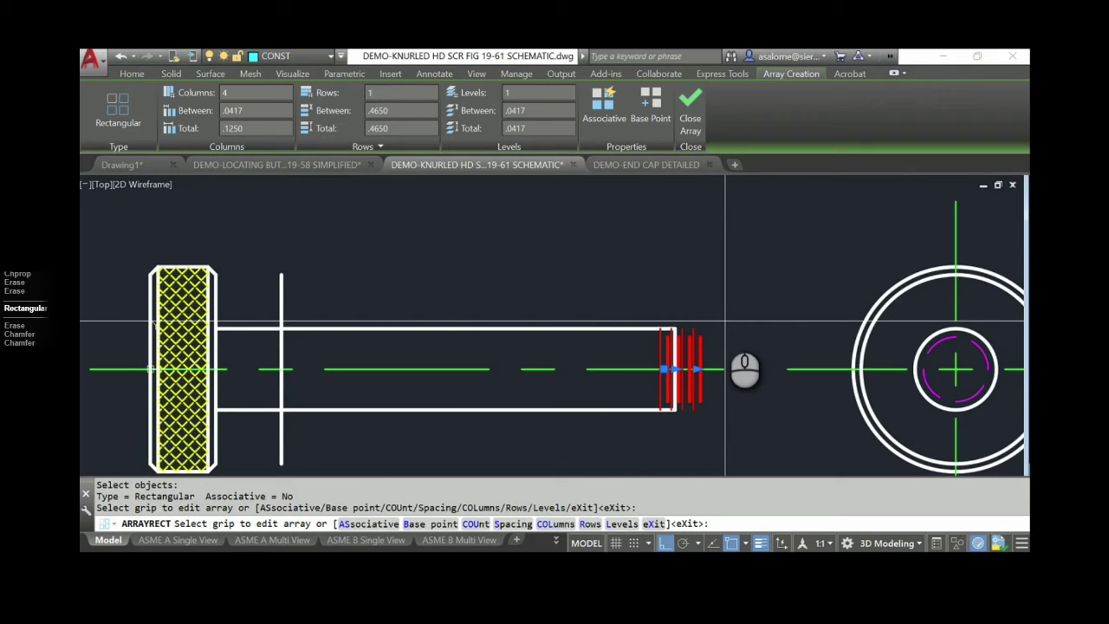
Set the array's column spacing to -1/18 so the thread lines repeat toward the knurled head
left_click(257, 110)
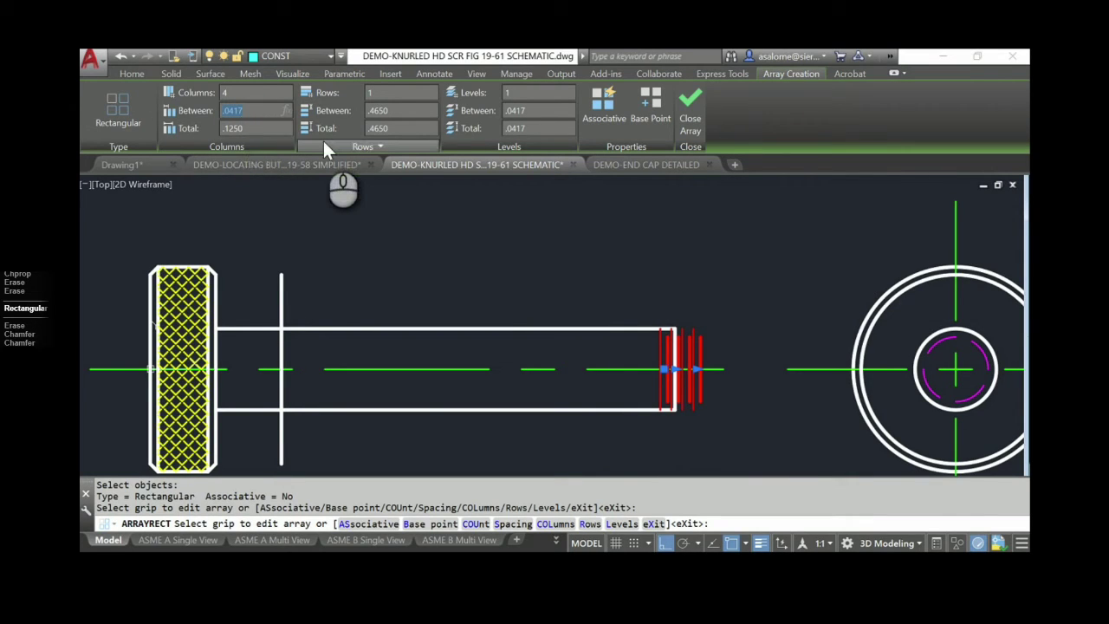
type("1")
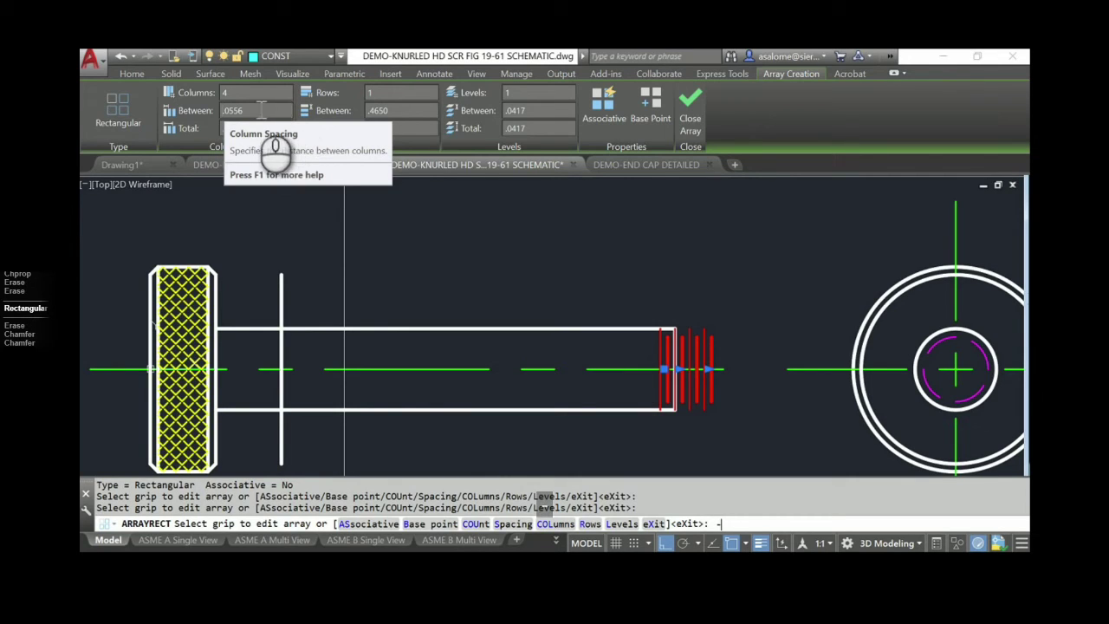
left_click(199, 111)
type("-")
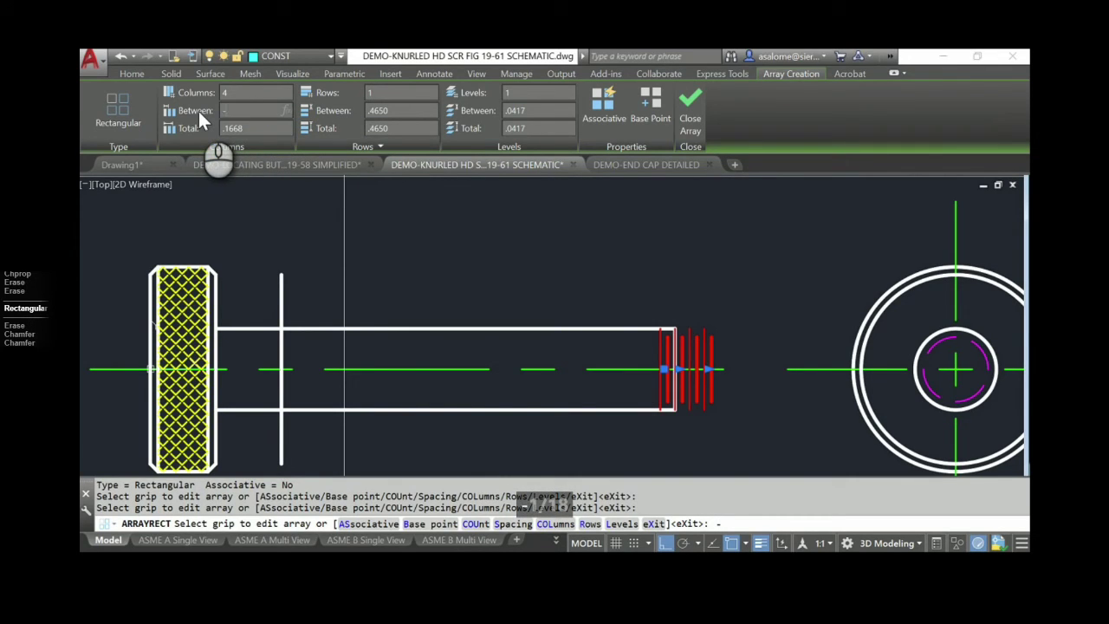
type("1/18")
key("Return")
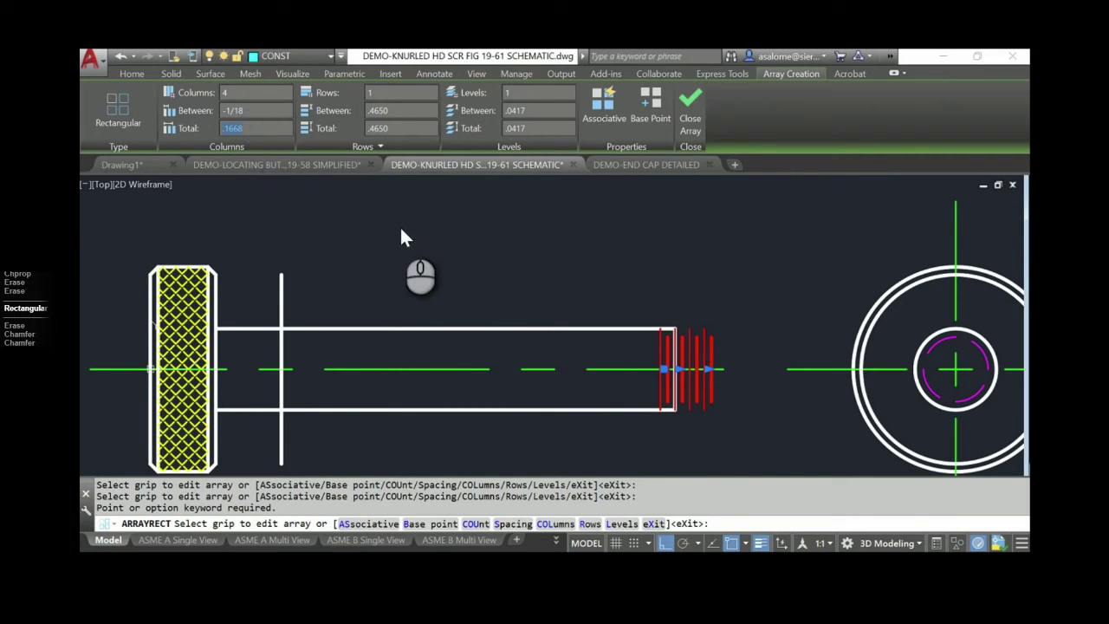
left_click(471, 256)
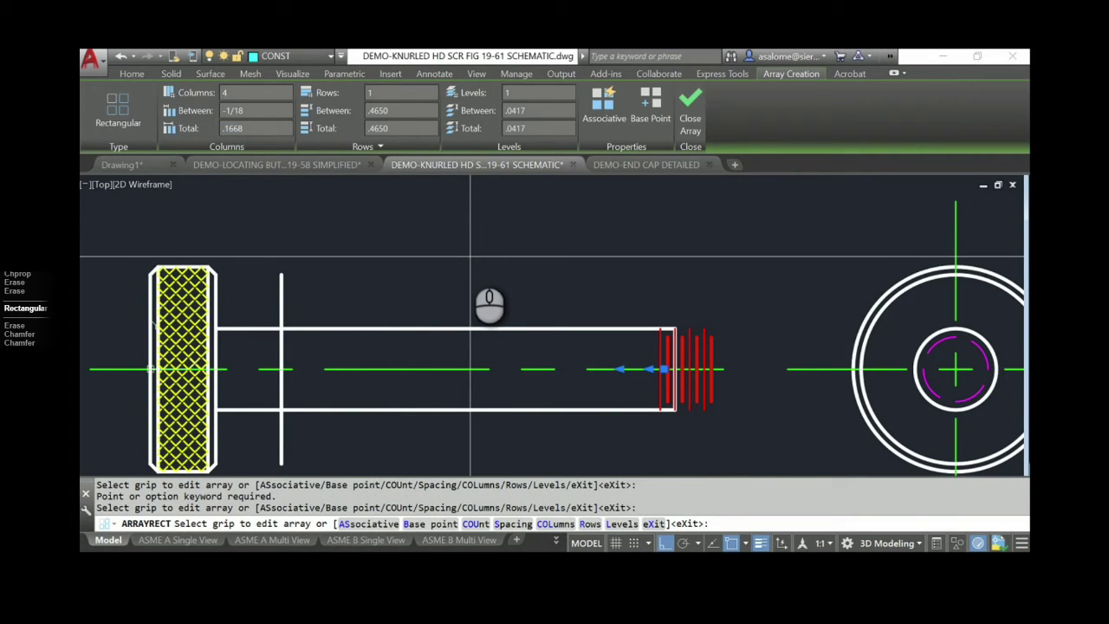
Set the array to 27 columns and finish the thread-line array along the shaft
scroll(672, 343, "down", 3)
scroll(673, 342, "up", 5)
mouse_move(676, 333)
middle_mouse_down()
mouse_move(671, 252)
mouse_move(736, 234)
middle_mouse_up()
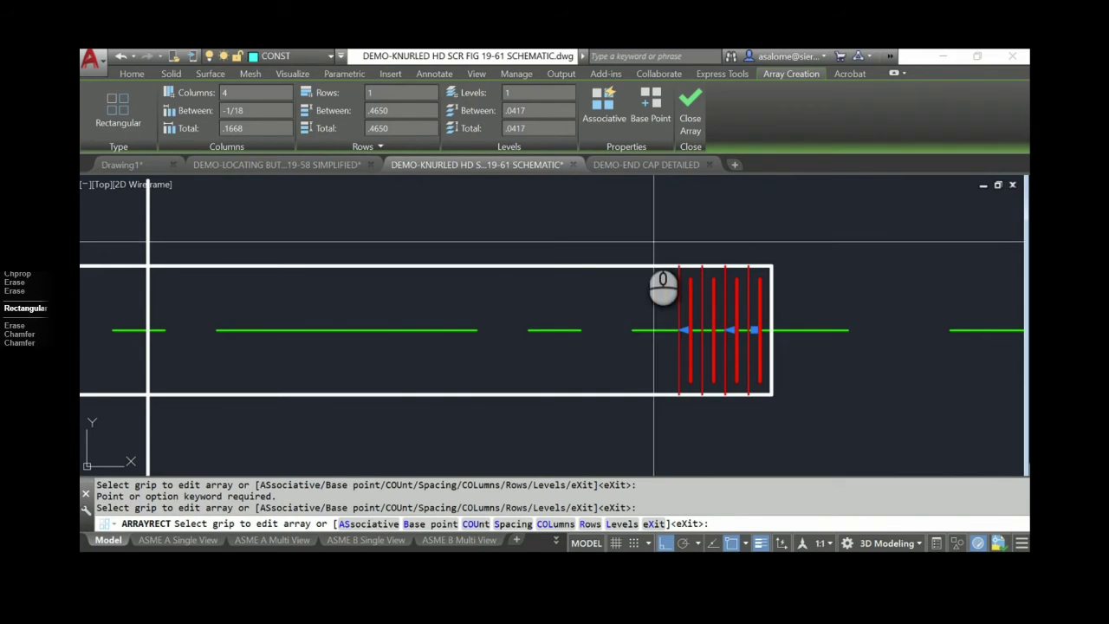
left_click(247, 92)
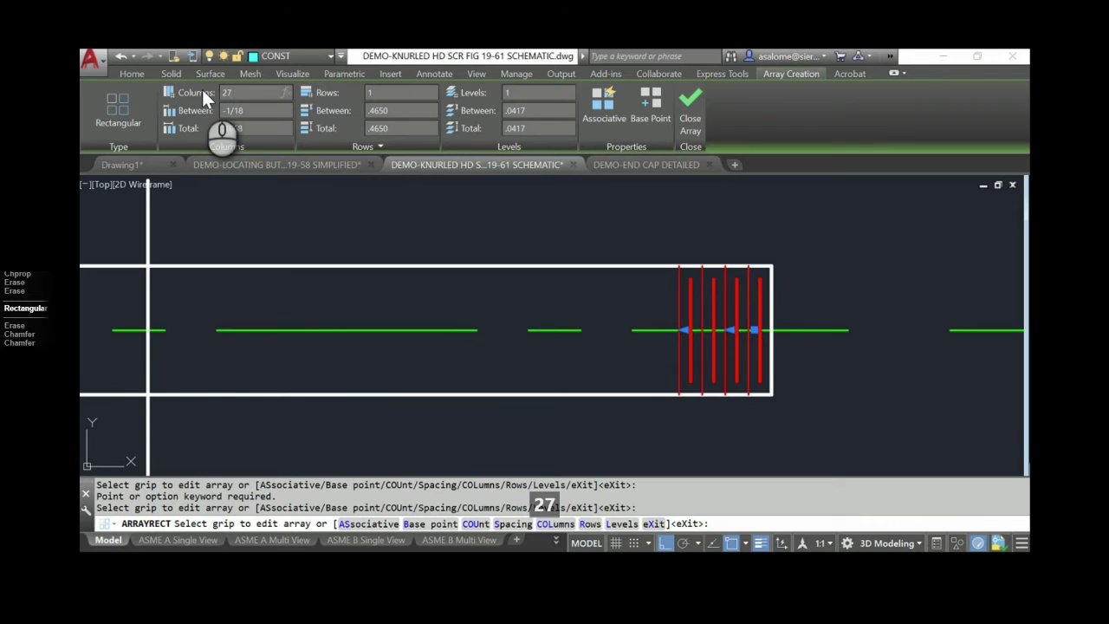
type("27")
left_click(257, 110)
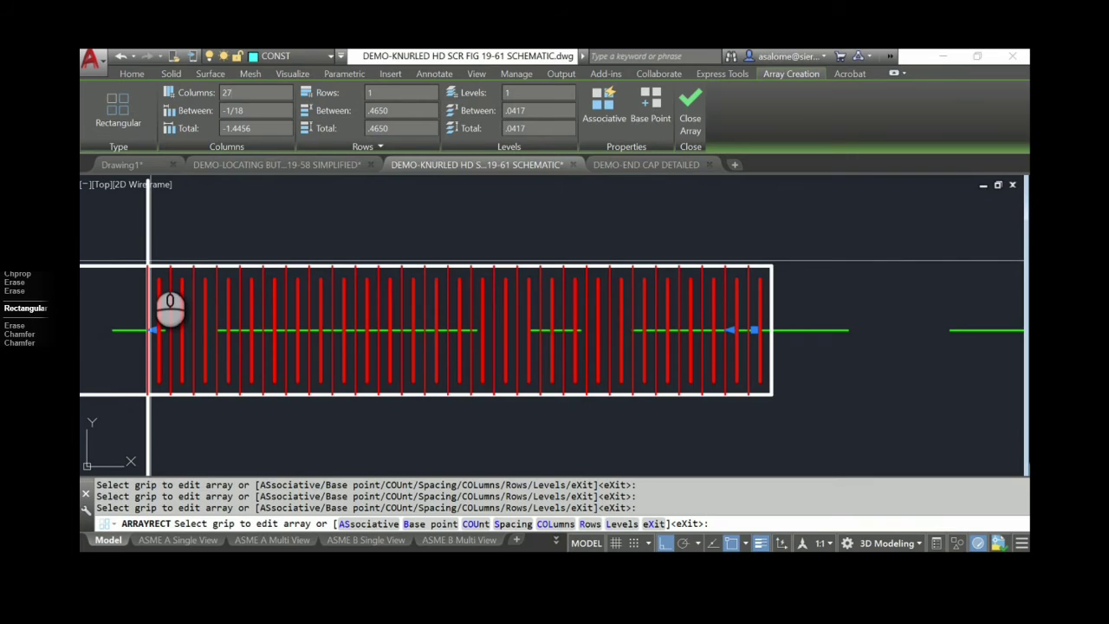
scroll(151, 247, "down", 2)
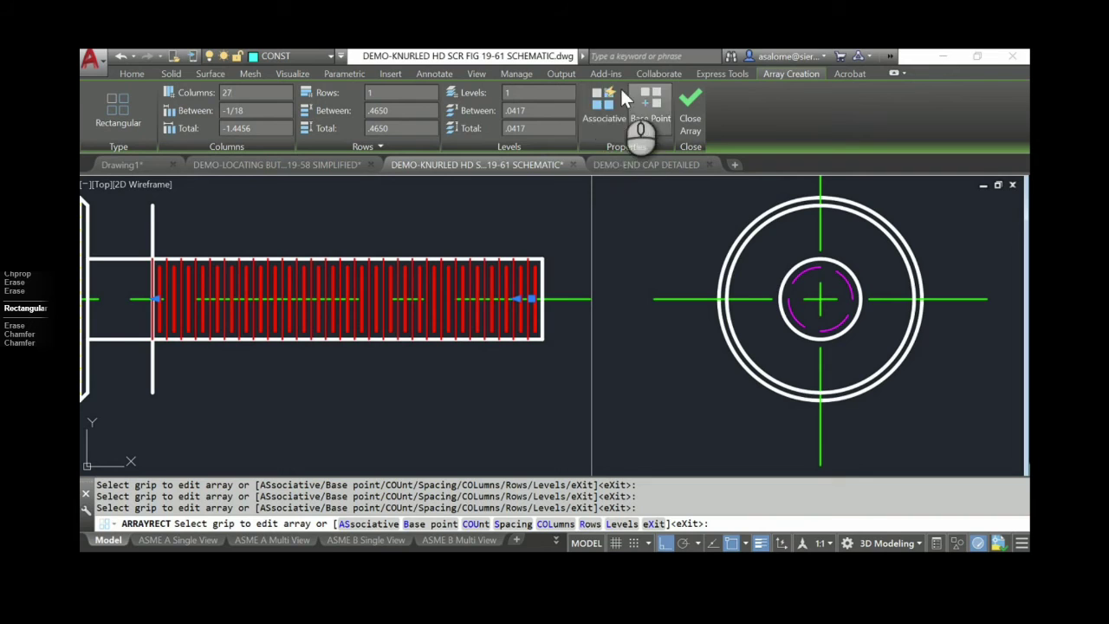
left_click(697, 107)
Erase the long vertical line crossing the shaft at the head-side end of the thread
left_click(173, 372)
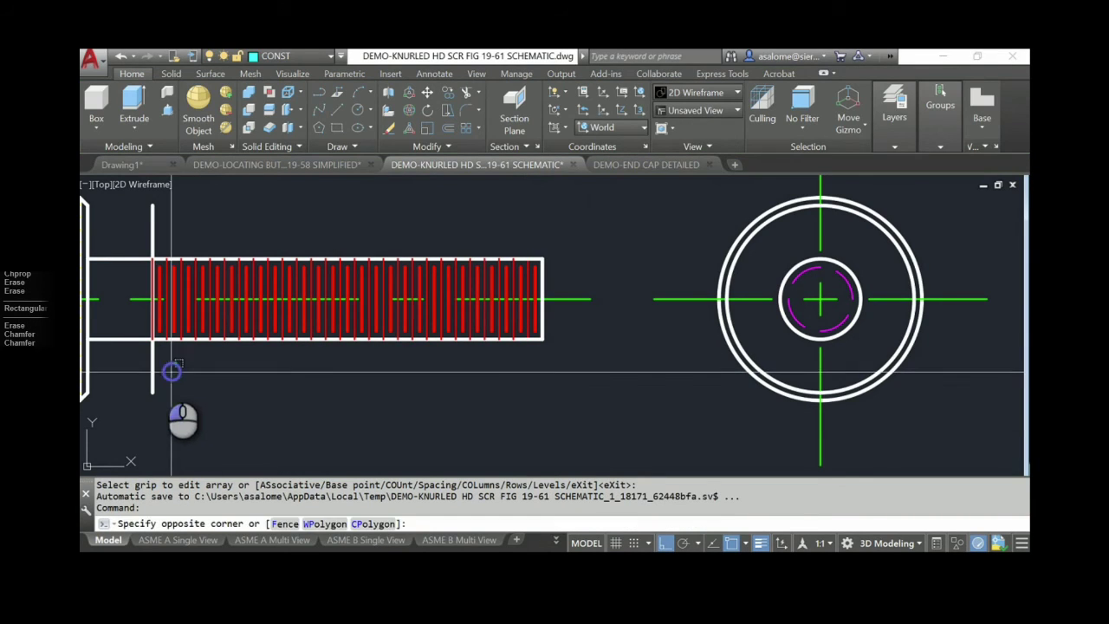
left_click(139, 376)
key("Delete")
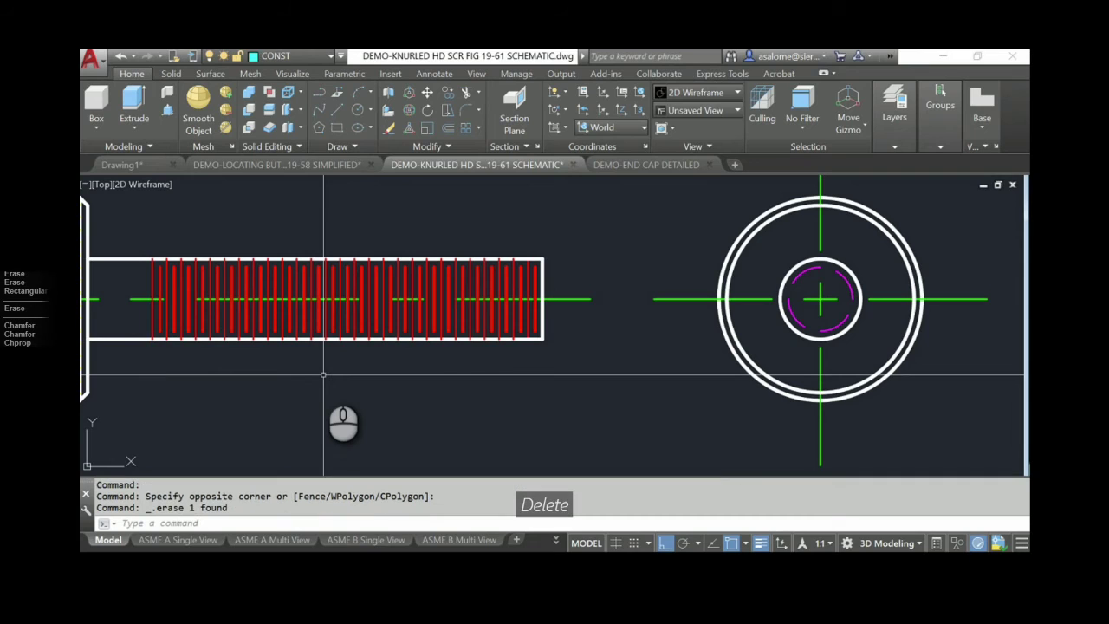
Chamfer the upper corner of the shaft's free end with both chamfer distances at .02
scroll(323, 275, "up", 4)
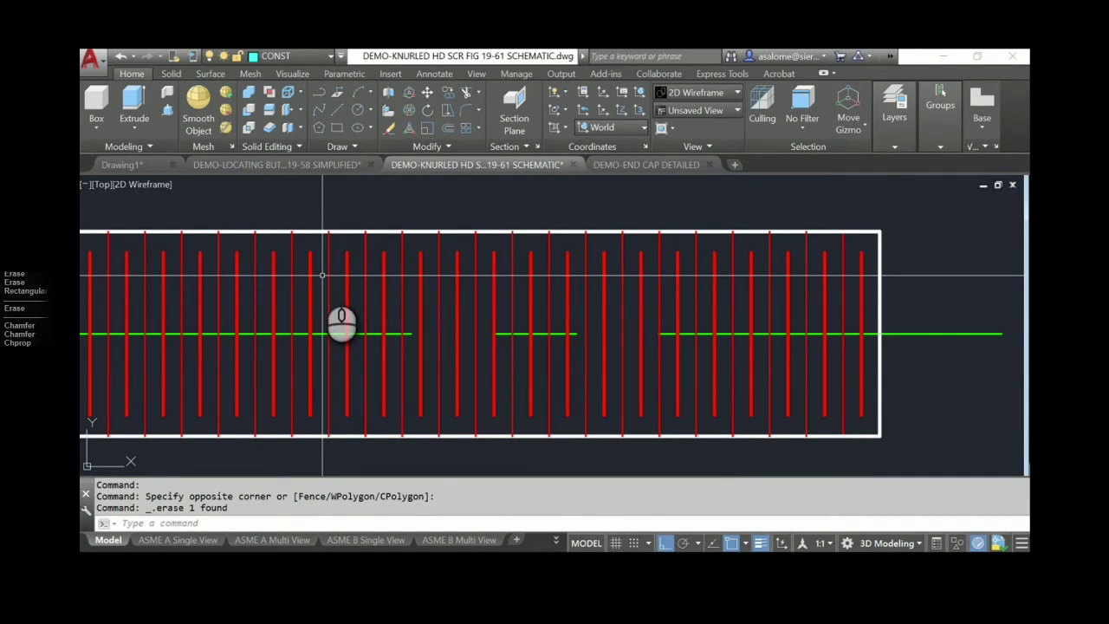
scroll(347, 285, "down", 2)
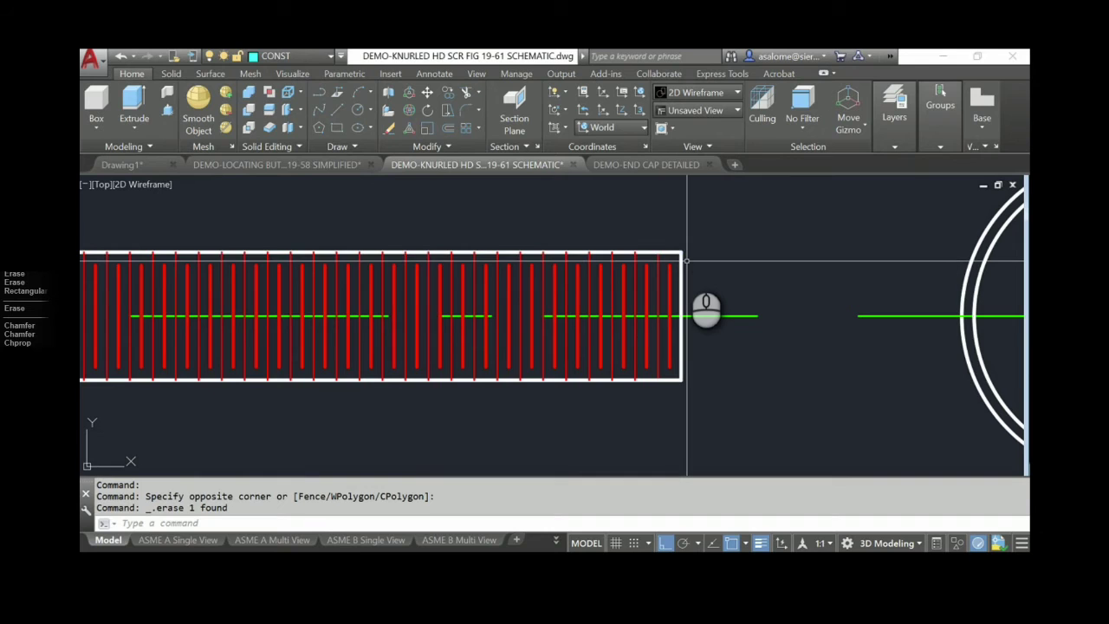
scroll(686, 260, "up", 2)
middle_click_drag(686, 260, 568, 237)
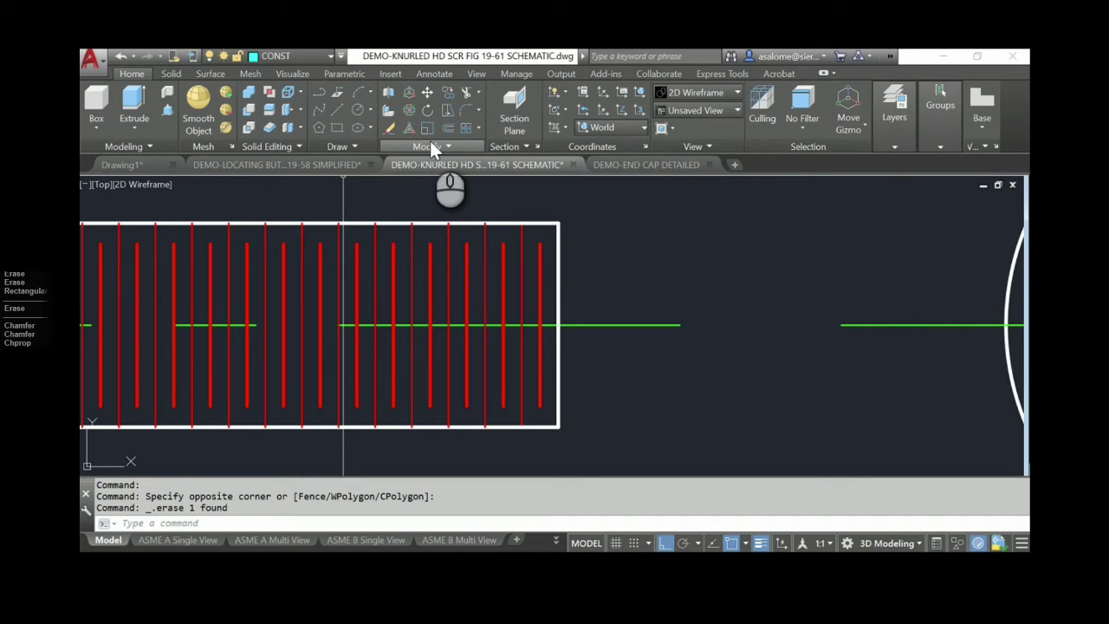
left_click(478, 111)
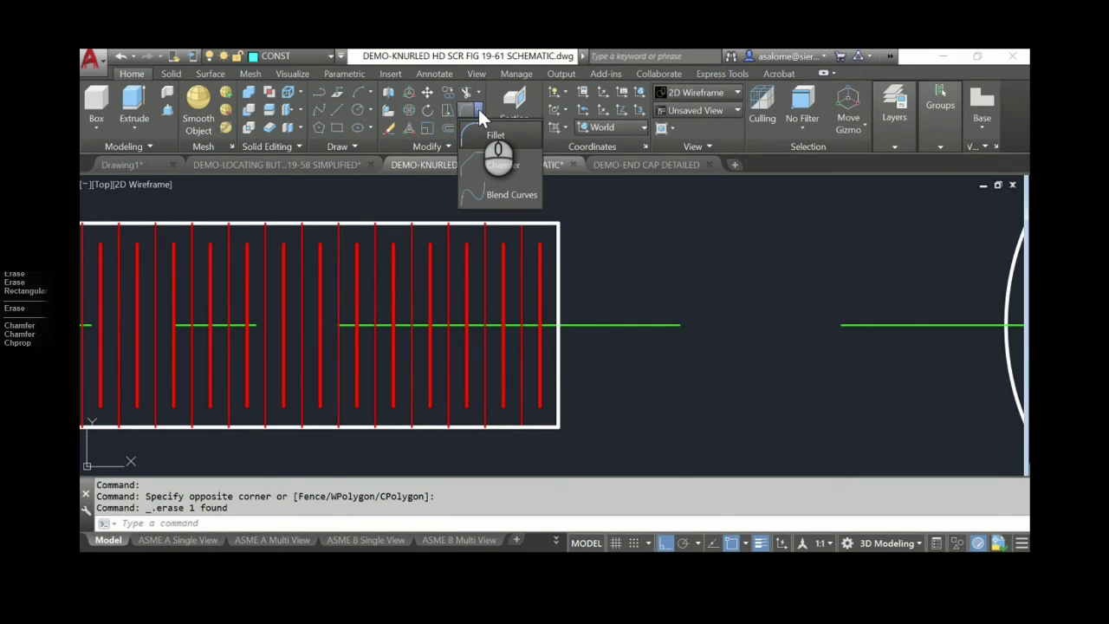
left_click(501, 165)
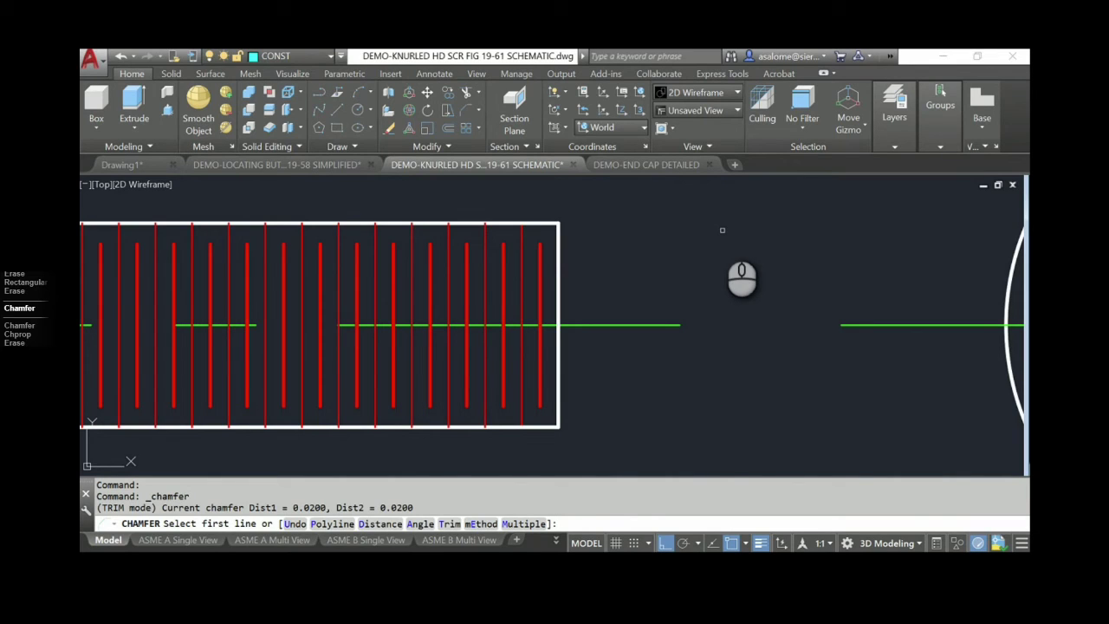
type("d")
key("Return")
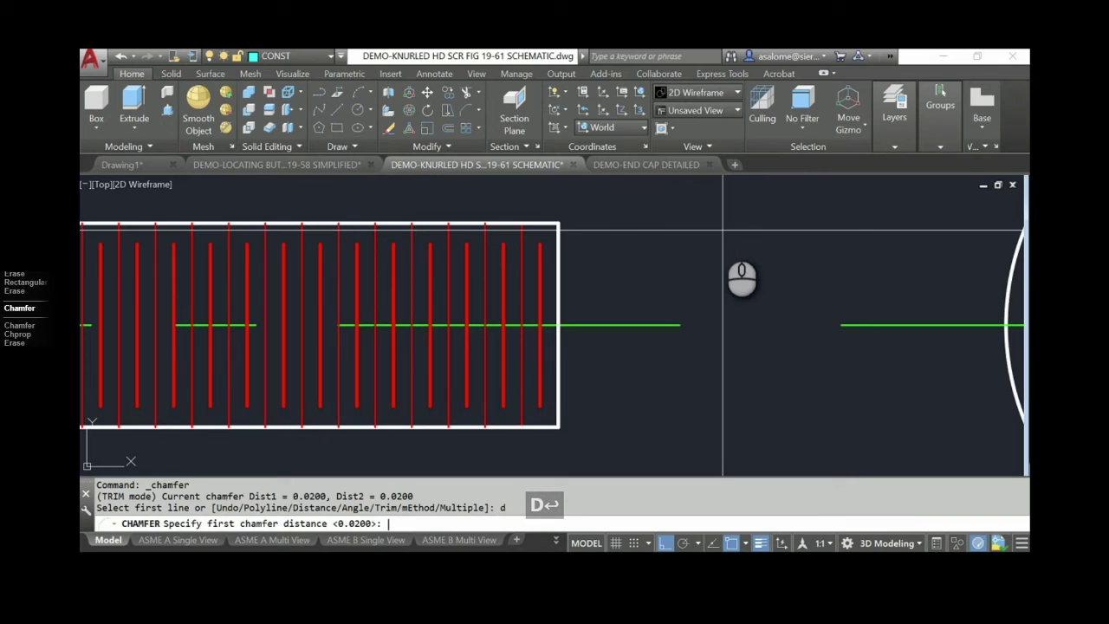
type(".02")
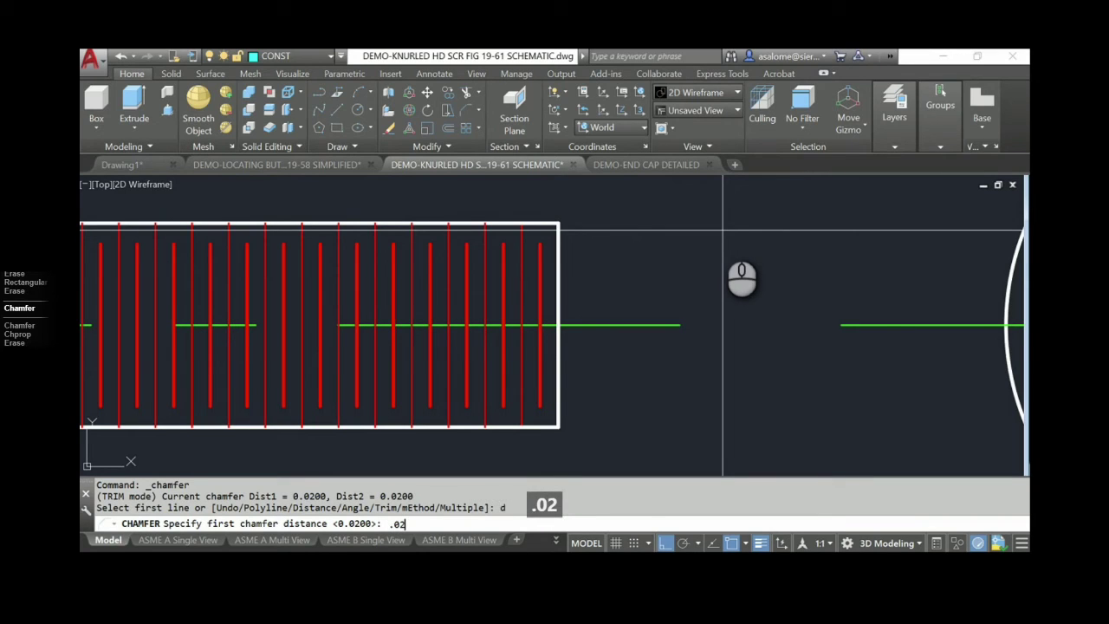
key("Return")
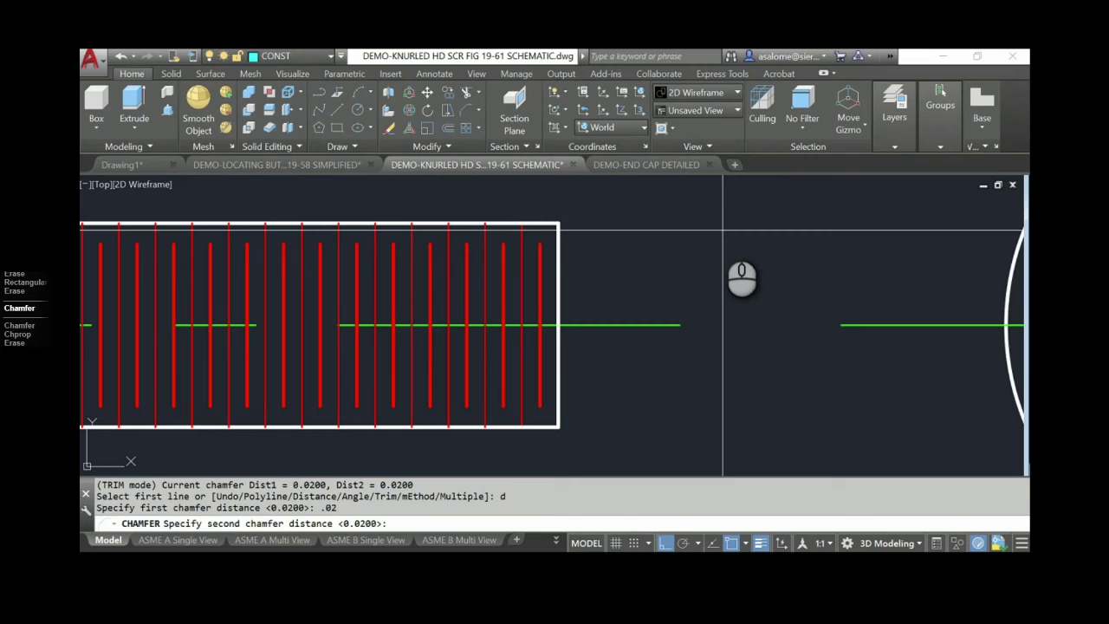
key("Return")
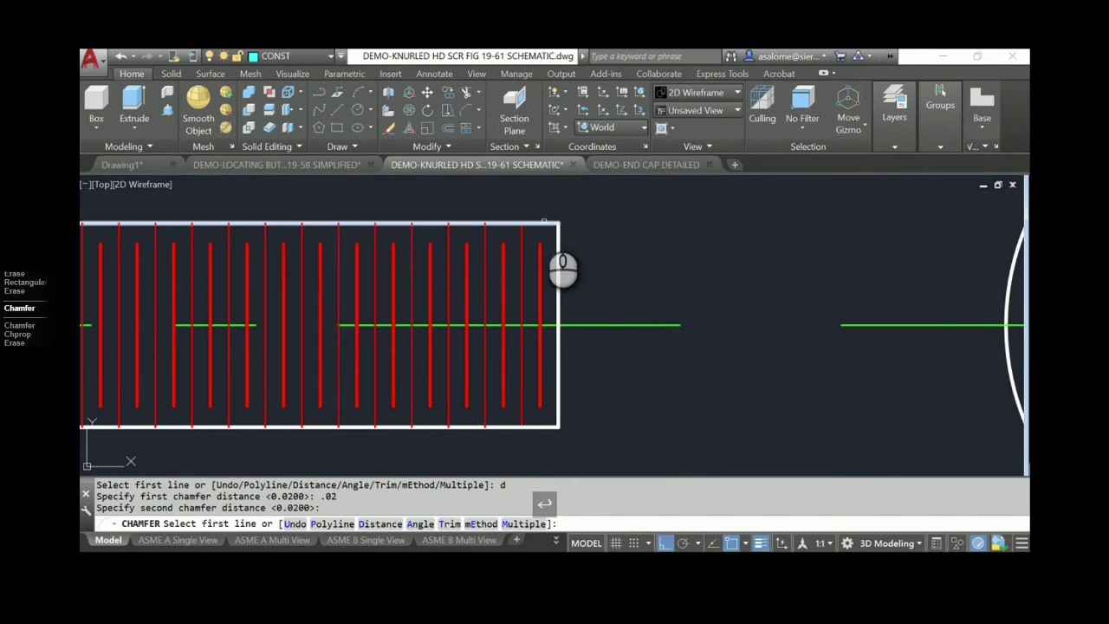
left_click(544, 223)
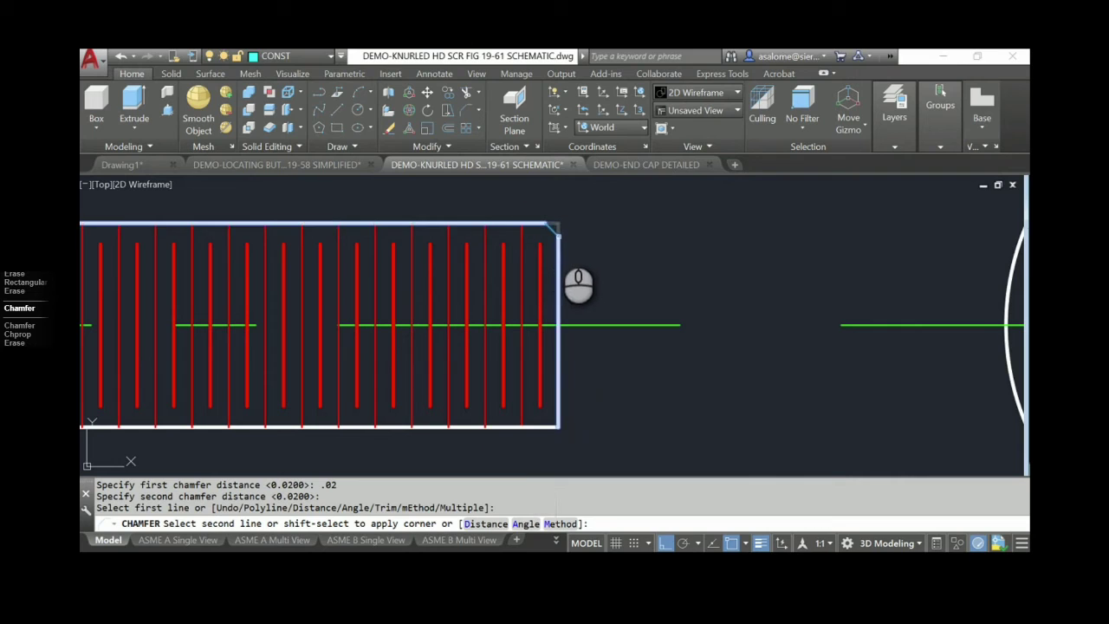
left_click(558, 239)
key("Return")
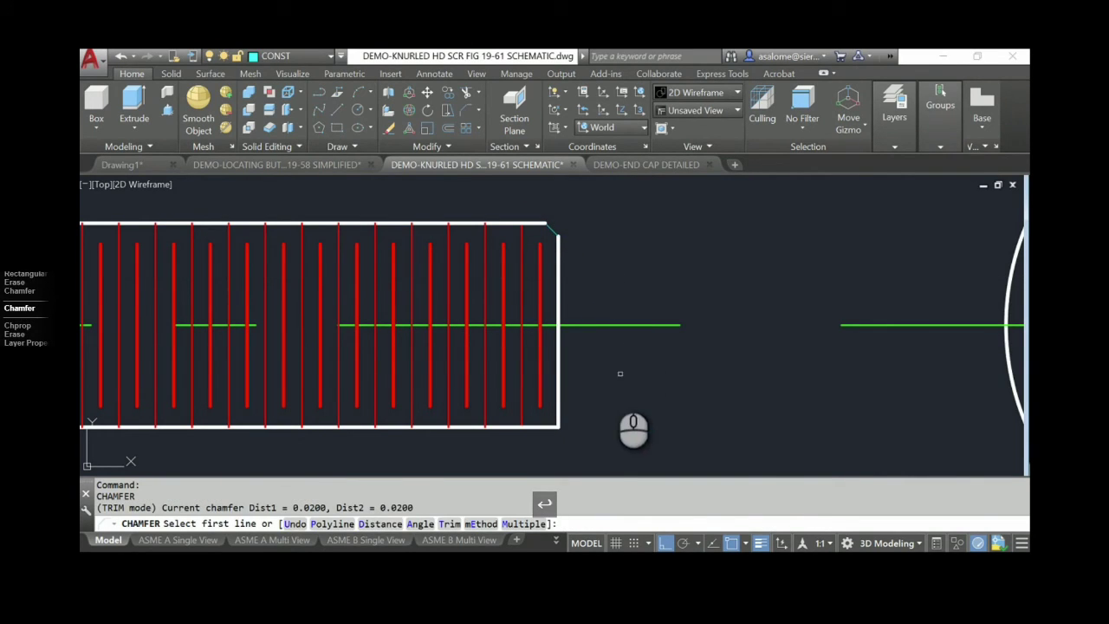
Chamfer the lower corner of the shaft's free end and move both chamfer lines to the PROFILE VISIBLE LINES layer
left_click(558, 403)
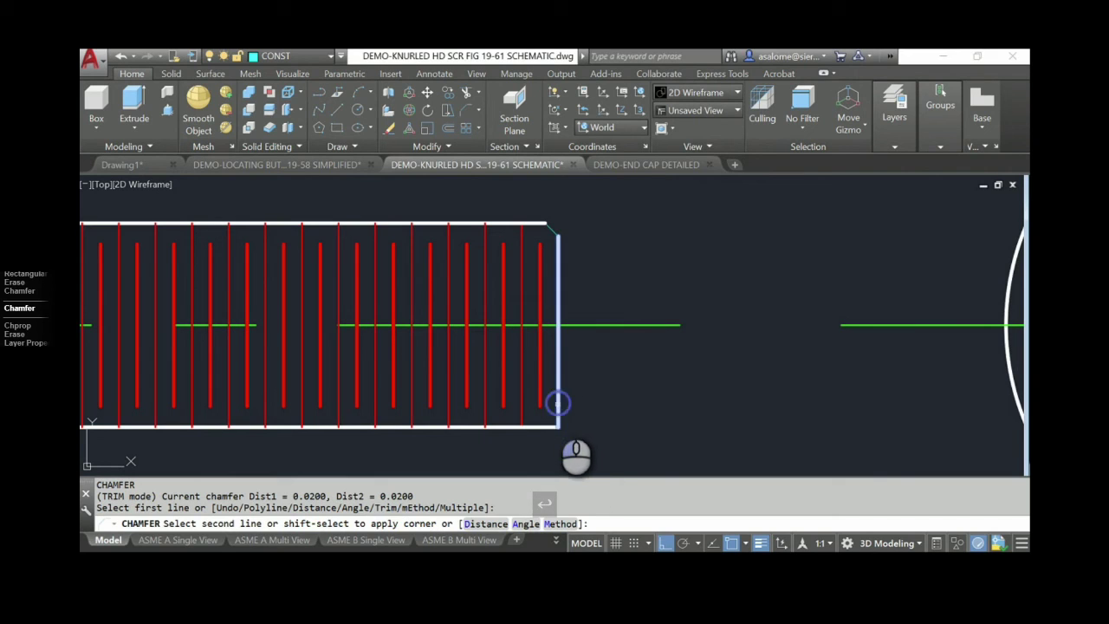
left_click(539, 425)
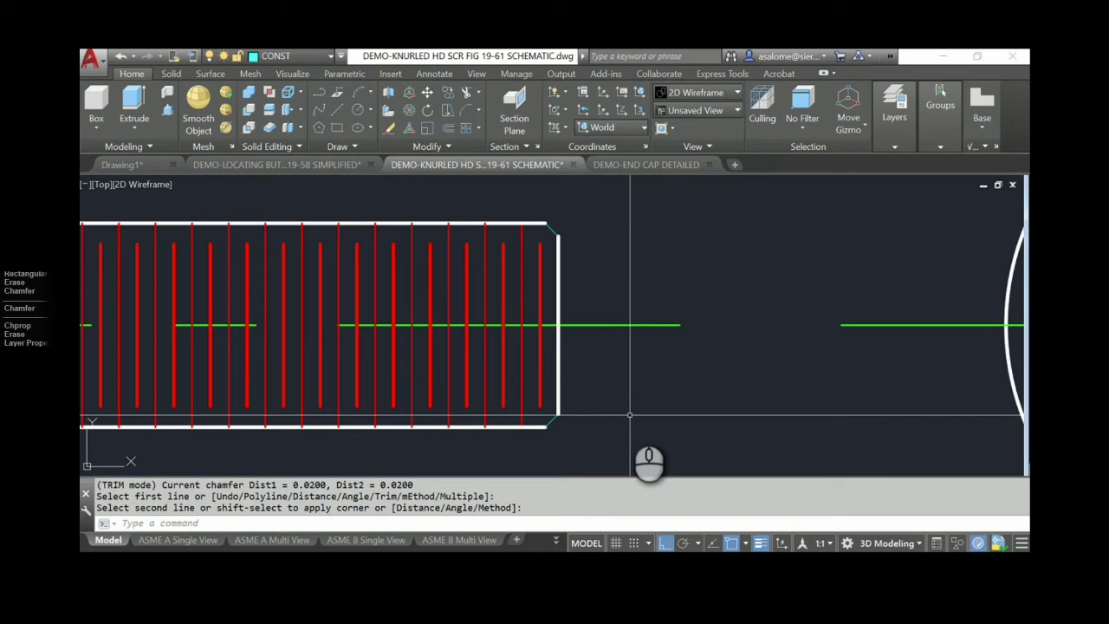
left_click(549, 424)
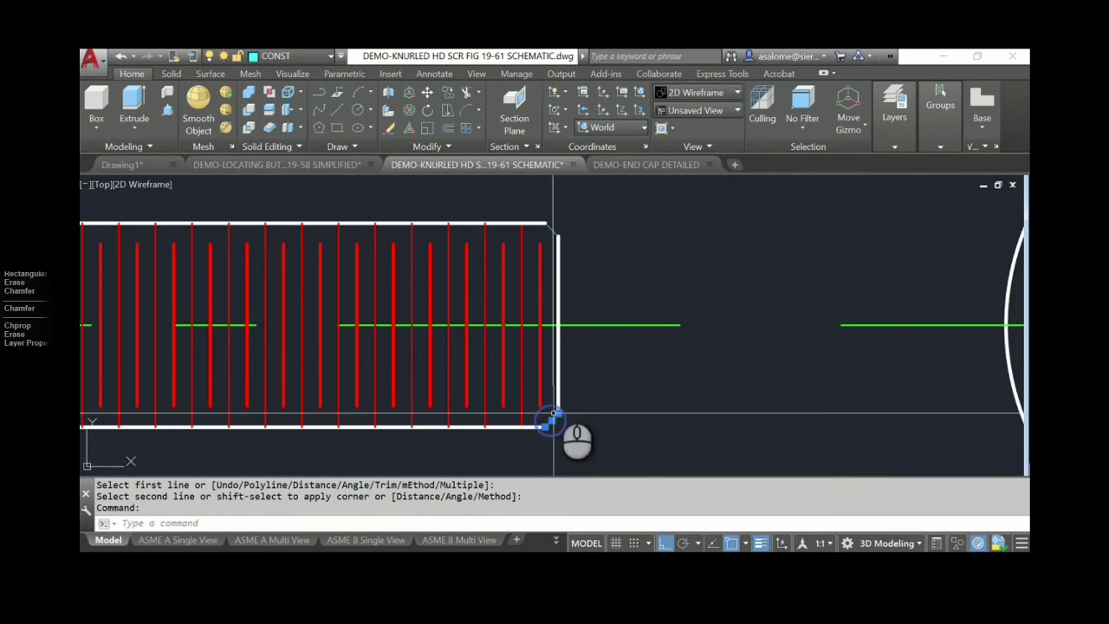
left_click(552, 228)
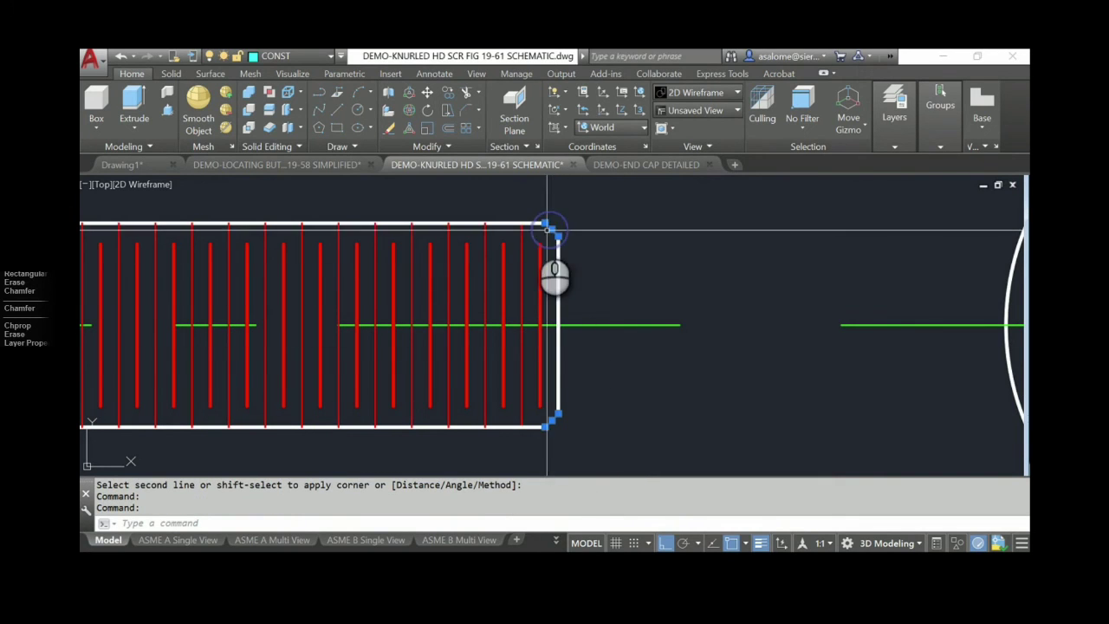
left_click(293, 56)
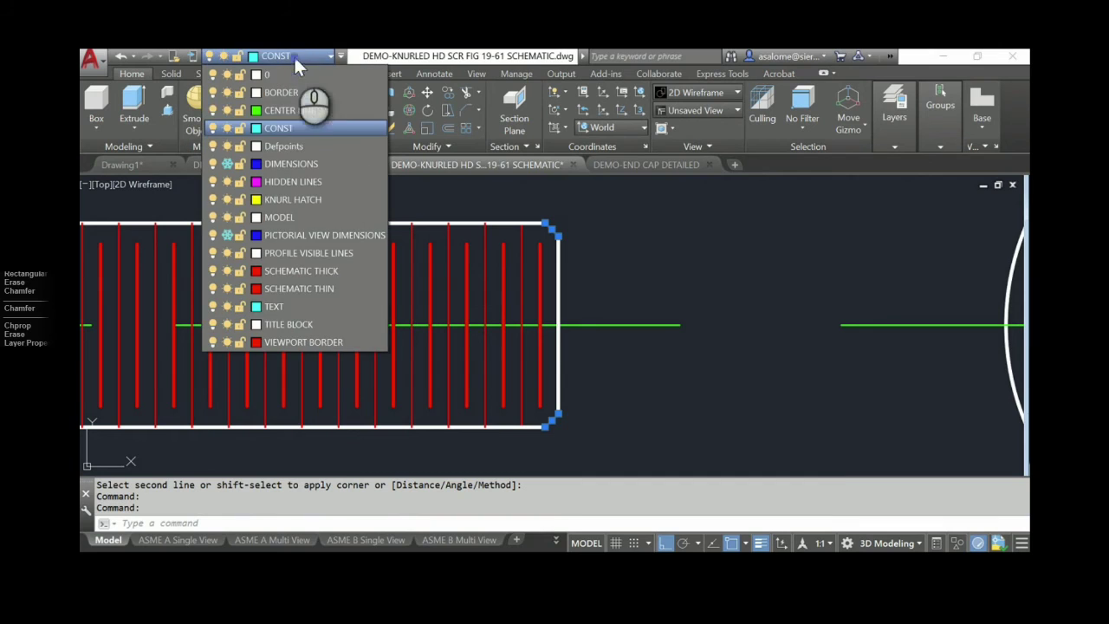
left_click(330, 250)
key("Escape")
key("Escape")
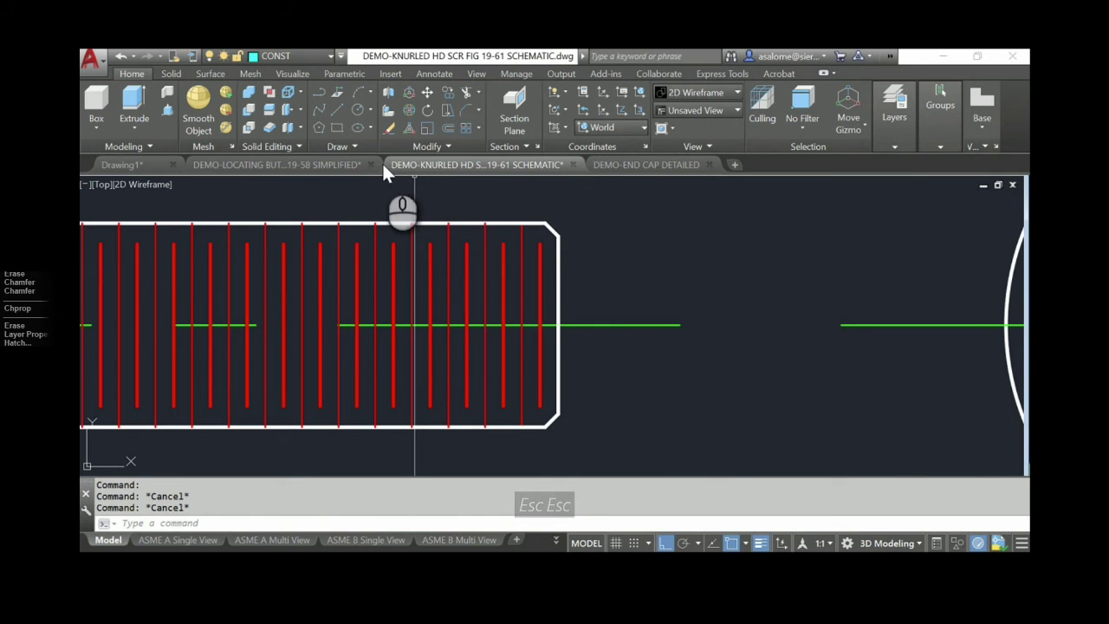
Make PROFILE VISIBLE LINES the current layer and draw a vertical line joining the inner endpoints of the two chamfers
left_click(315, 56)
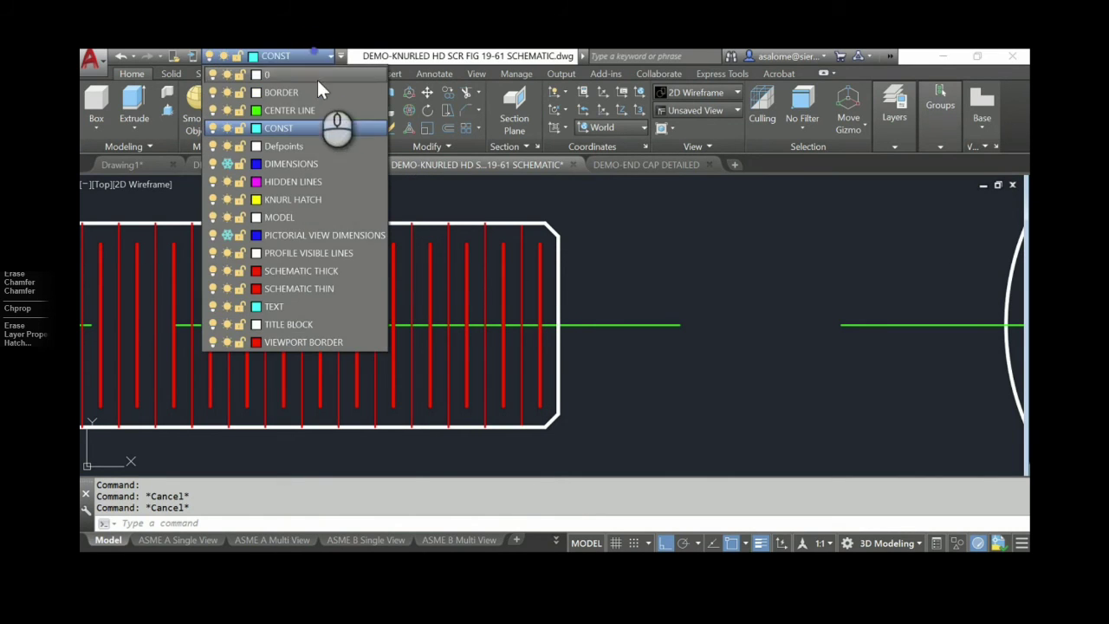
left_click(323, 254)
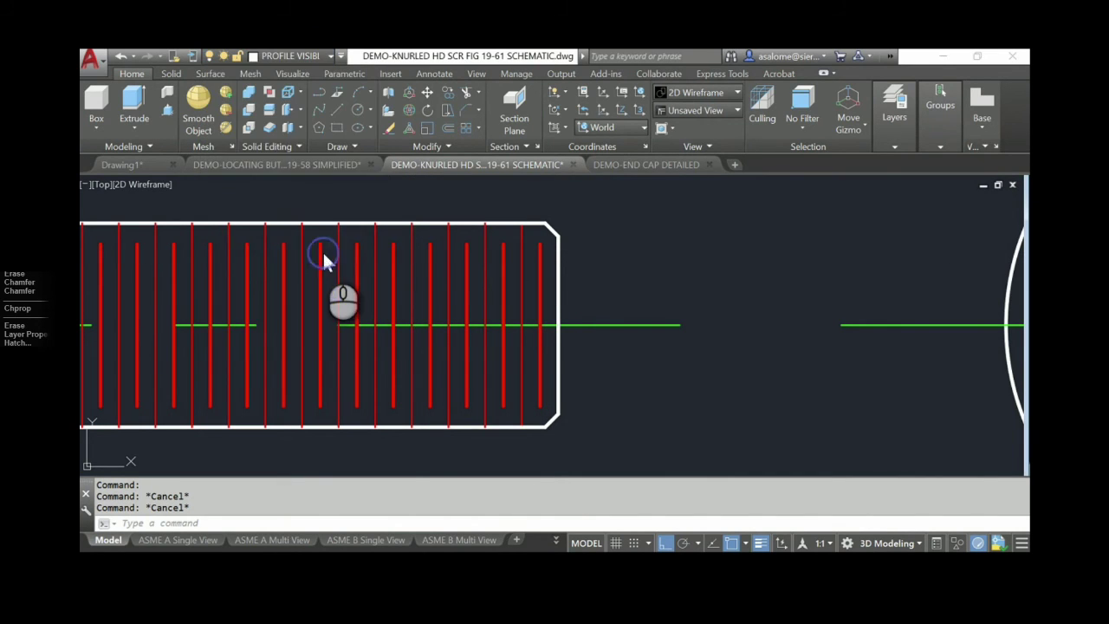
left_click(337, 110)
left_click(542, 224)
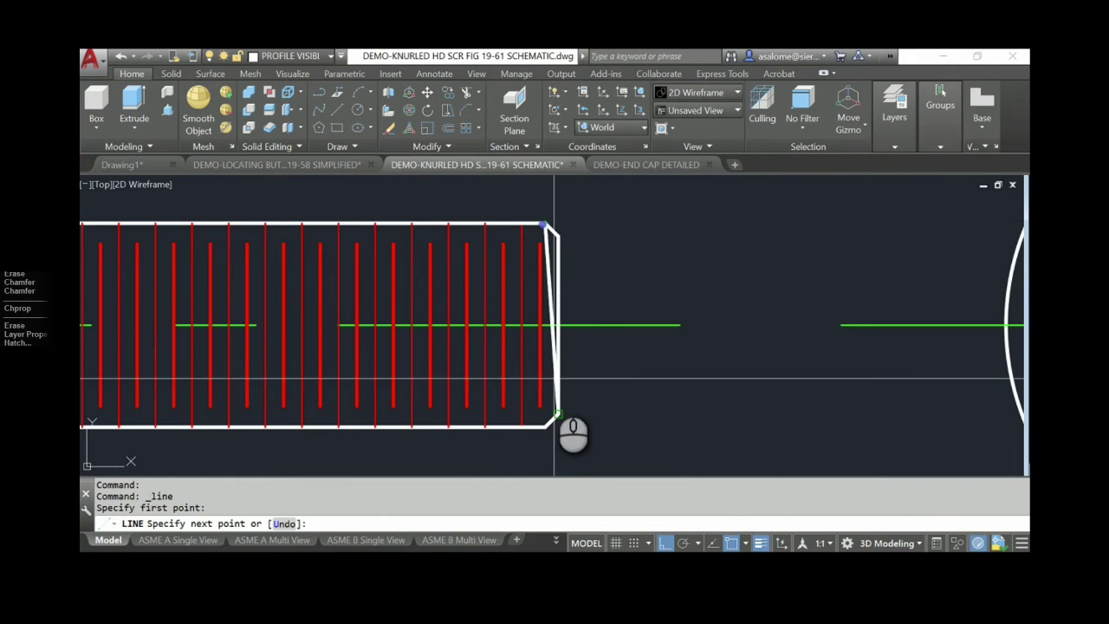
left_click(544, 426)
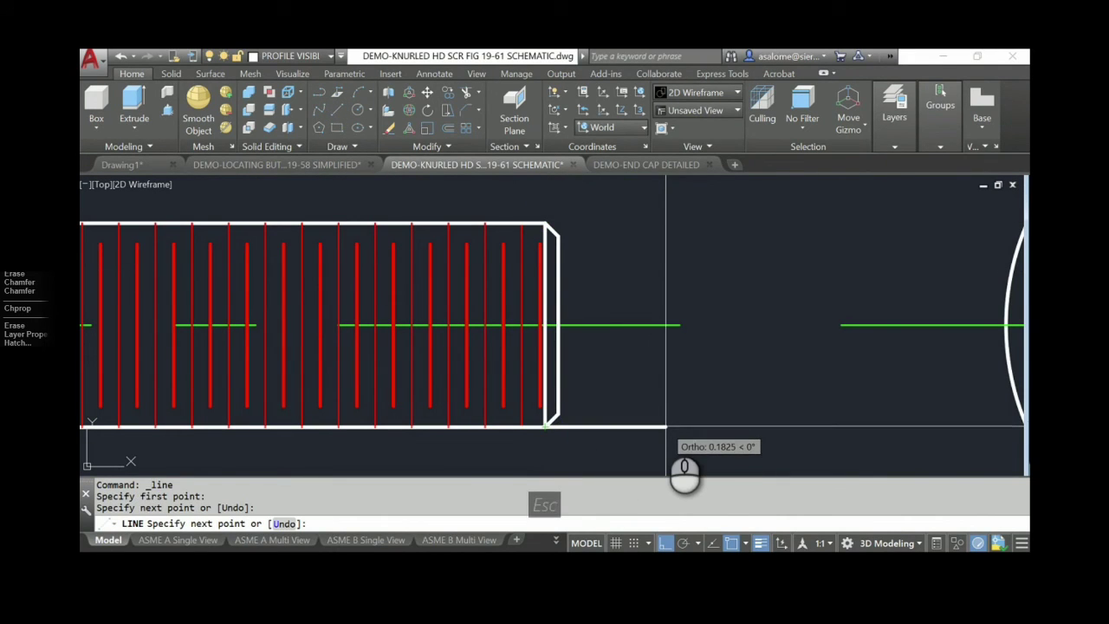
key("Escape")
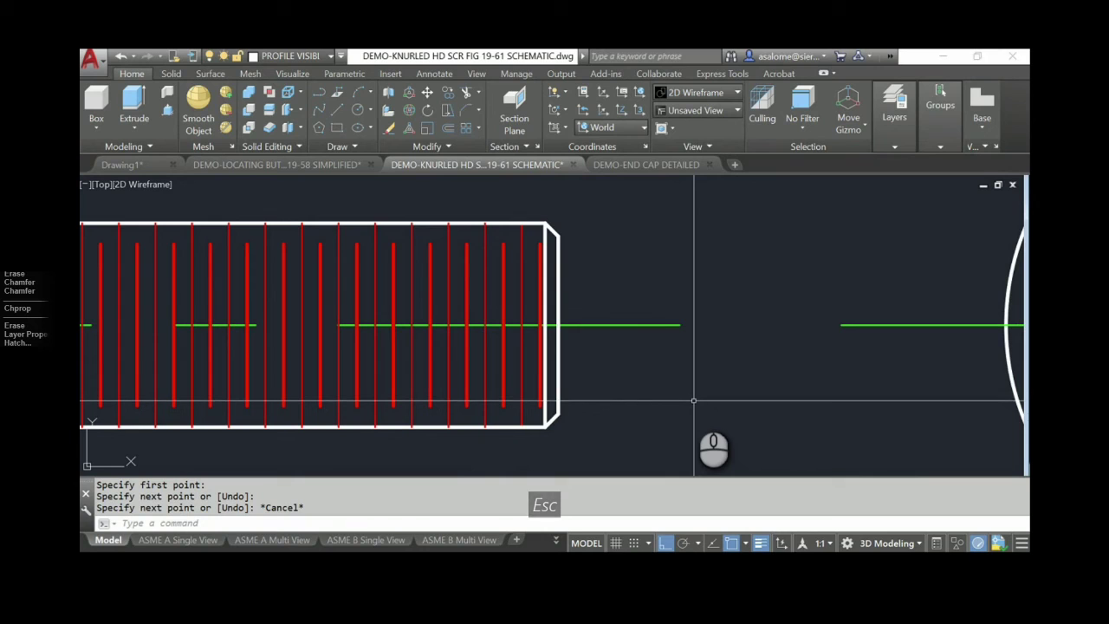
Erase the existing yellow knurl hatch from the screw head
scroll(693, 400, "down", 2)
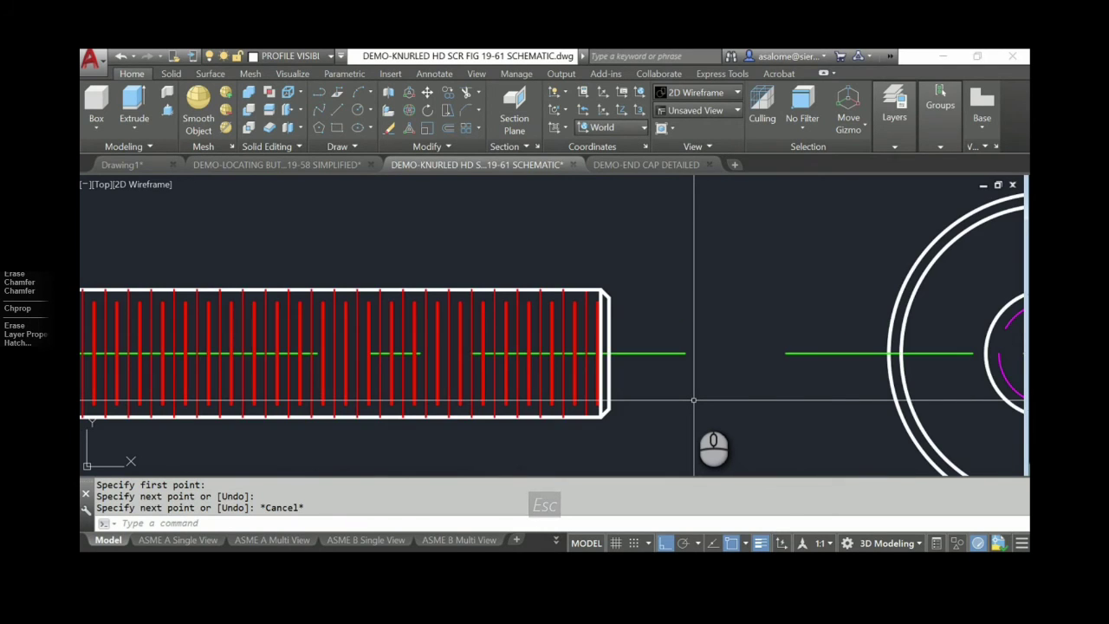
scroll(693, 400, "down", 3)
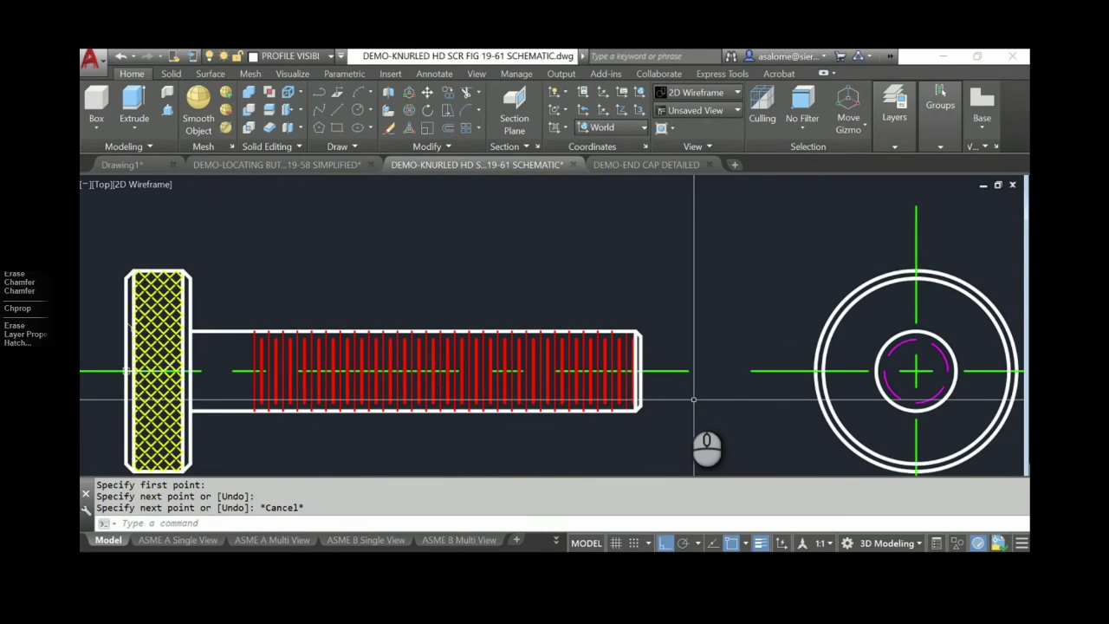
mouse_move(250, 365)
middle_mouse_down()
mouse_move(542, 334)
mouse_move(533, 339)
middle_mouse_up()
left_click(448, 299)
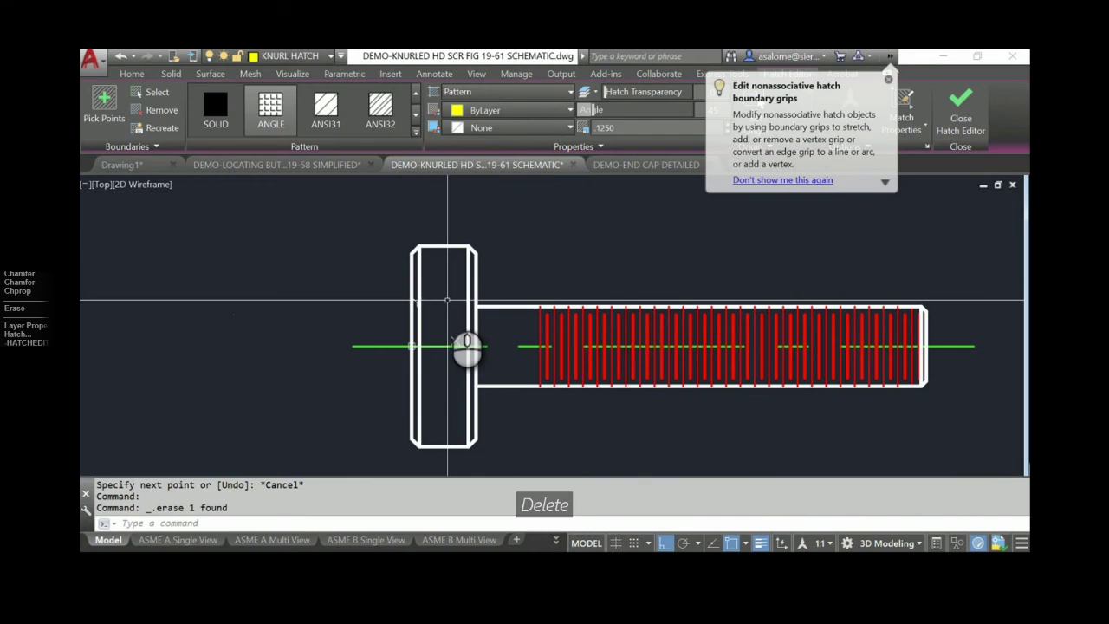
Review the layer properties, including the KNURL HATCH lineweight, and make KNURL HATCH the current layer
type("LA")
key("Return")
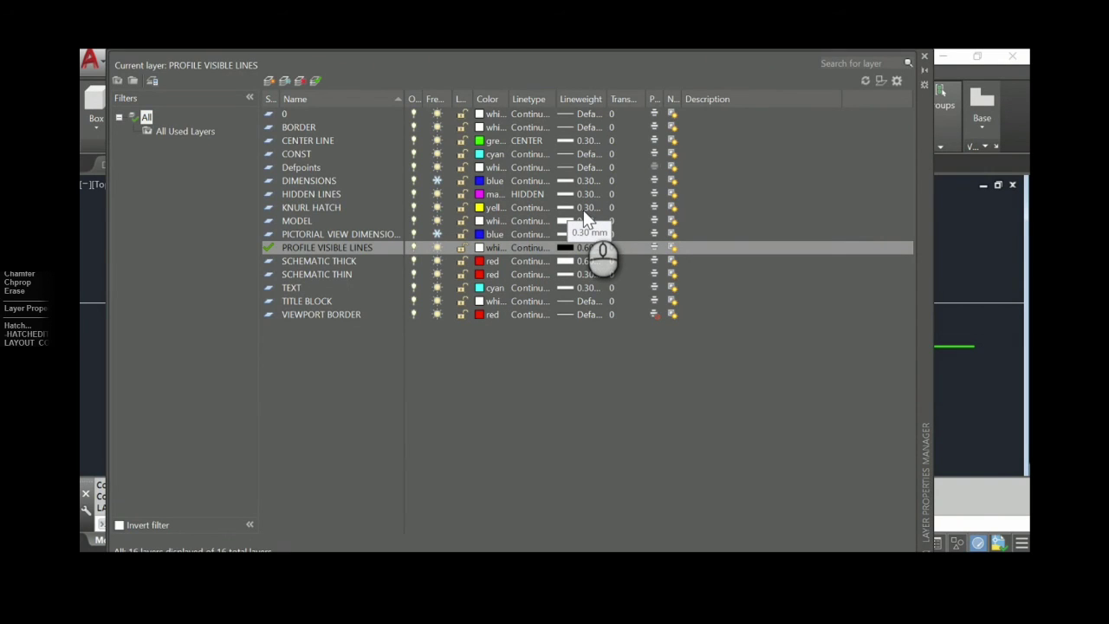
left_click(925, 57)
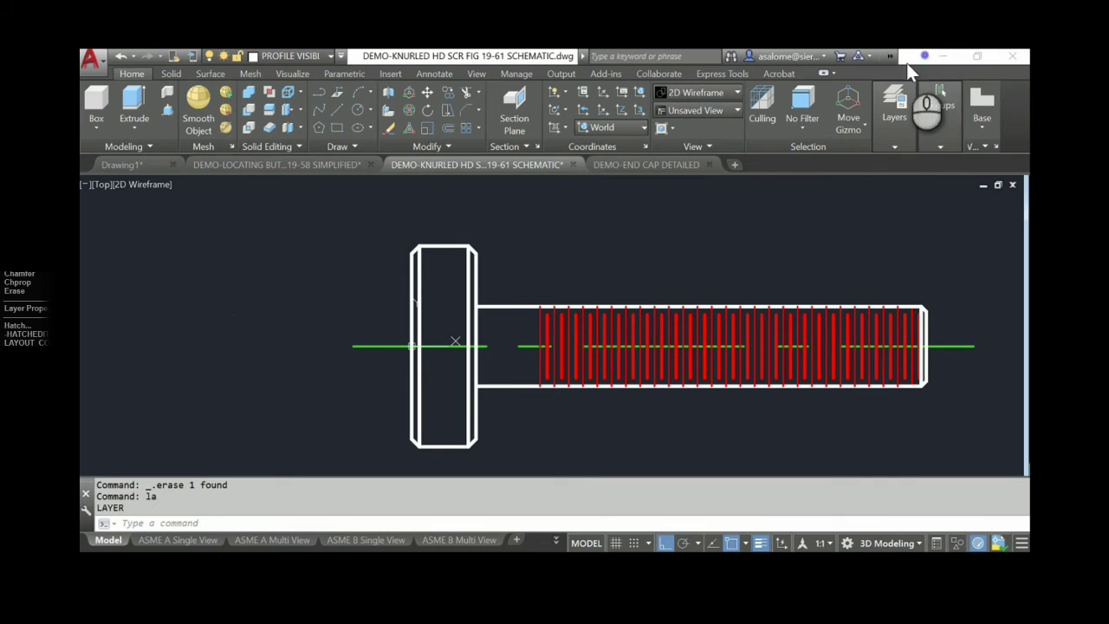
left_click(300, 54)
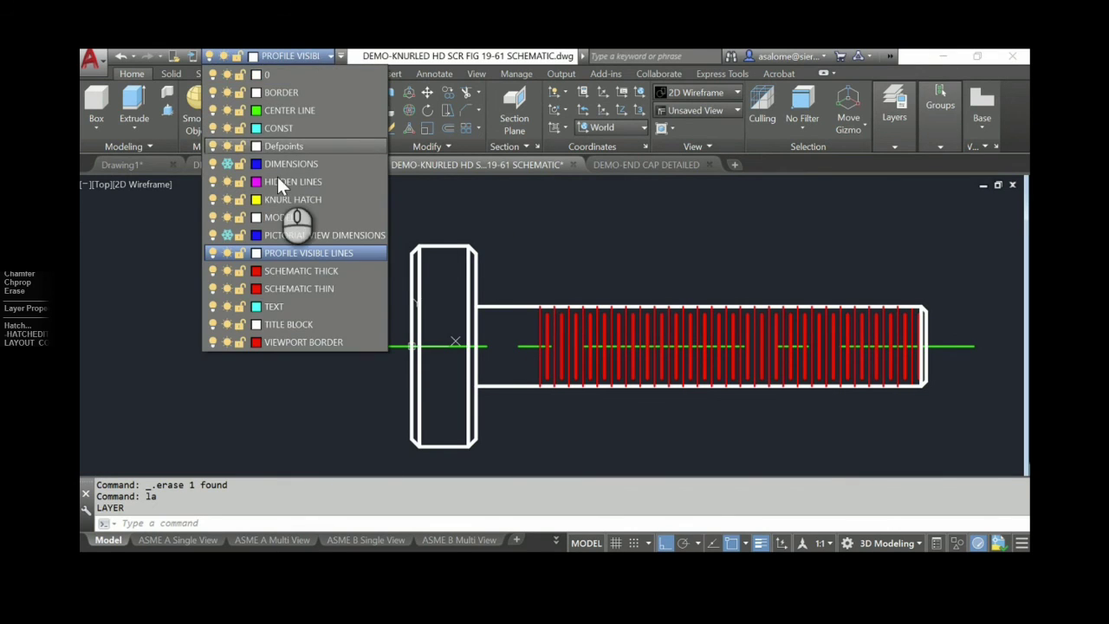
left_click(280, 202)
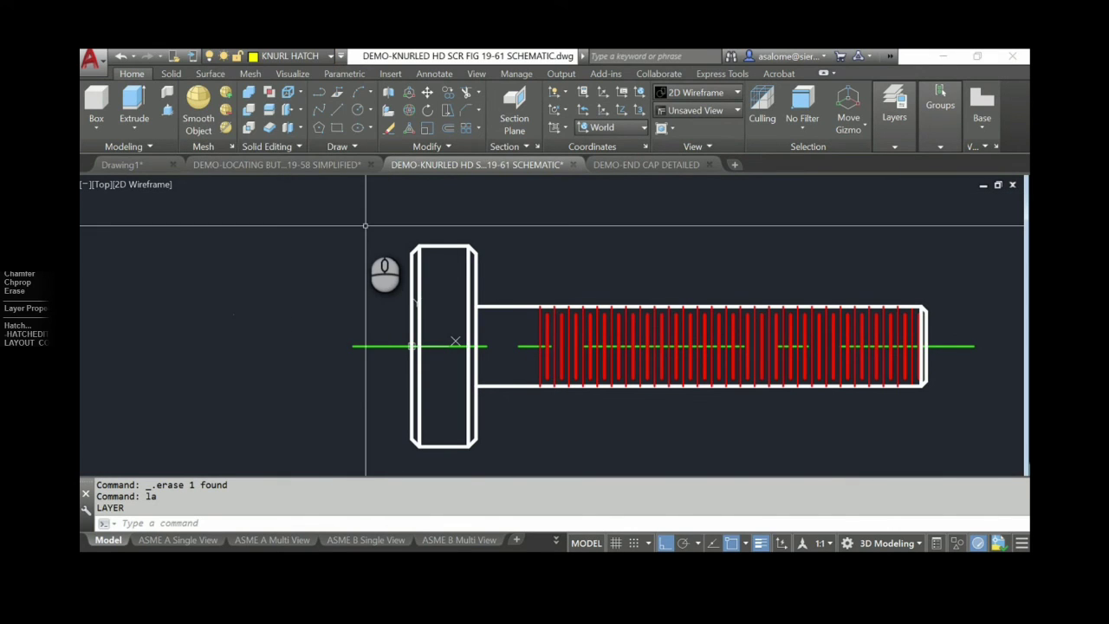
Hatch the central area of the screw head with the ANGLE pattern at an angle of 45
left_click(352, 148)
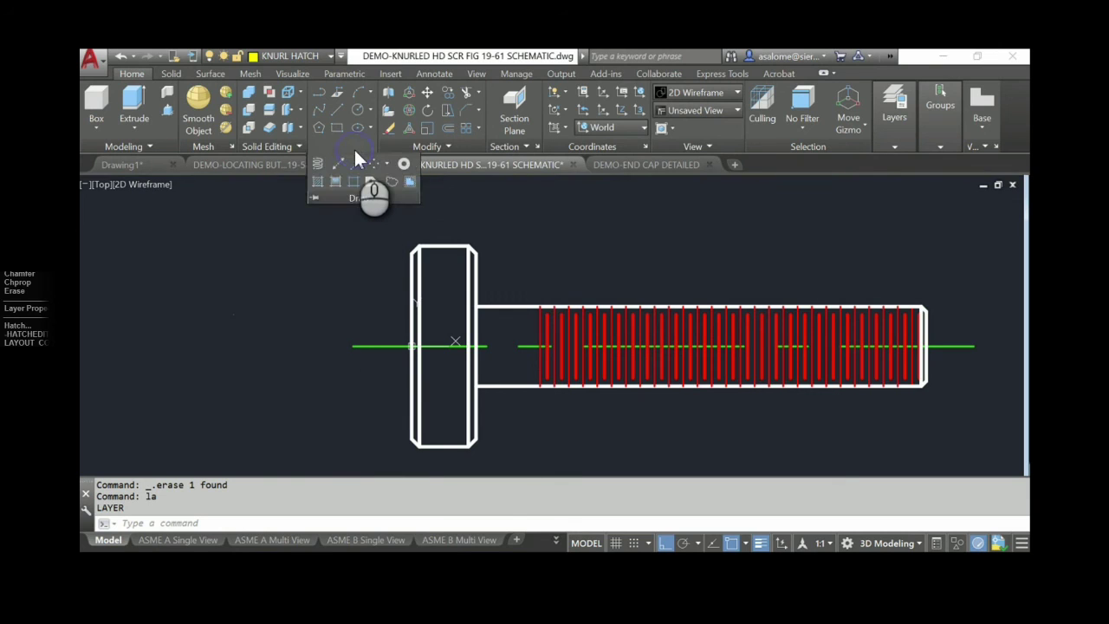
left_click(317, 182)
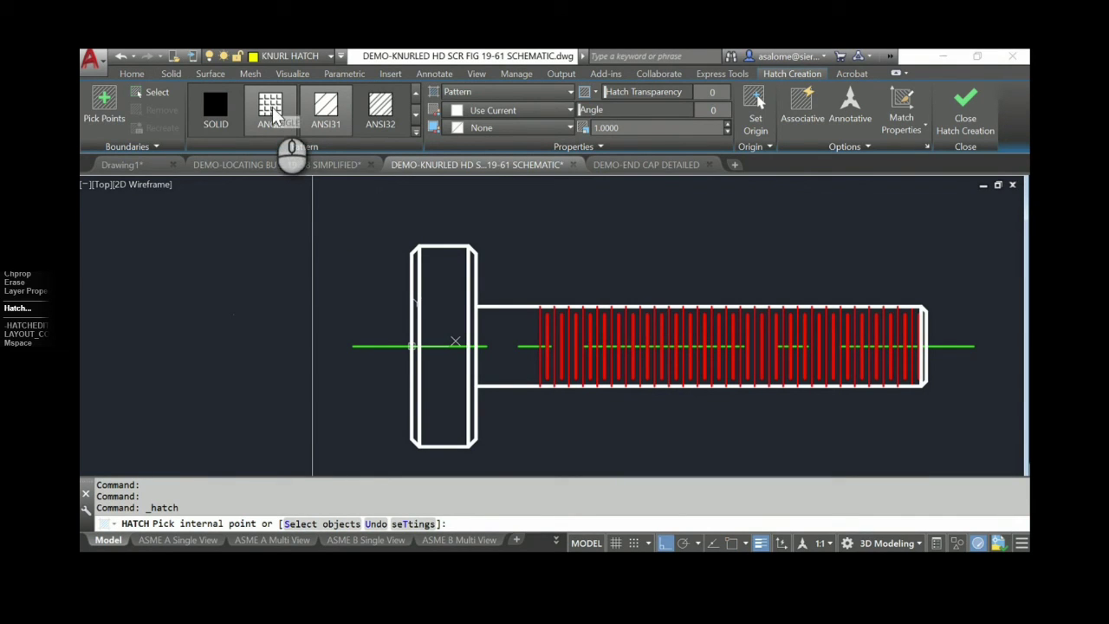
left_click(274, 116)
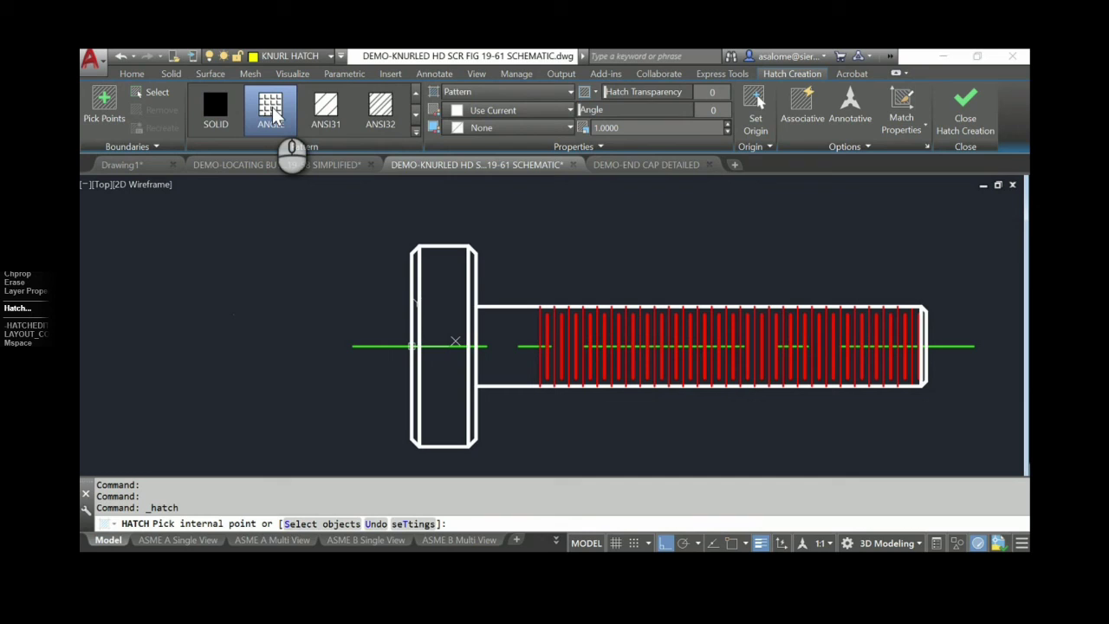
left_click(447, 297)
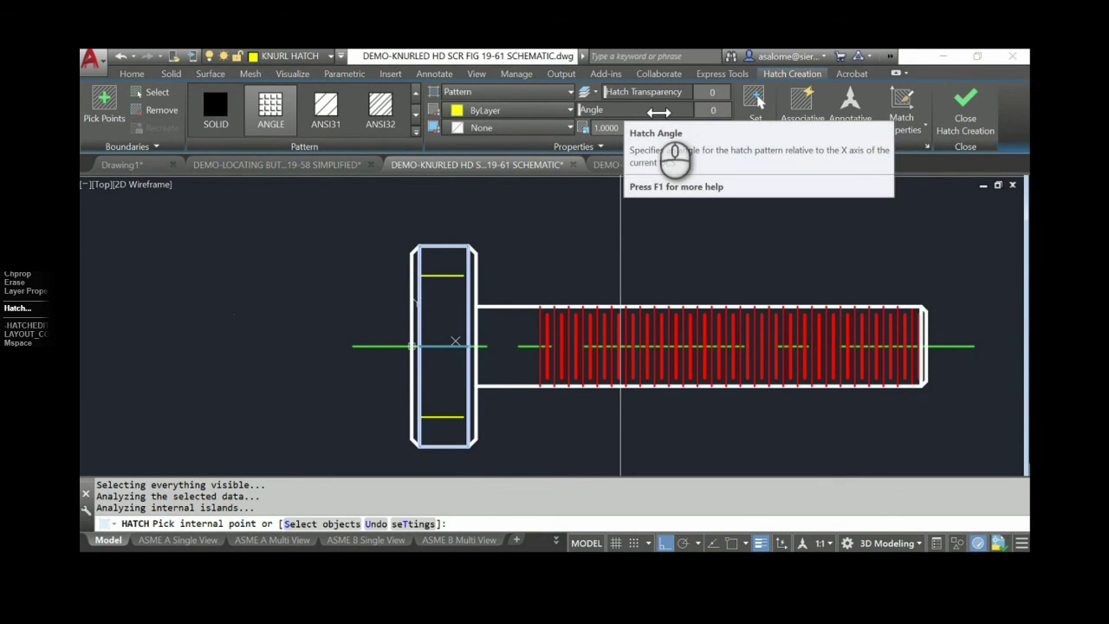
left_click(719, 110)
type("45")
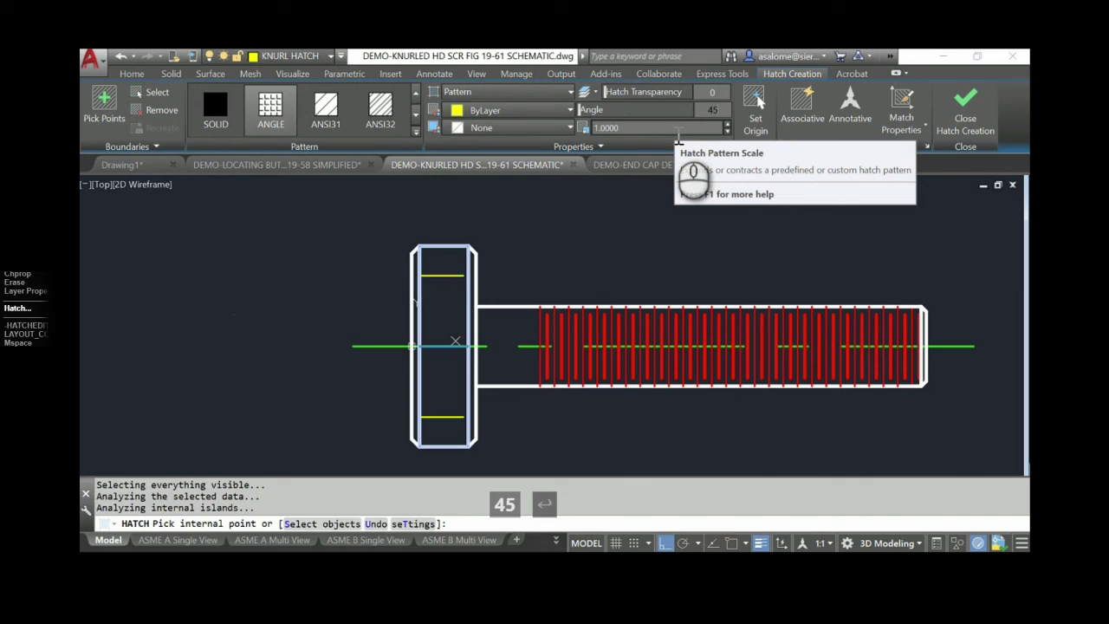
key("Return")
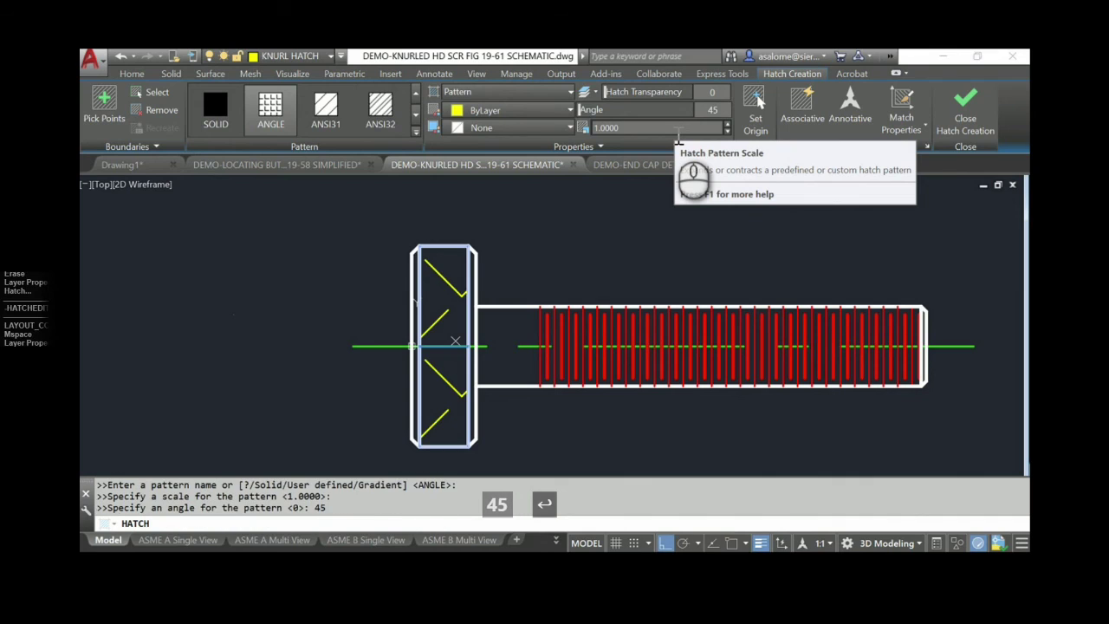
Set the knurl hatch's scale to .125 and finish the hatch
left_click(633, 128)
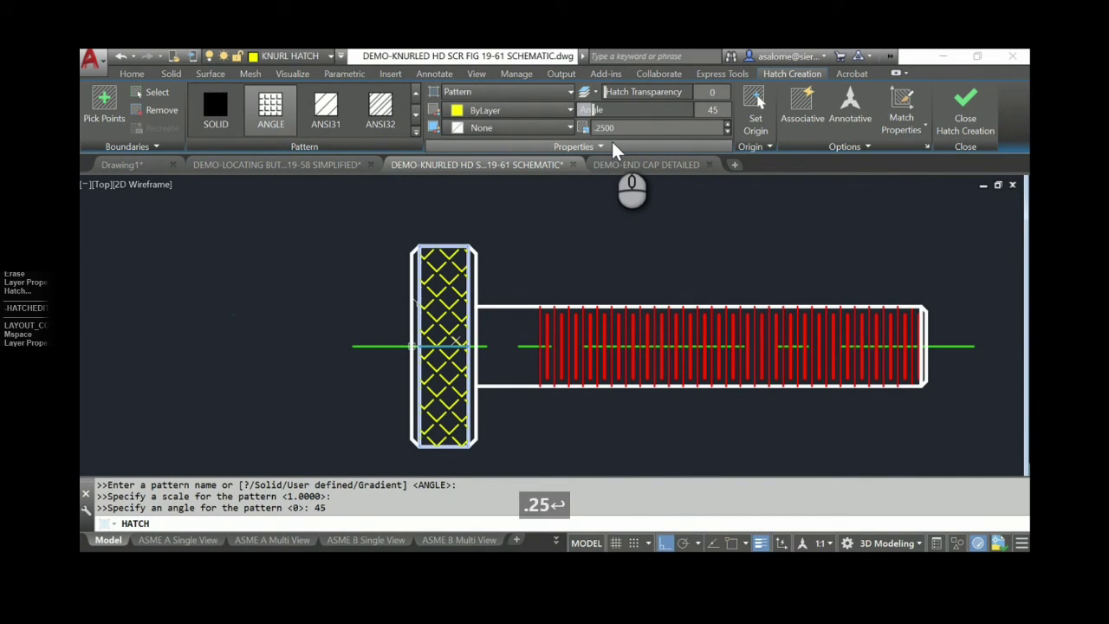
left_click(622, 128)
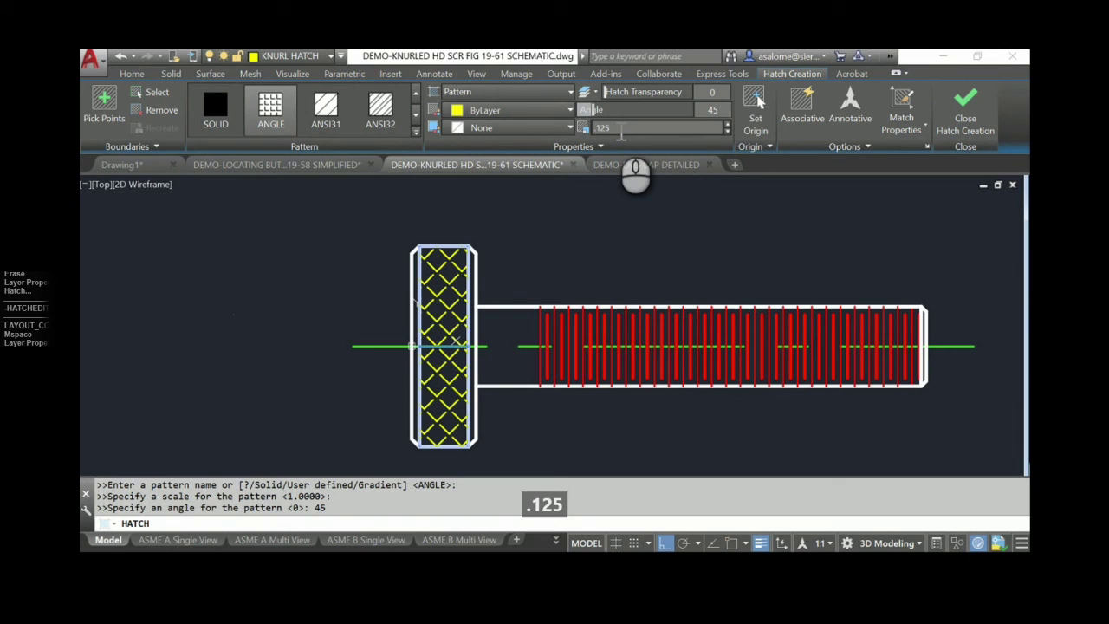
key("Return")
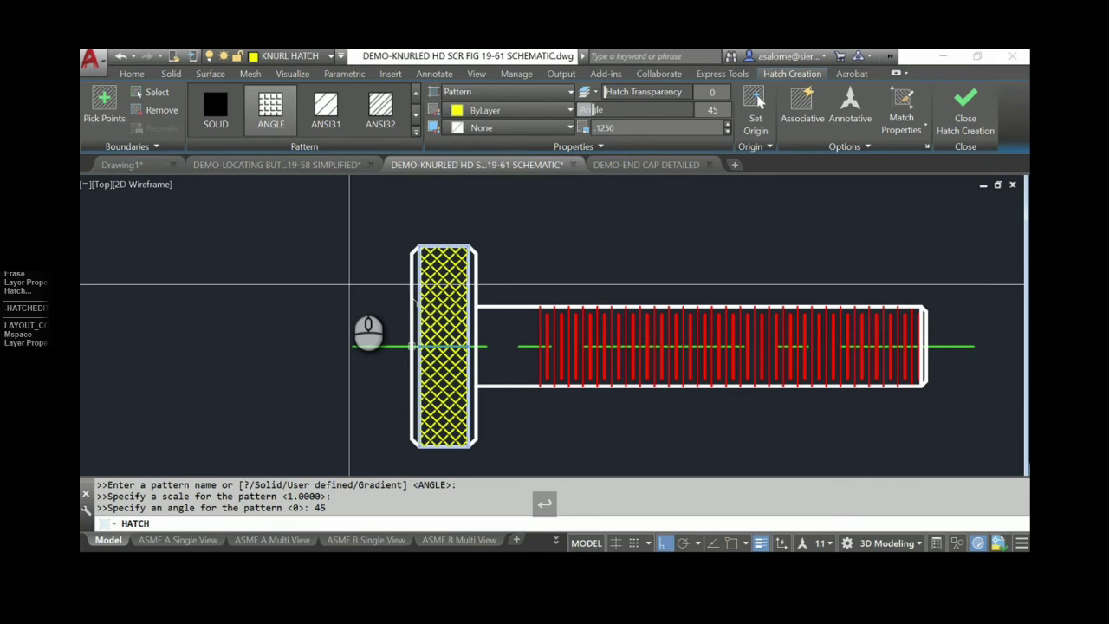
left_click(810, 109)
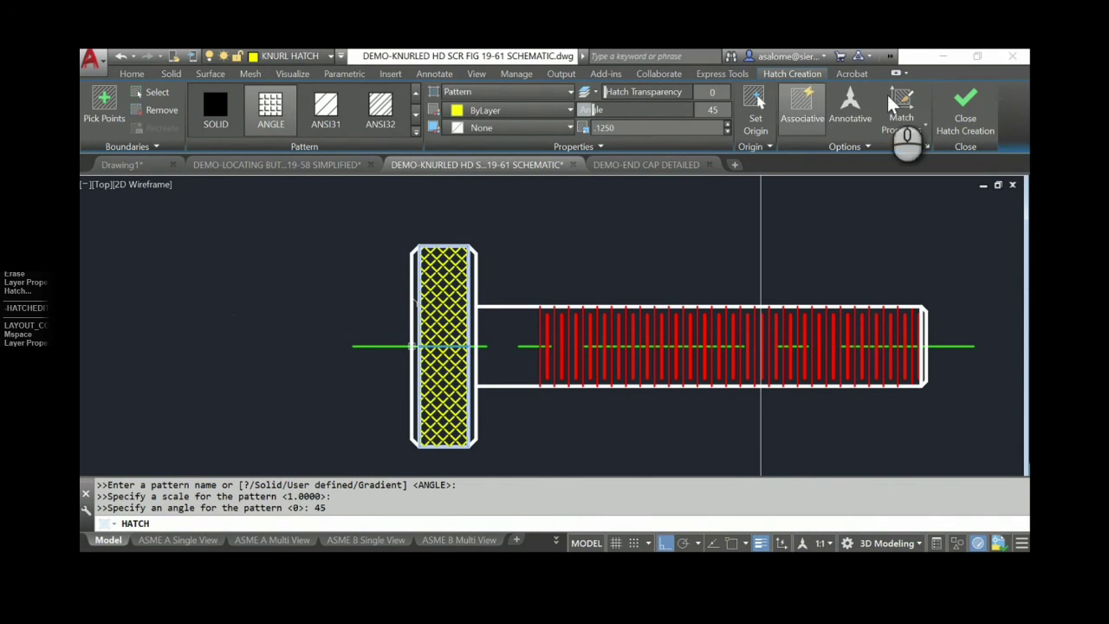
left_click(963, 108)
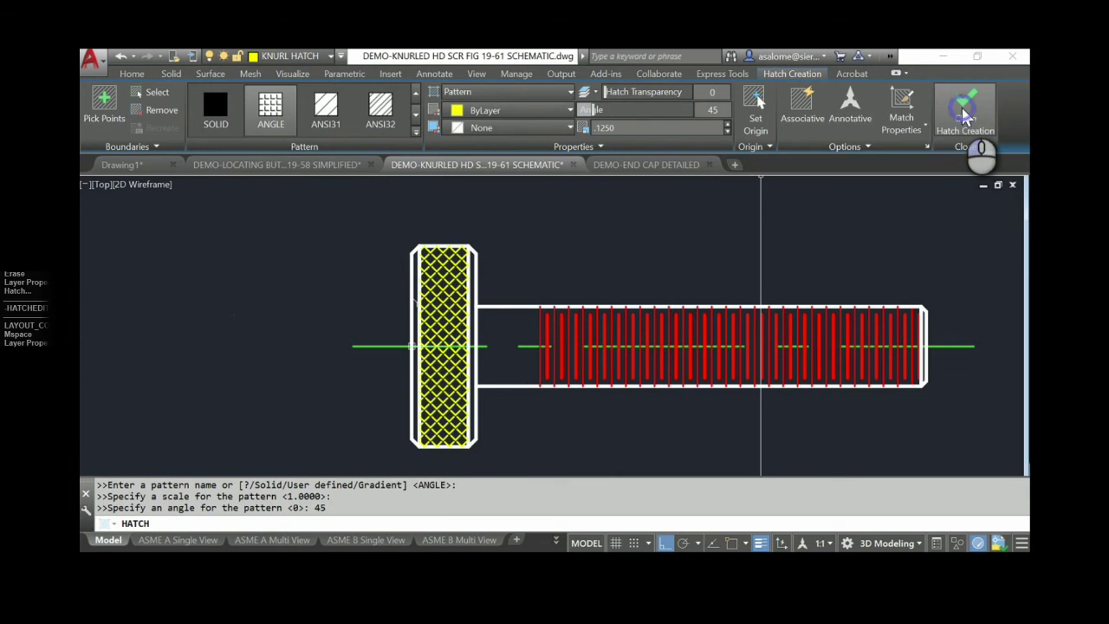
Open the ASME A Single View layout and activate its viewport to examine the screw's views on the sheet
scroll(741, 247, "down", 4)
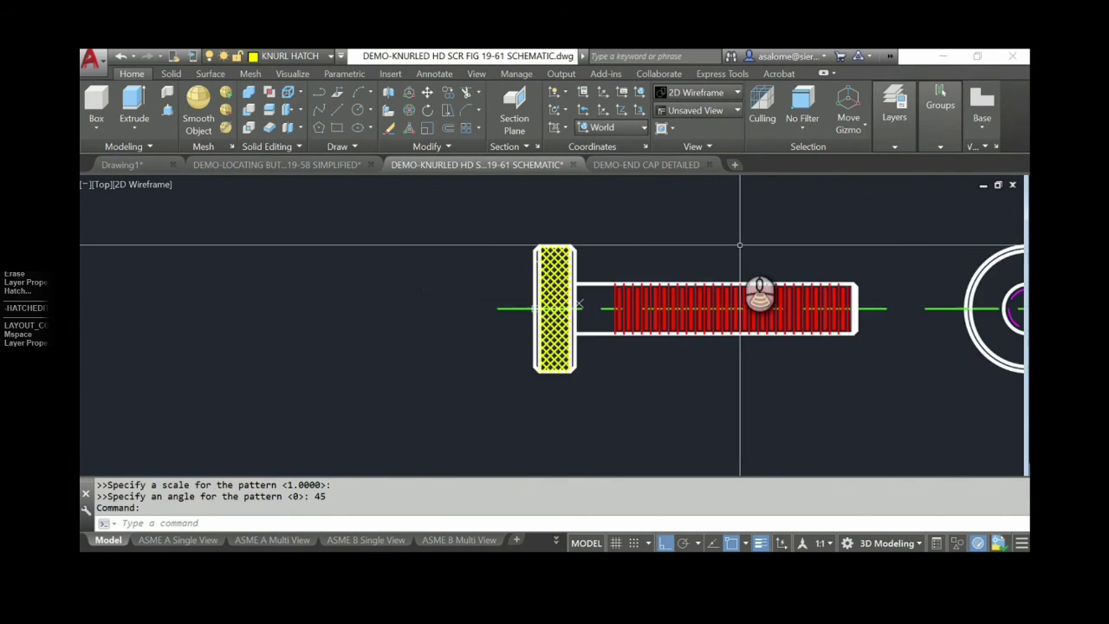
mouse_move(797, 258)
middle_mouse_down()
mouse_move(575, 300)
mouse_move(525, 296)
middle_mouse_up()
scroll(527, 296, "up", 2)
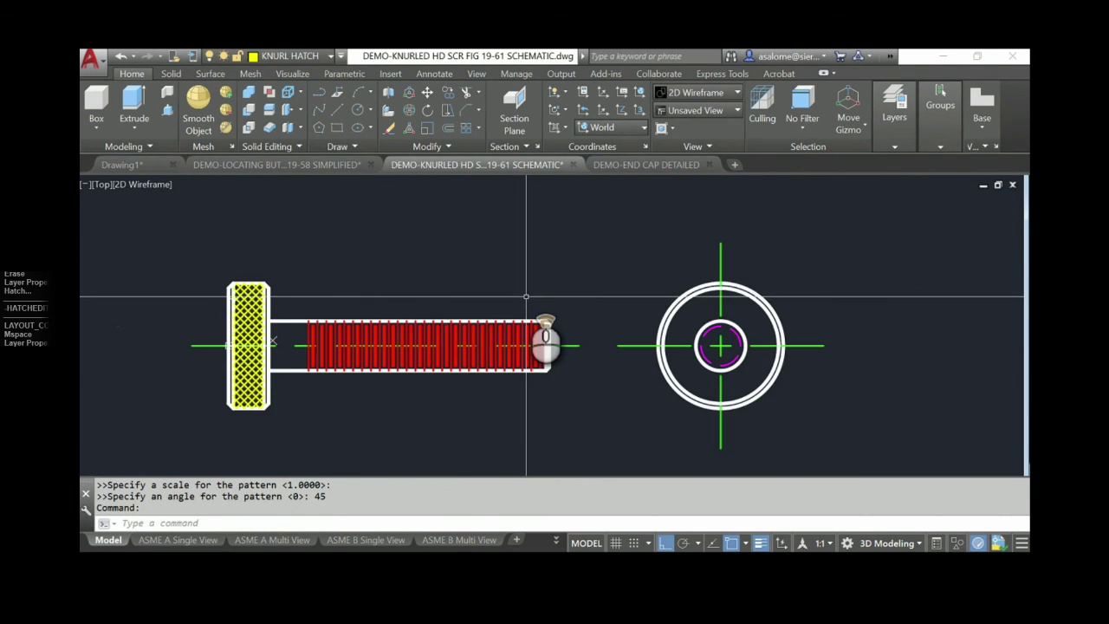
scroll(527, 296, "up", 2)
mouse_move(527, 295)
middle_mouse_down()
mouse_move(612, 265)
mouse_move(620, 243)
mouse_move(606, 240)
middle_mouse_up()
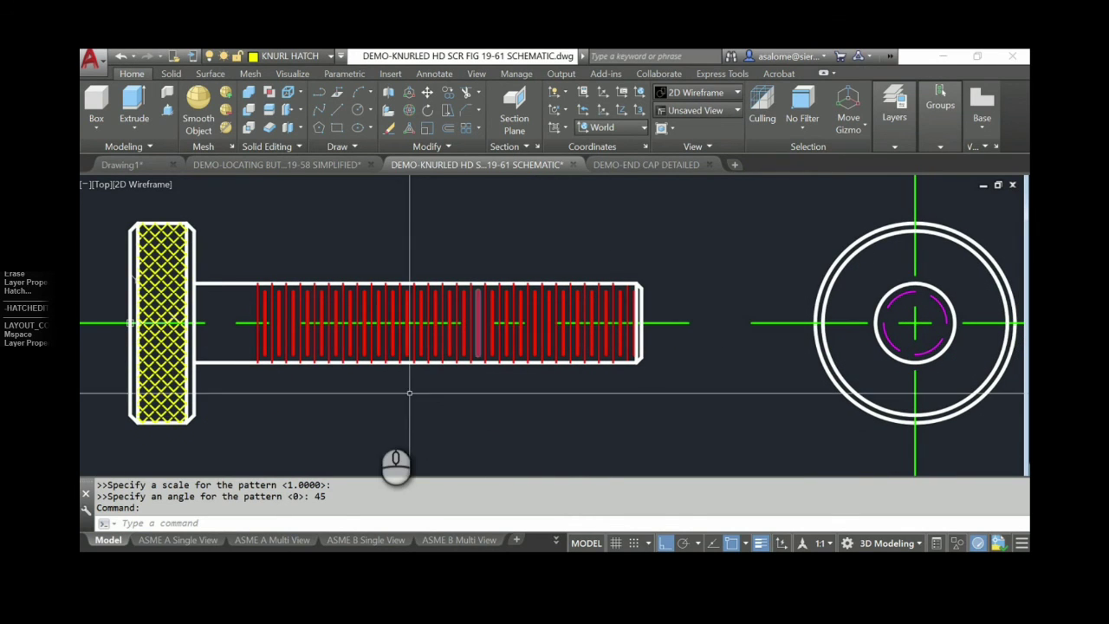
left_click(204, 540)
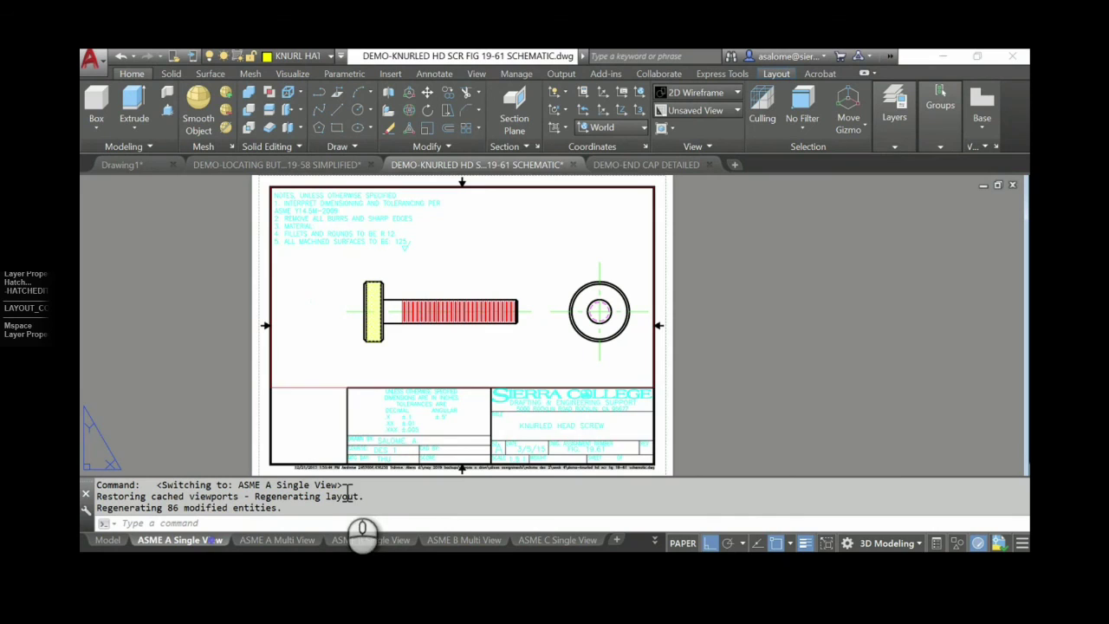
double_click(458, 374)
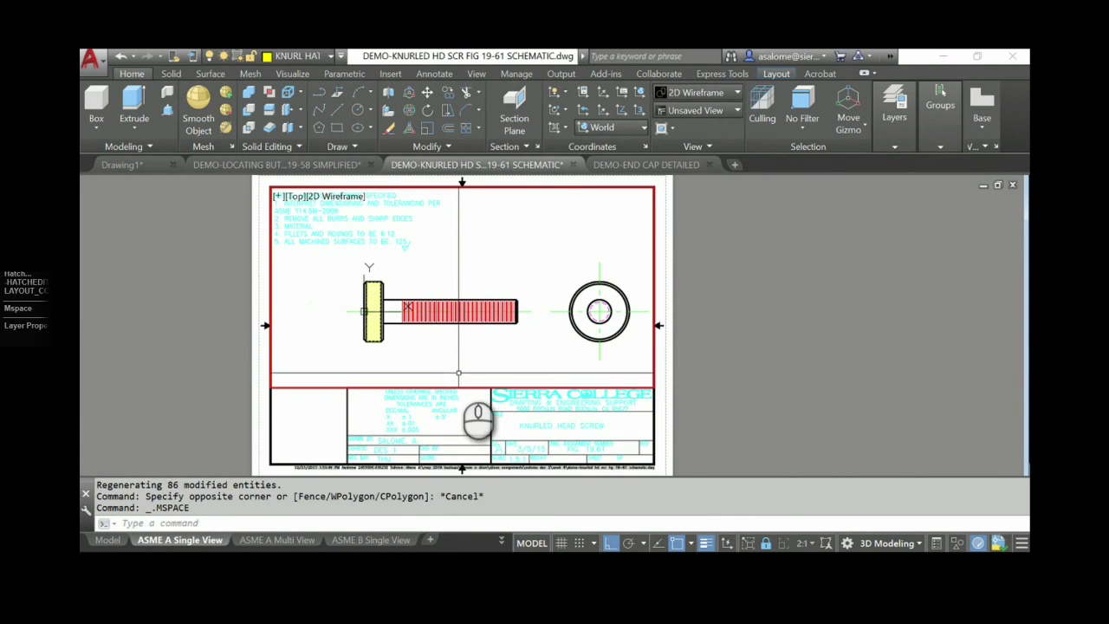
scroll(421, 287, "up", 4)
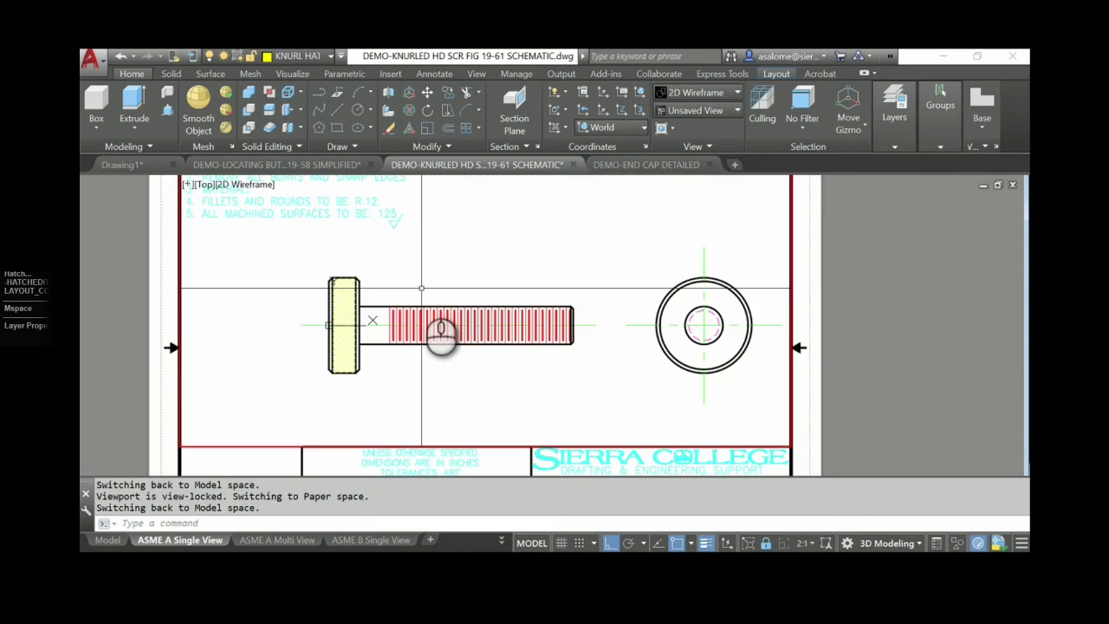
Thaw the DIMENSIONS layer and review the thread, shaft chamfer, head chamfer and diamond knurl callouts below the screw's side view
middle_click_drag(429, 320, 455, 287)
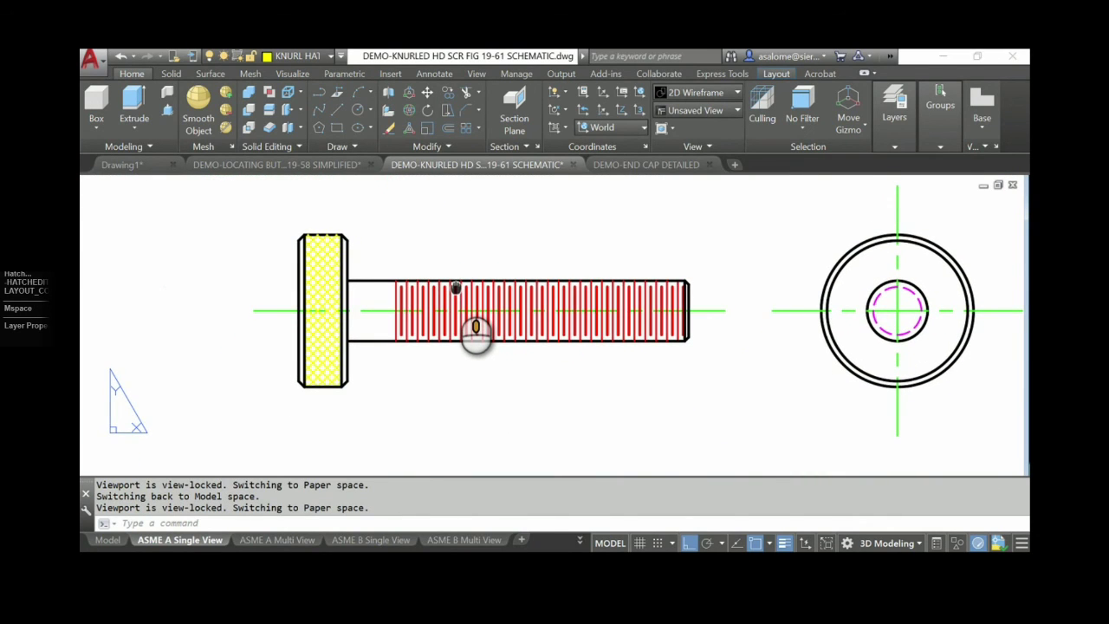
middle_click_drag(456, 288, 421, 244)
scroll(457, 286, "up", 2)
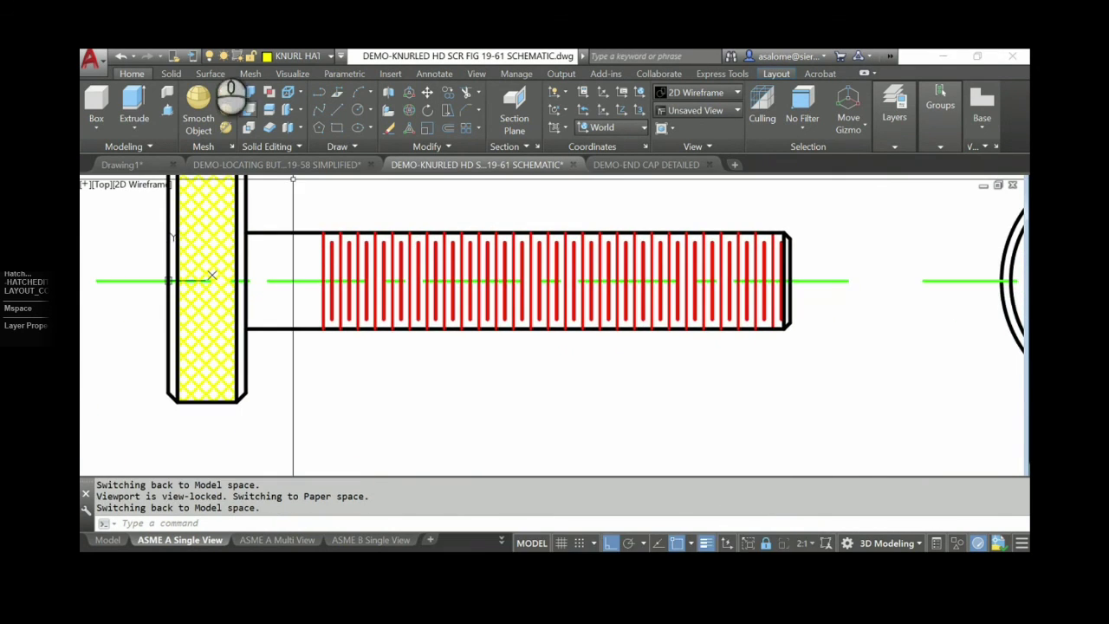
left_click(292, 52)
left_click(227, 164)
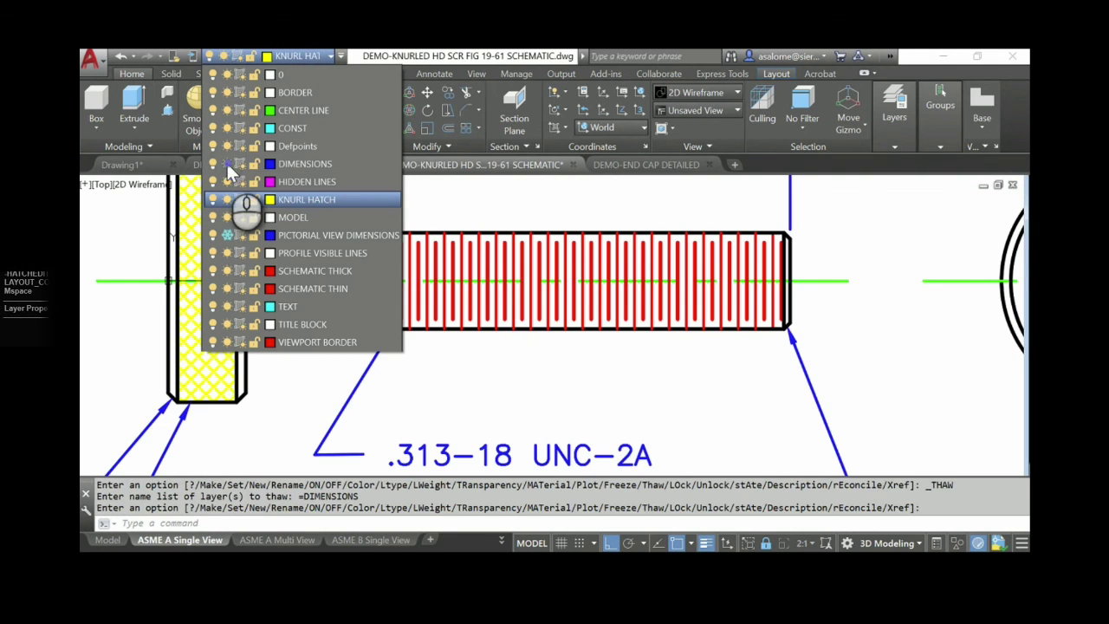
mouse_move(592, 367)
middle_mouse_down()
mouse_move(607, 406)
mouse_move(623, 306)
mouse_move(643, 334)
mouse_move(647, 320)
middle_mouse_up()
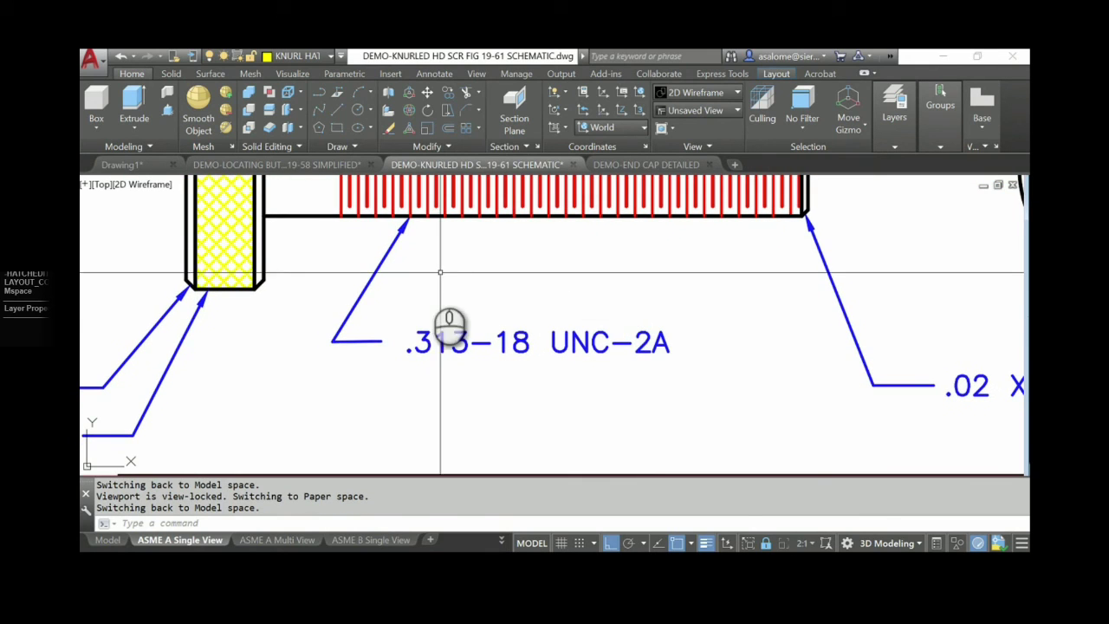
mouse_move(846, 360)
middle_mouse_down()
mouse_move(649, 381)
mouse_move(633, 358)
middle_mouse_up()
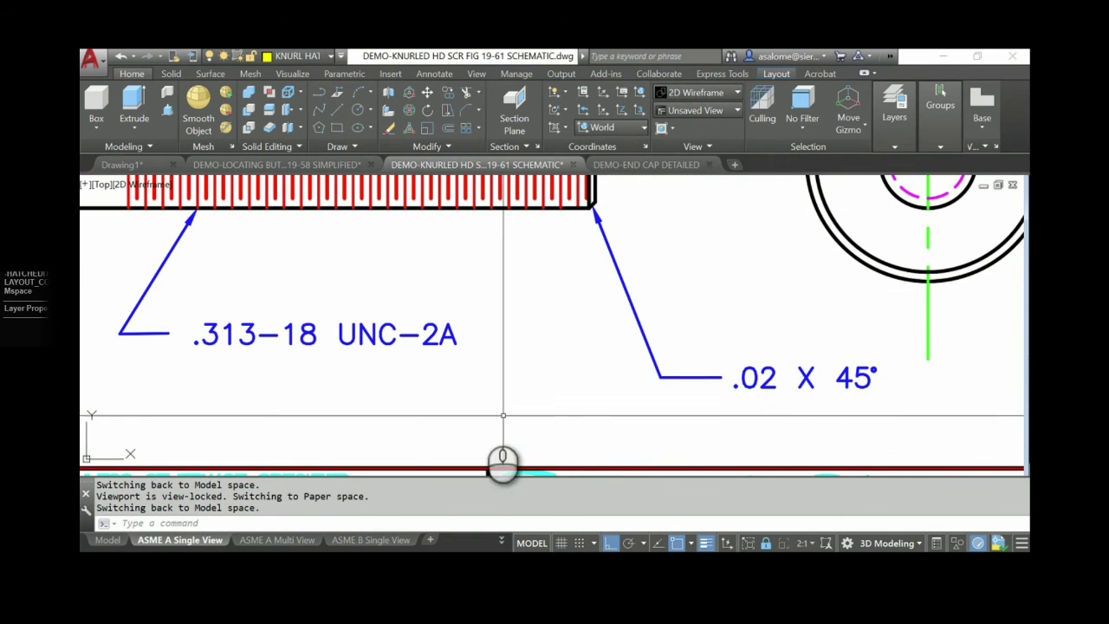
mouse_move(251, 382)
middle_mouse_down()
mouse_move(499, 330)
mouse_move(768, 334)
middle_mouse_up()
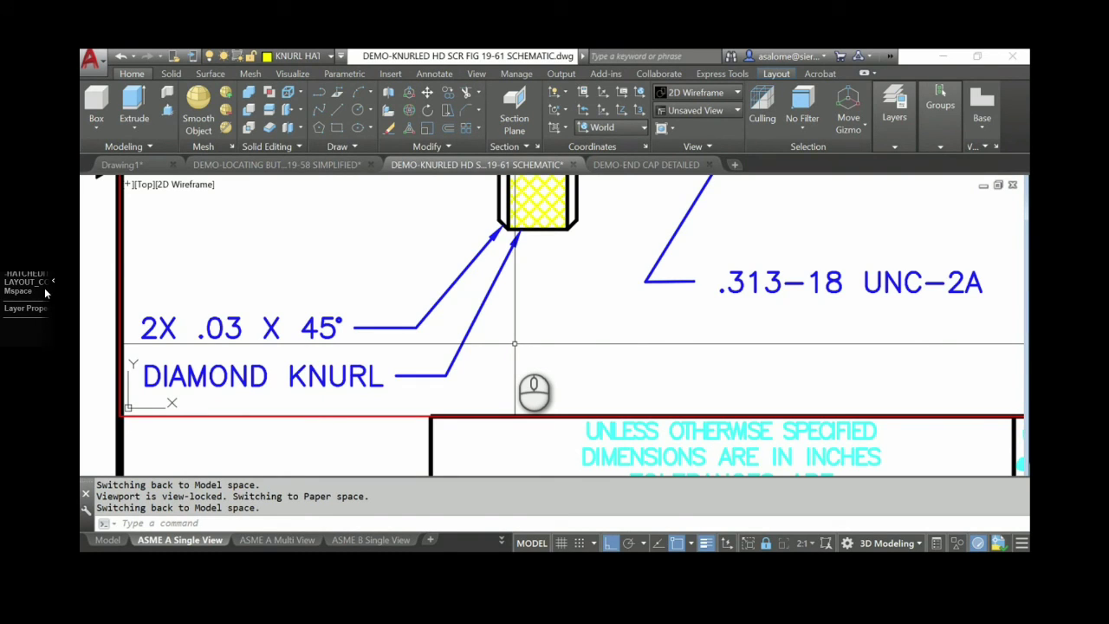
left_click(307, 261)
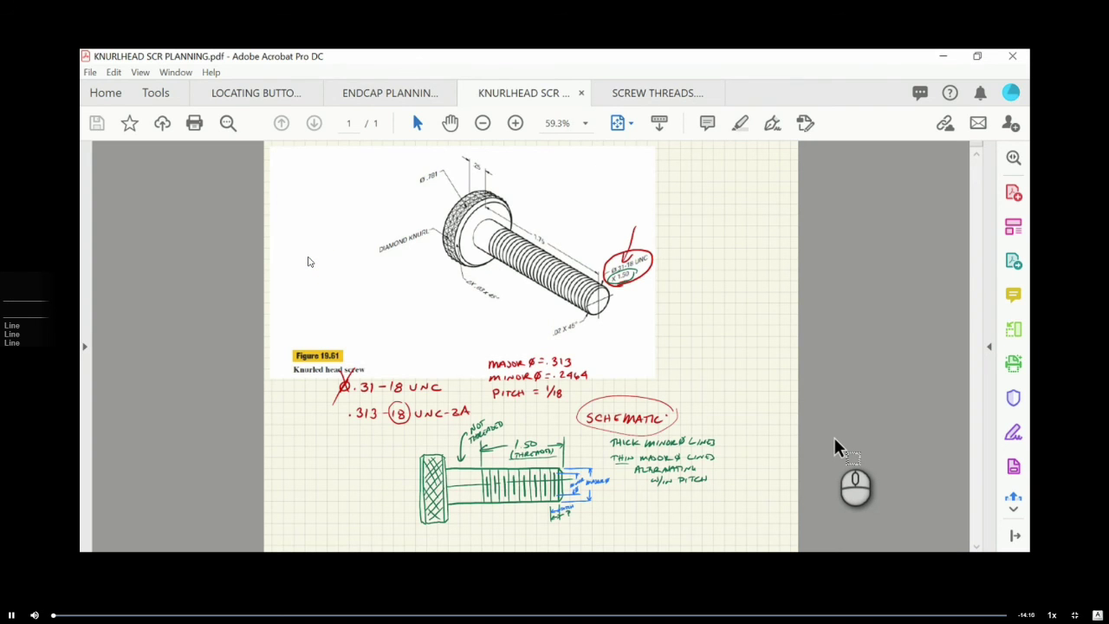